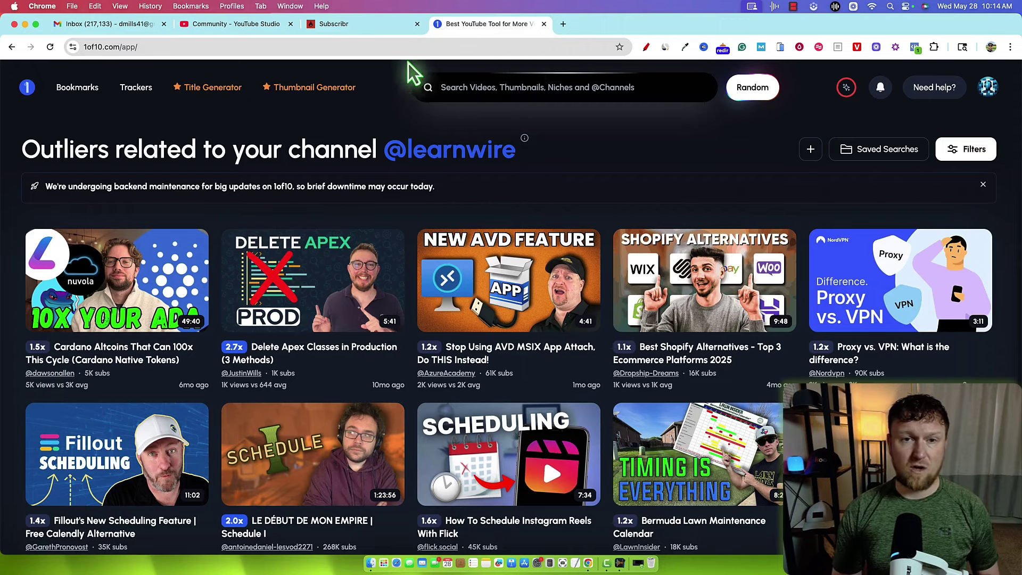
Step: Switch to Subscribr and open its YouTube Intel section
{"action": "left_click", "coordinate": [379, 35]}
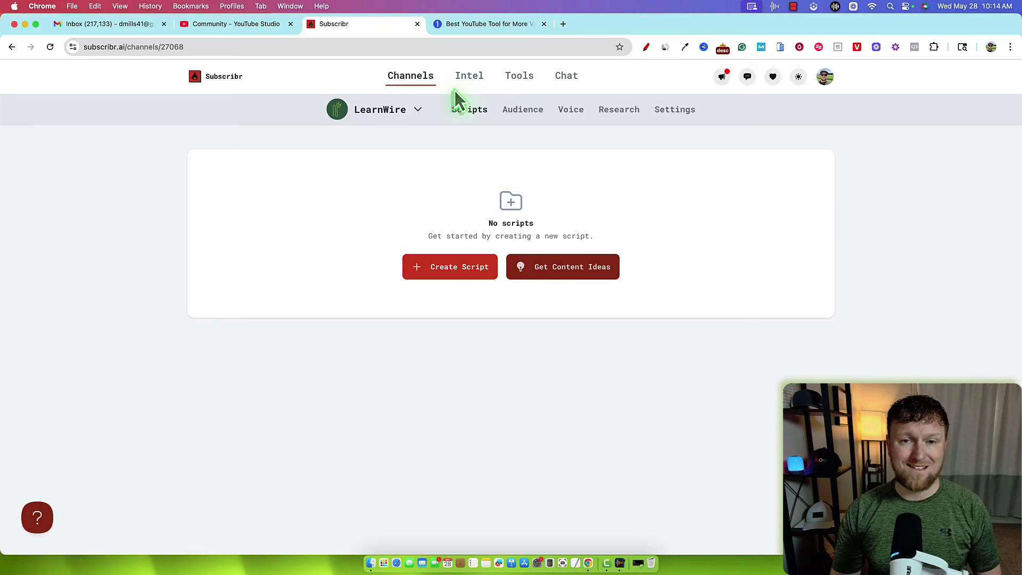
{"action": "left_click", "coordinate": [469, 80]}
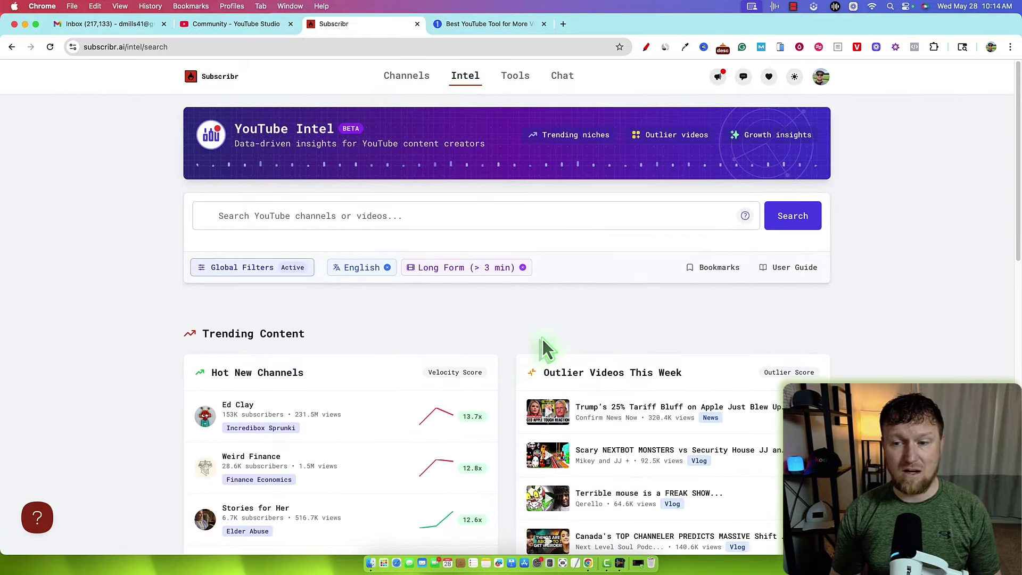
Step: Browse the feed of channel-related outlier videos on 1of10 and return to Subscribr's YouTube Intel page
{"action": "left_click", "coordinate": [503, 26]}
{"action": "scroll", "coordinate": [630, 397], "scroll_direction": "down", "scroll_amount": 10}
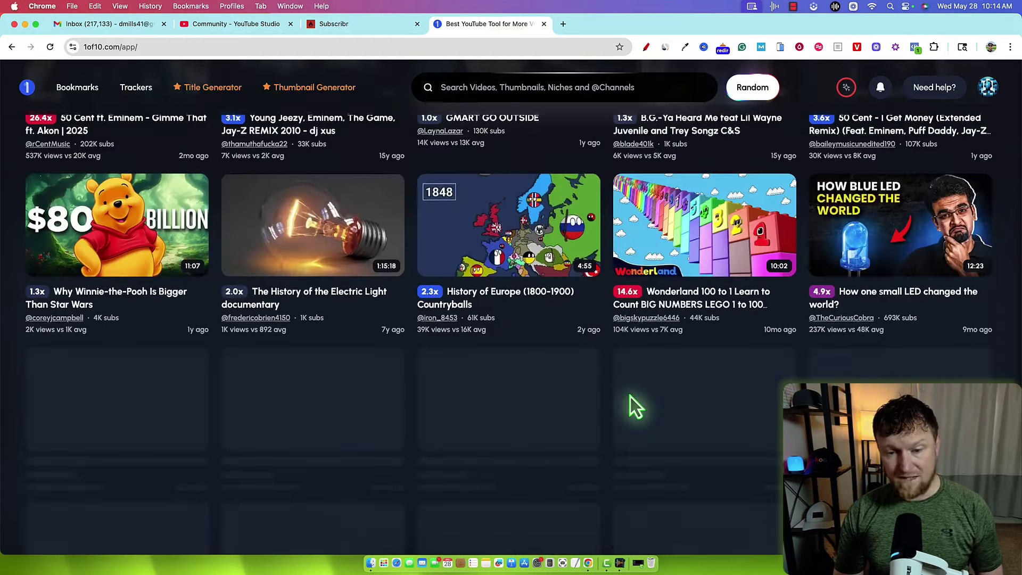
{"action": "scroll", "coordinate": [631, 397], "scroll_direction": "up", "scroll_amount": 10}
{"action": "left_click", "coordinate": [384, 25]}
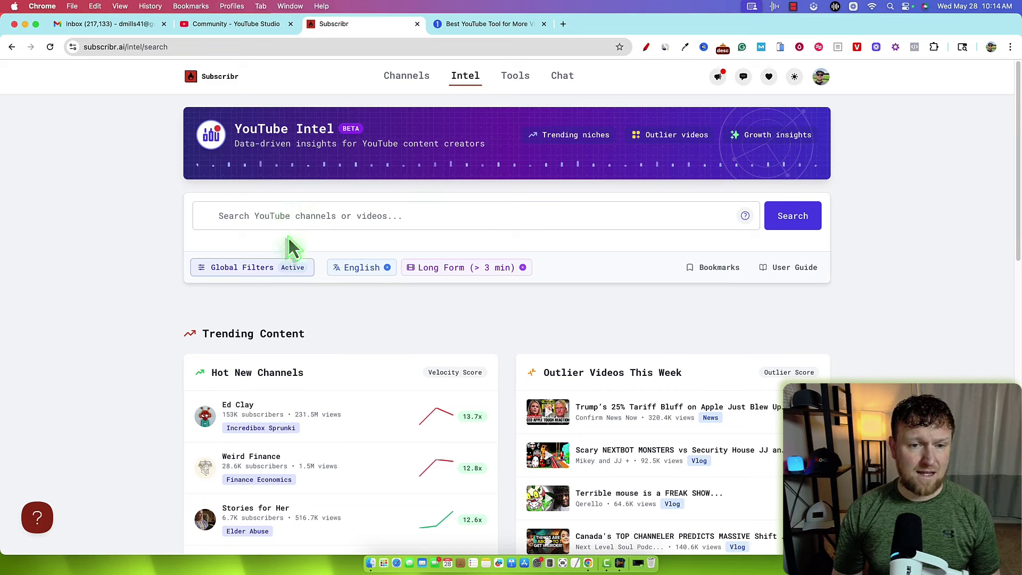
Step: Review the language and length options in the Global Filters and close them without changes
{"action": "left_click", "coordinate": [280, 217]}
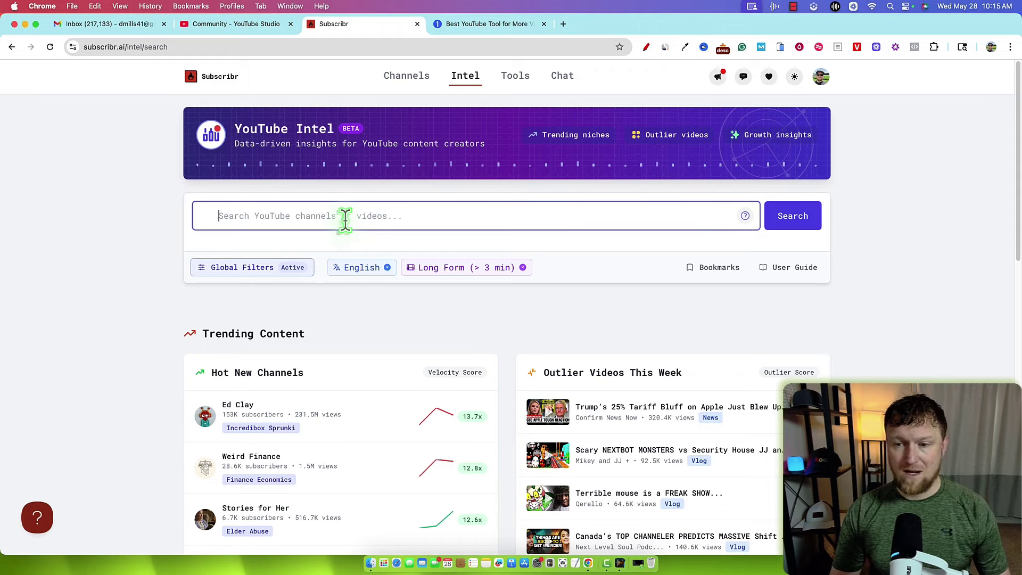
{"action": "left_click", "coordinate": [238, 269]}
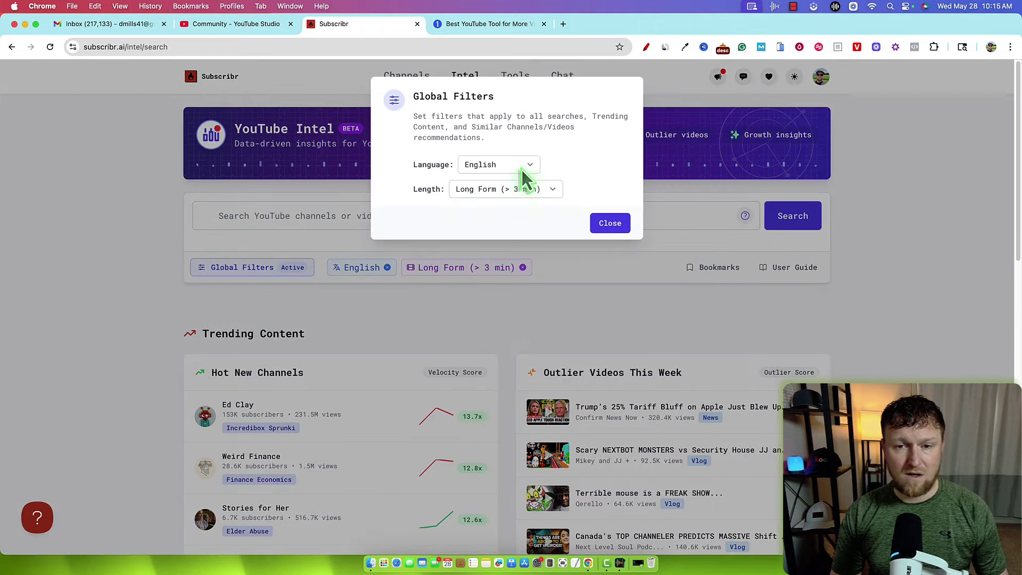
{"action": "left_click", "coordinate": [664, 289]}
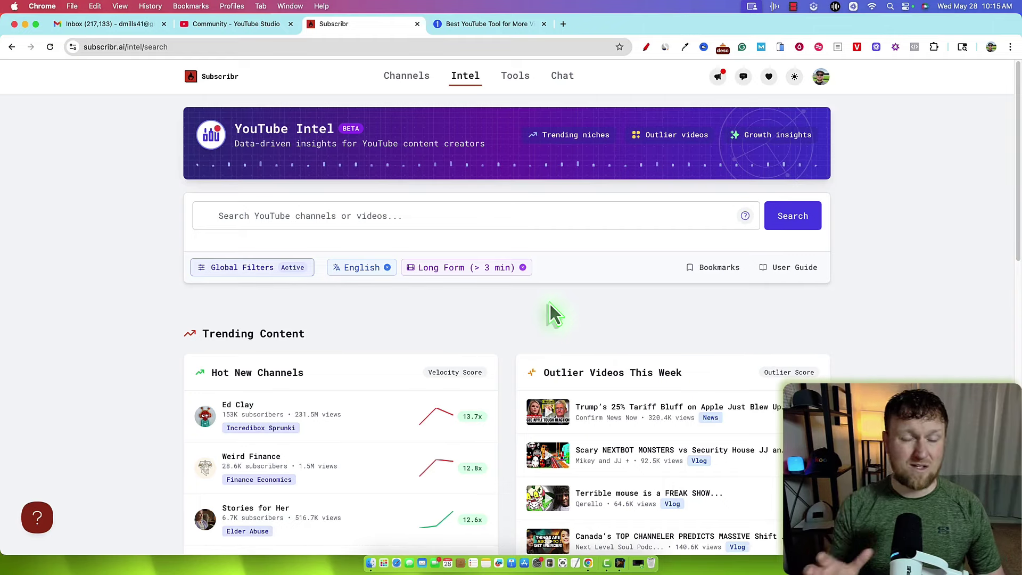
Step: Examine the Hot New Channels and Outlier Videos This Week lists under Trending Content, including their velocity and outlier scores
{"action": "scroll", "coordinate": [551, 306], "scroll_direction": "down", "scroll_amount": 5}
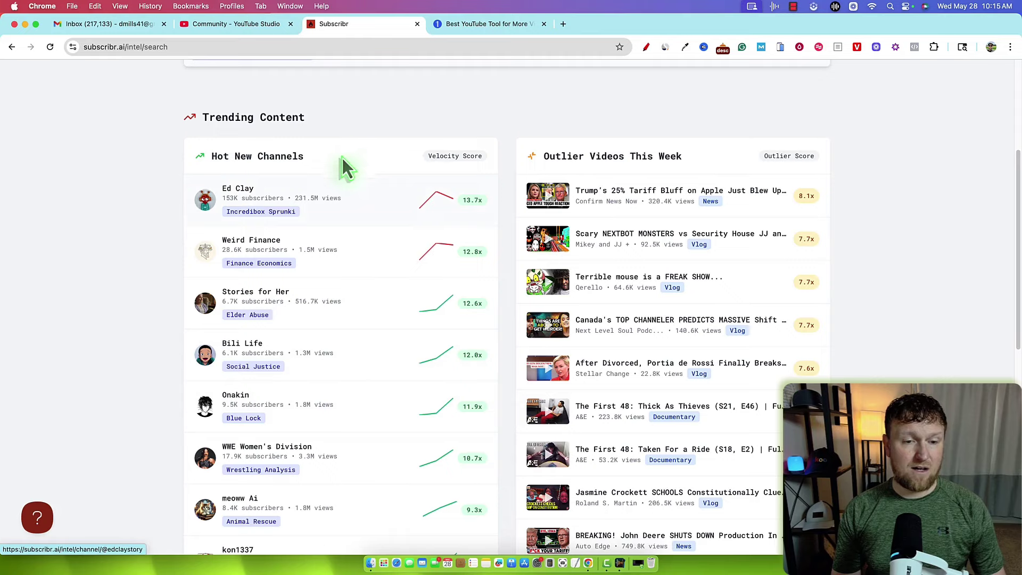
{"action": "scroll", "coordinate": [378, 411], "scroll_direction": "up", "scroll_amount": 5}
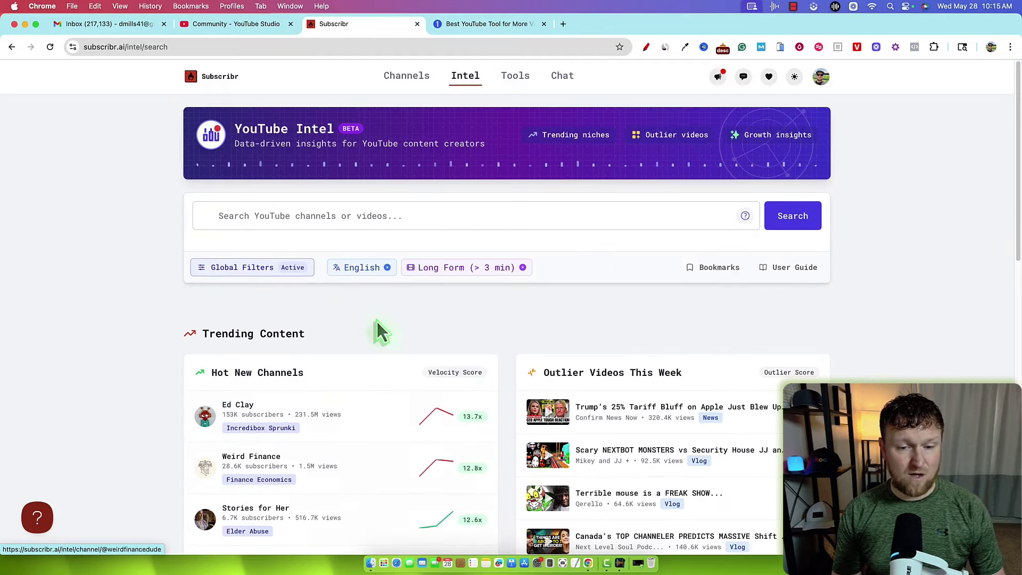
{"action": "scroll", "coordinate": [381, 399], "scroll_direction": "down", "scroll_amount": 3}
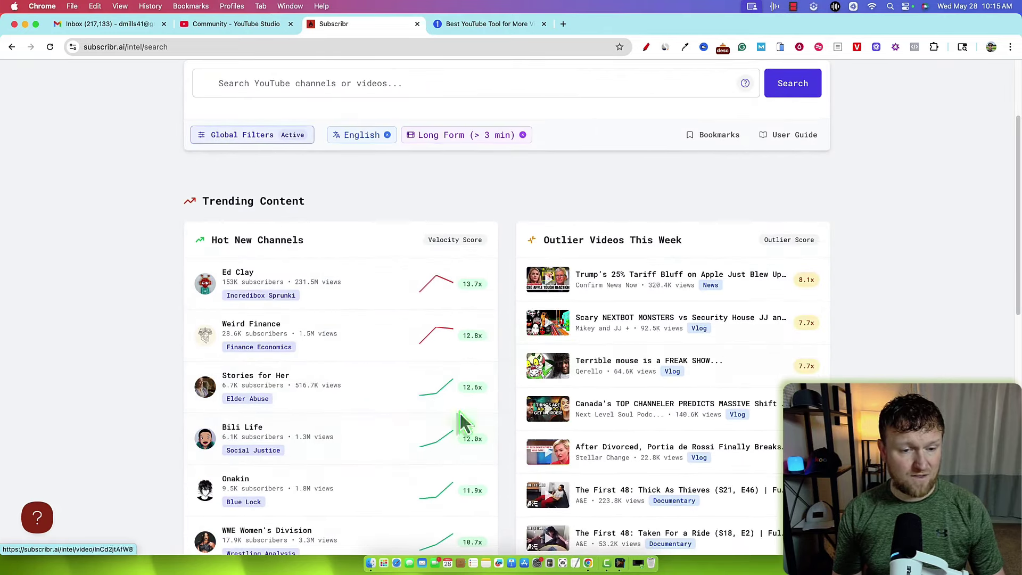
{"action": "scroll", "coordinate": [421, 447], "scroll_direction": "down", "scroll_amount": 1}
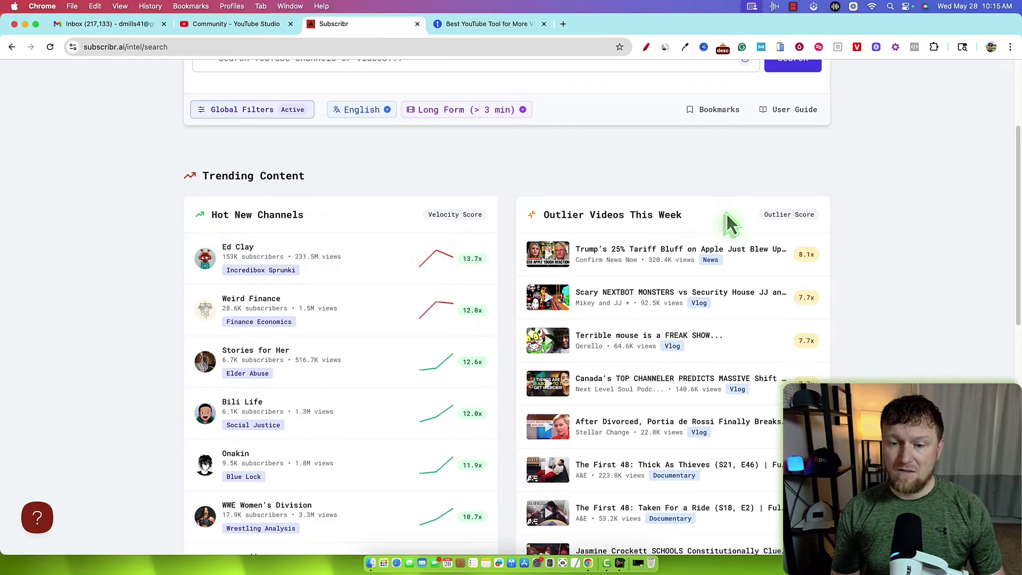
{"action": "scroll", "coordinate": [687, 341], "scroll_direction": "down", "scroll_amount": 5}
{"action": "scroll", "coordinate": [662, 394], "scroll_direction": "up", "scroll_amount": 10}
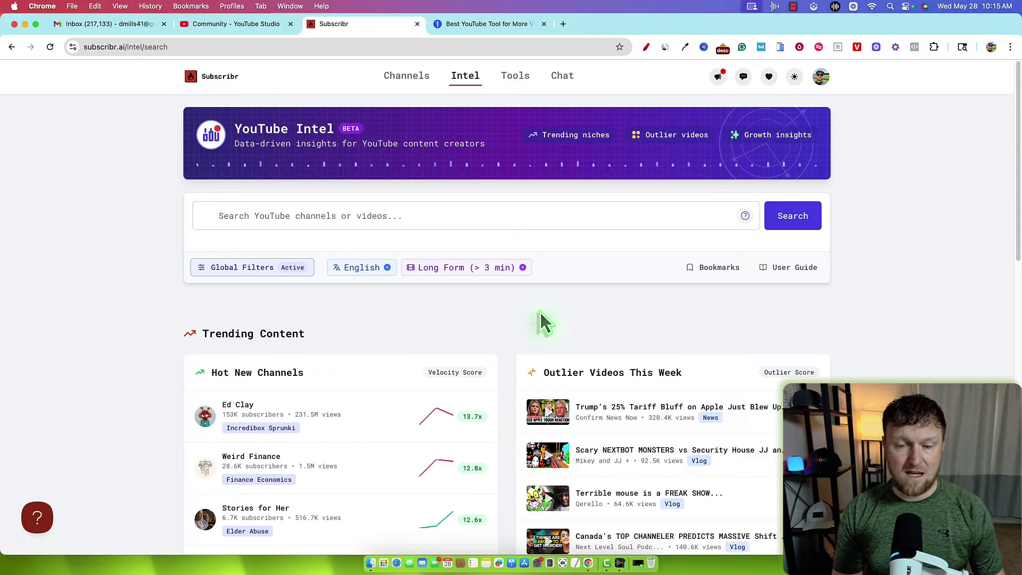
{"action": "scroll", "coordinate": [660, 392], "scroll_direction": "down", "scroll_amount": 12}
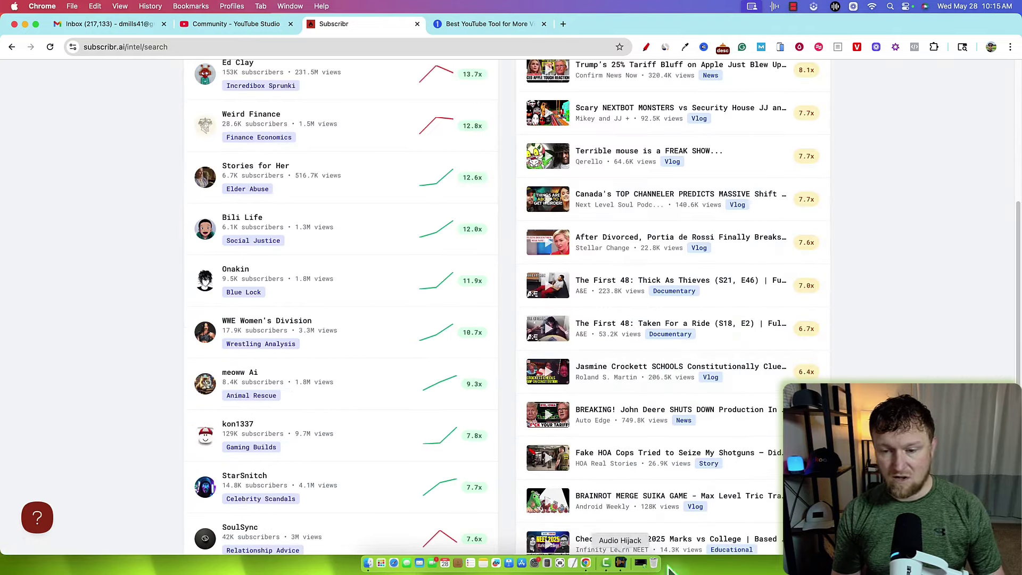
{"action": "scroll", "coordinate": [679, 380], "scroll_direction": "up", "scroll_amount": 12}
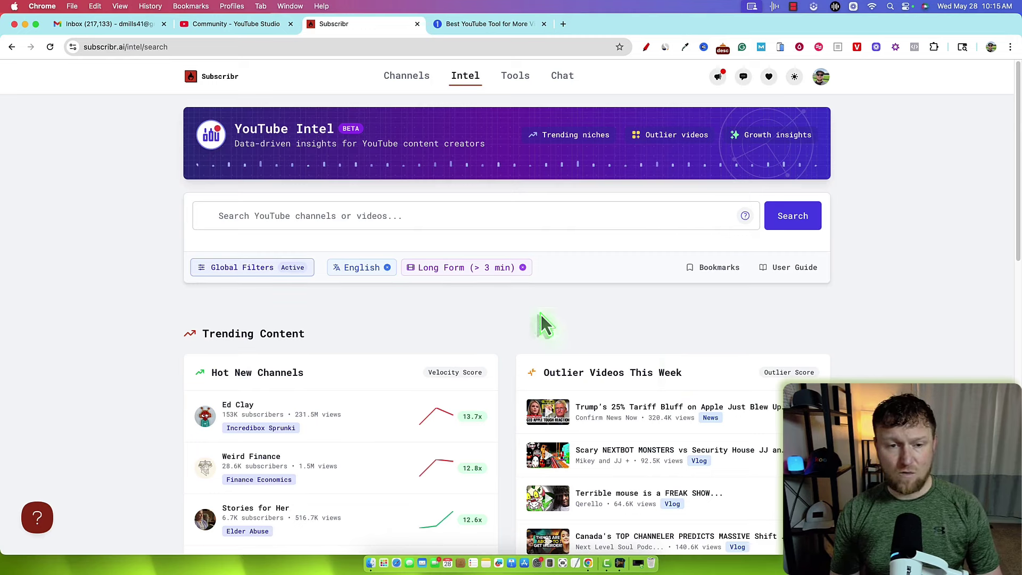
Step: Search YouTube Intel for "claude ai videos" and sort the video results by Newest First
{"action": "left_click", "coordinate": [245, 219]}
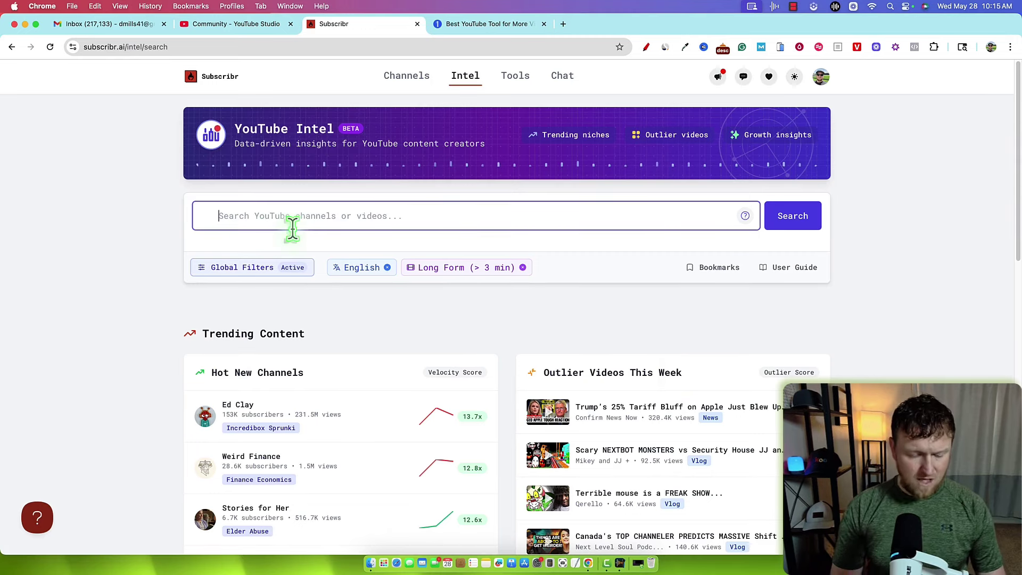
{"action": "type", "text": "claude ai videos"}
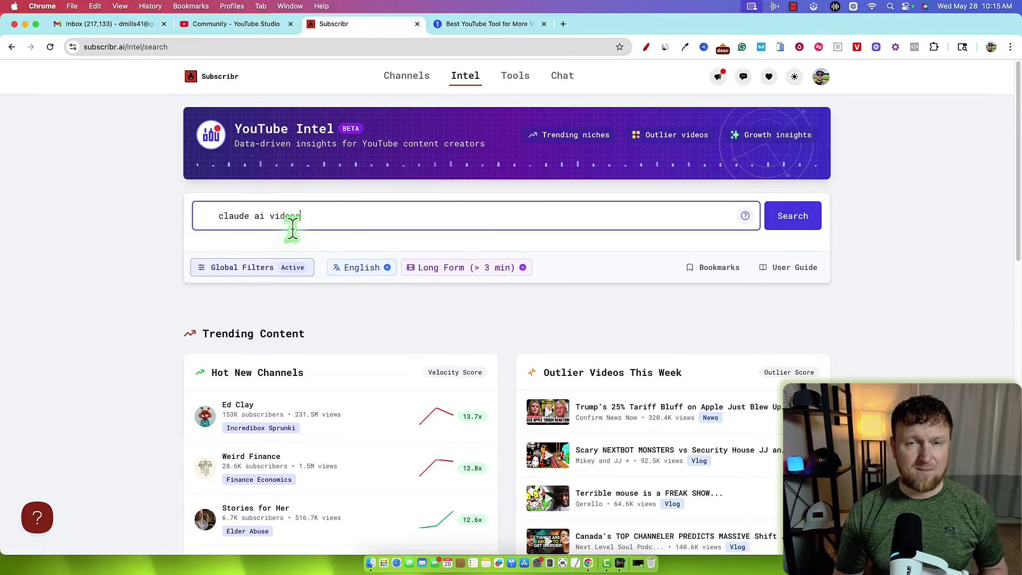
{"action": "left_click", "coordinate": [804, 227]}
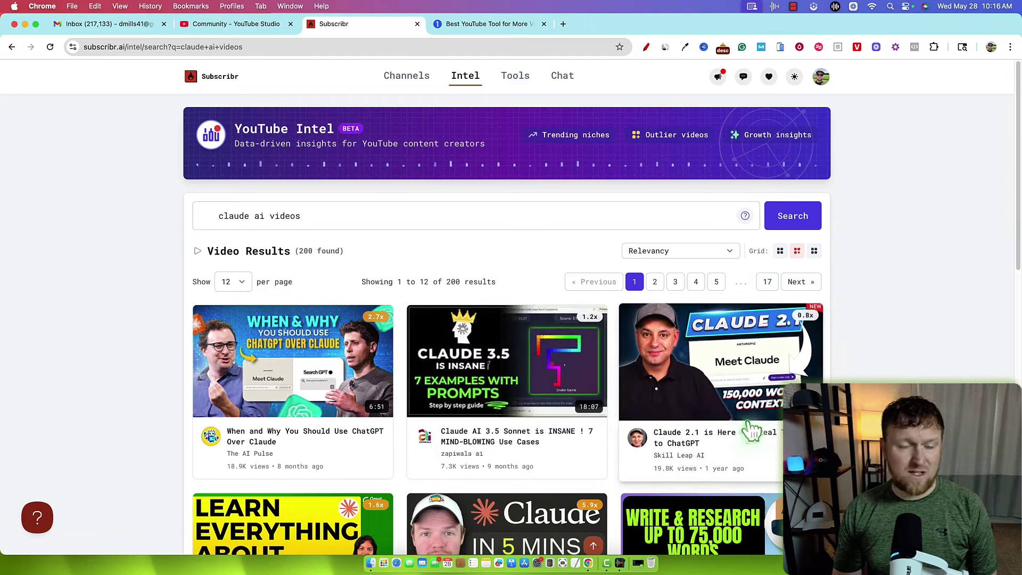
{"action": "left_click", "coordinate": [734, 254]}
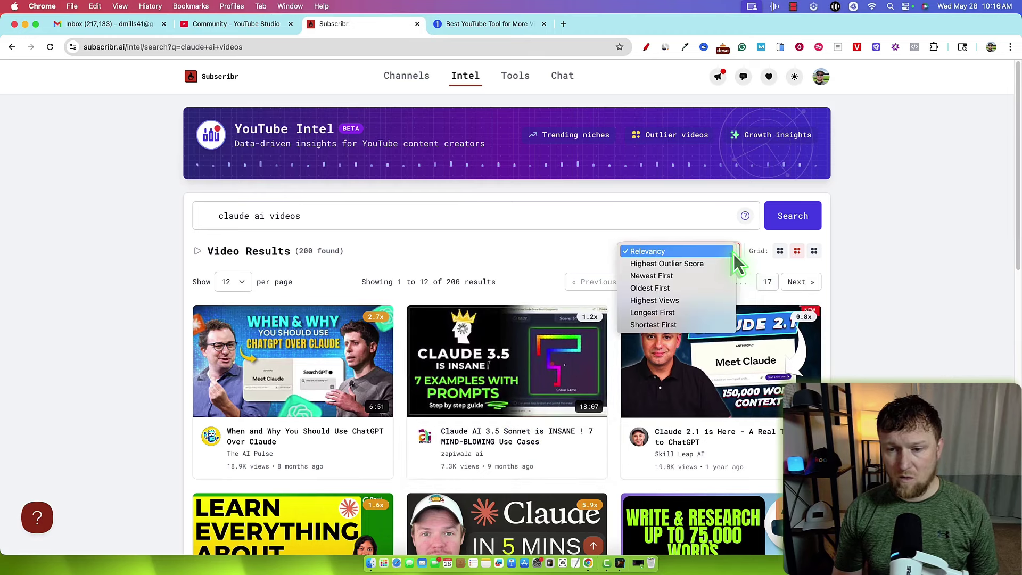
{"action": "left_click", "coordinate": [677, 277]}
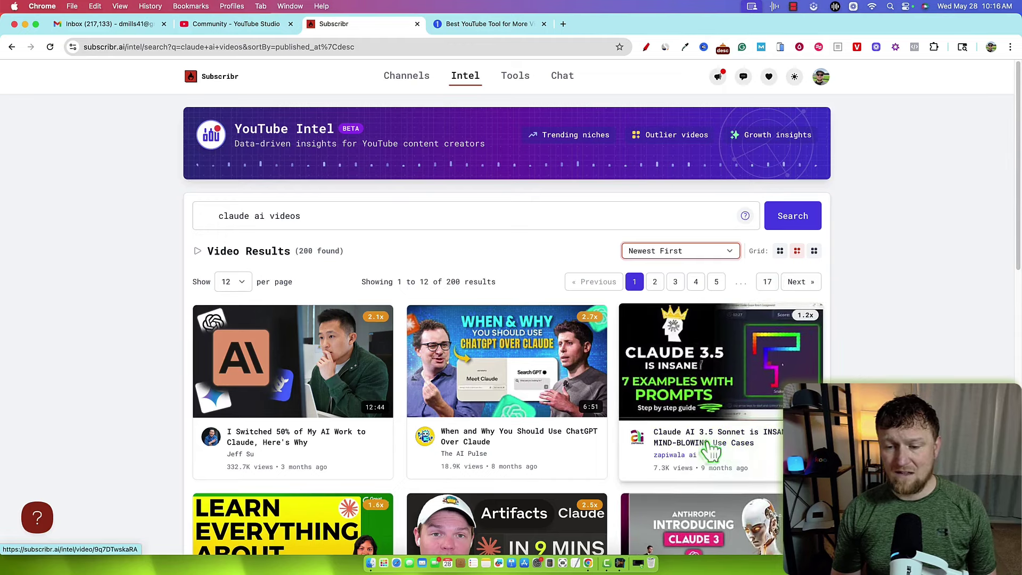
Step: Examine the first page of Claude AI video results for their outlier scores, view counts and publication dates
{"action": "scroll", "coordinate": [323, 451], "scroll_direction": "down", "scroll_amount": 4}
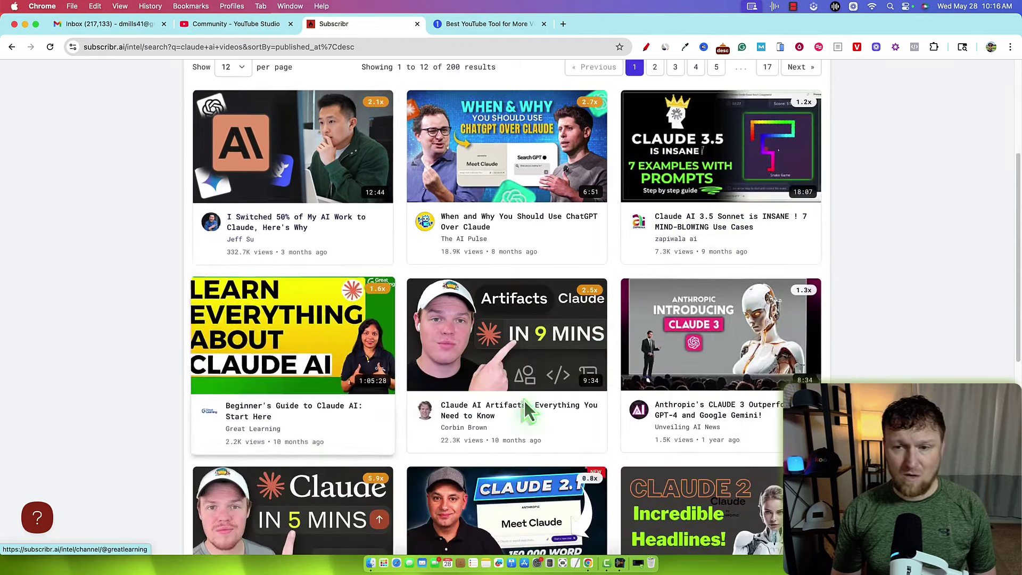
{"action": "scroll", "coordinate": [530, 410], "scroll_direction": "up", "scroll_amount": 4}
{"action": "scroll", "coordinate": [660, 274], "scroll_direction": "down", "scroll_amount": 4}
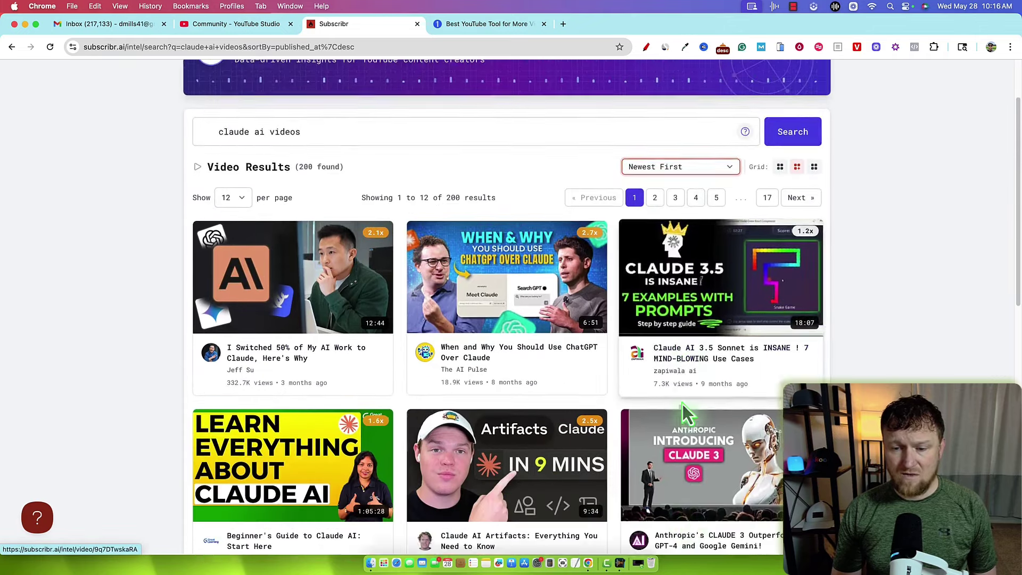
{"action": "scroll", "coordinate": [612, 320], "scroll_direction": "down", "scroll_amount": 5}
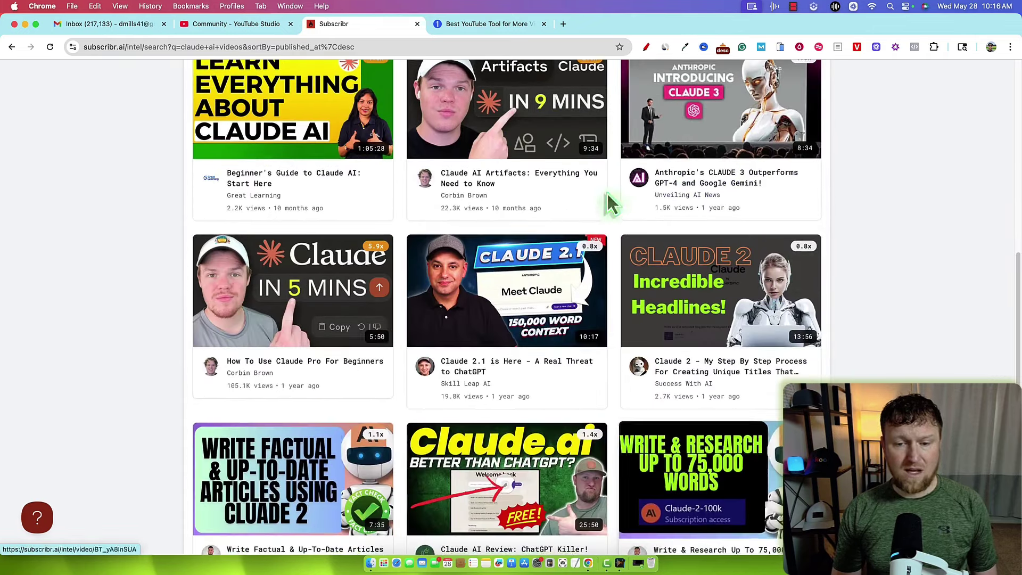
{"action": "scroll", "coordinate": [504, 307], "scroll_direction": "down", "scroll_amount": 3}
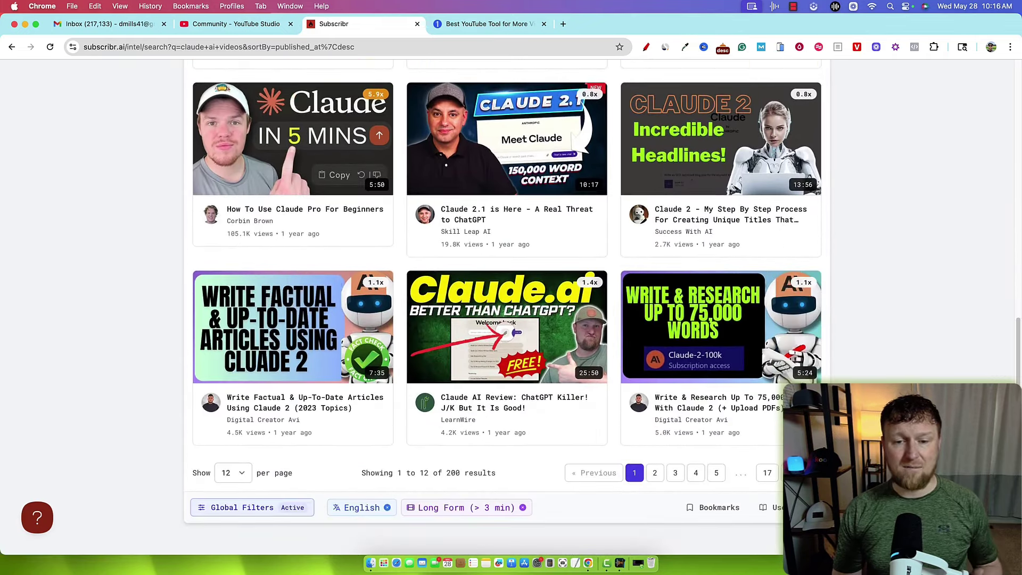
{"action": "scroll", "coordinate": [506, 319], "scroll_direction": "down", "scroll_amount": 1}
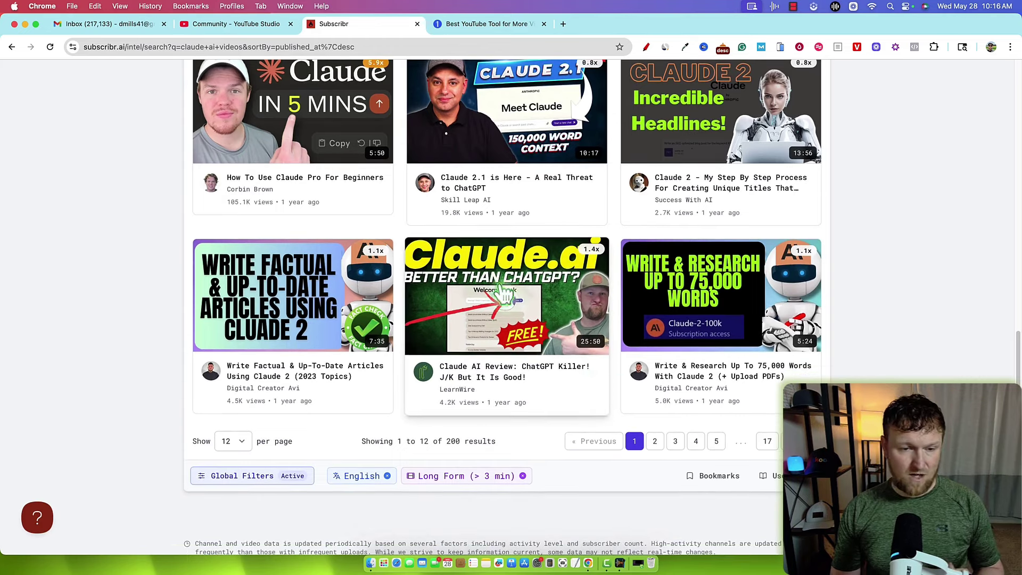
{"action": "scroll", "coordinate": [313, 205], "scroll_direction": "up", "scroll_amount": 15}
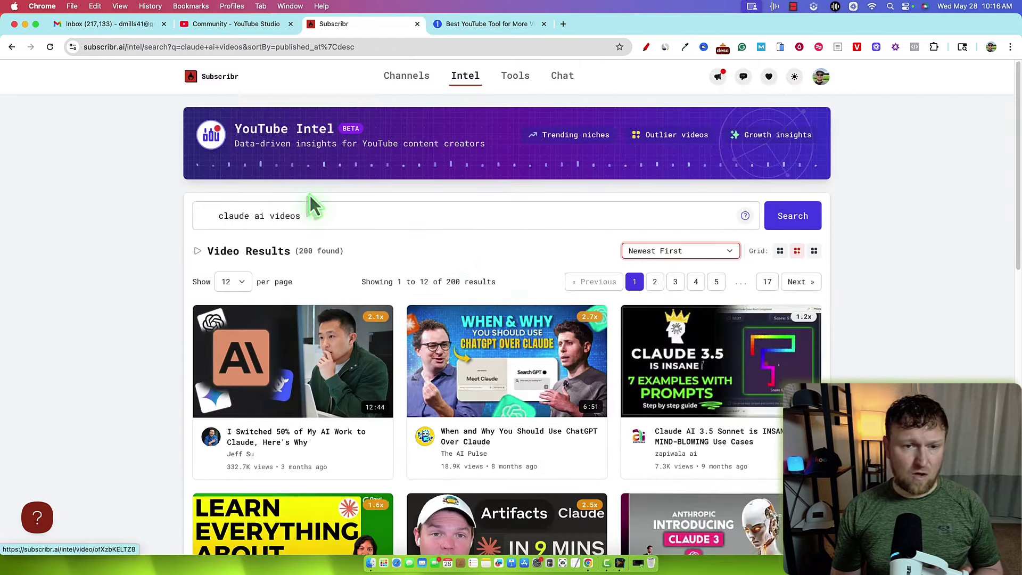
Step: Replace "ai" with "4" in the search term and search for "claude 4 videos"
{"action": "left_click", "coordinate": [256, 216]}
{"action": "double_click", "coordinate": [256, 215]}
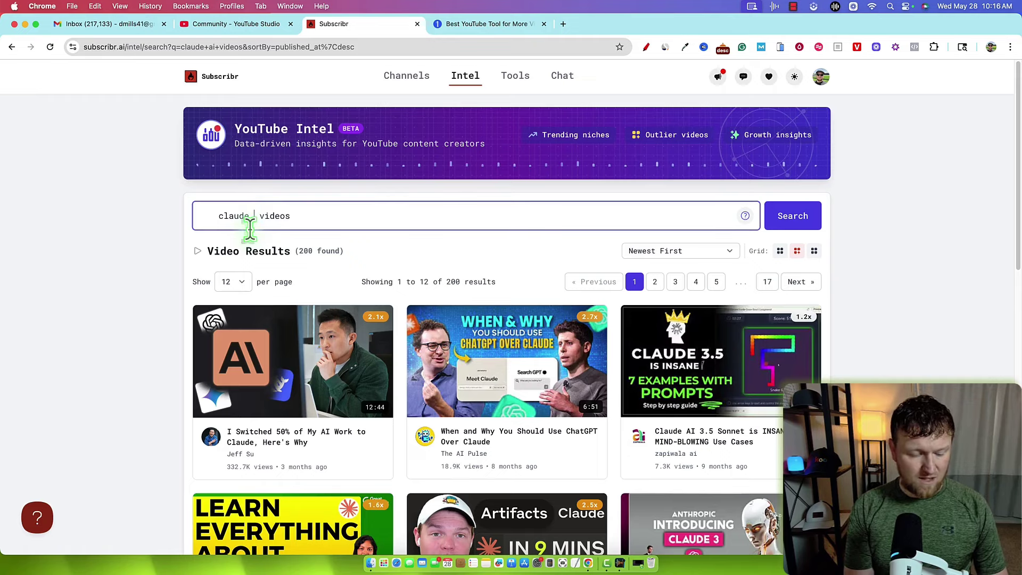
{"action": "type", "text": "4"}
{"action": "key", "text": "Return"}
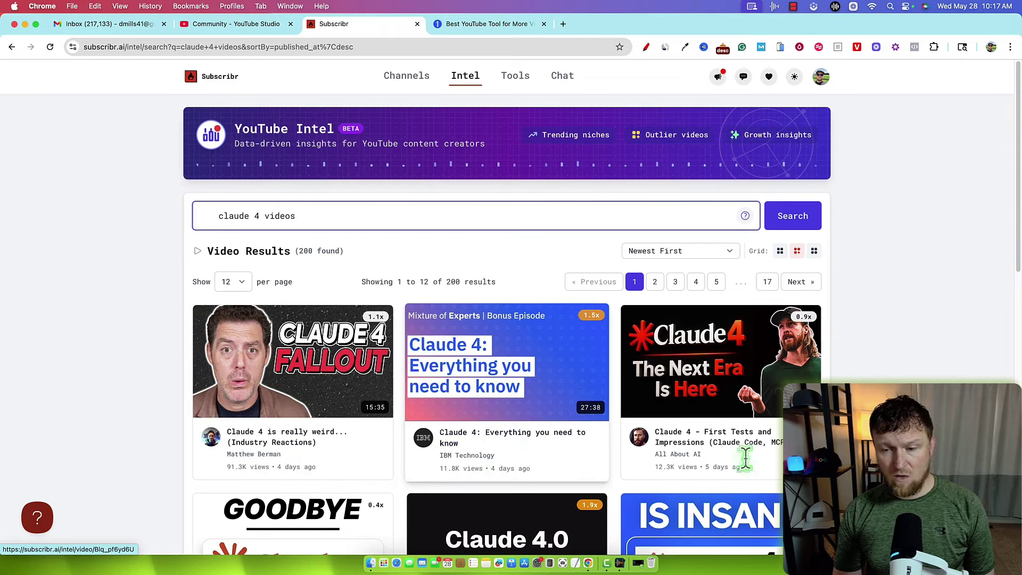
Step: Look over the Claude 4 video results for their outlier scores and publication dates
{"action": "scroll", "coordinate": [868, 372], "scroll_direction": "down", "scroll_amount": 3}
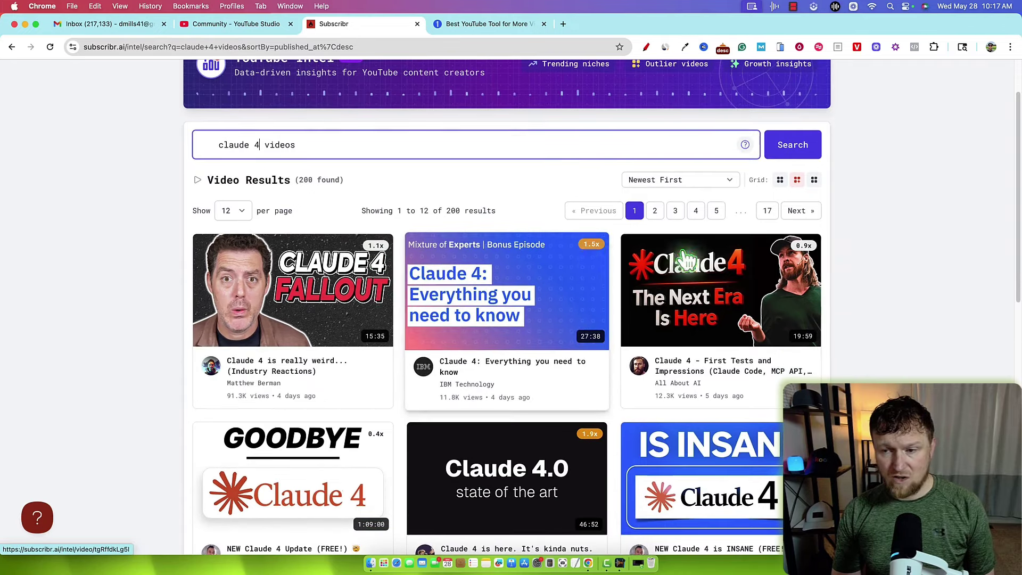
{"action": "scroll", "coordinate": [507, 307], "scroll_direction": "down", "scroll_amount": 3}
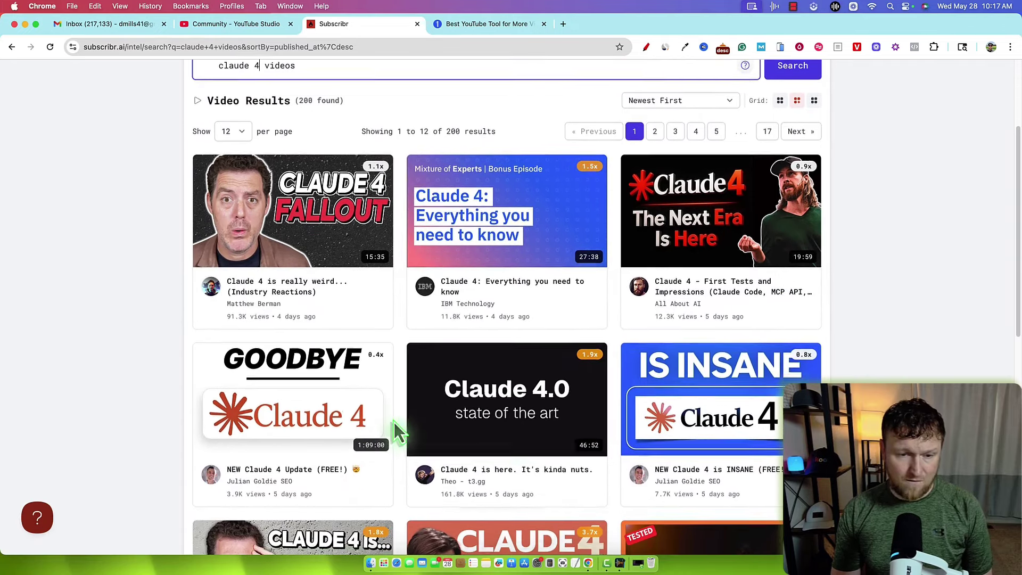
{"action": "scroll", "coordinate": [510, 410], "scroll_direction": "up", "scroll_amount": 3}
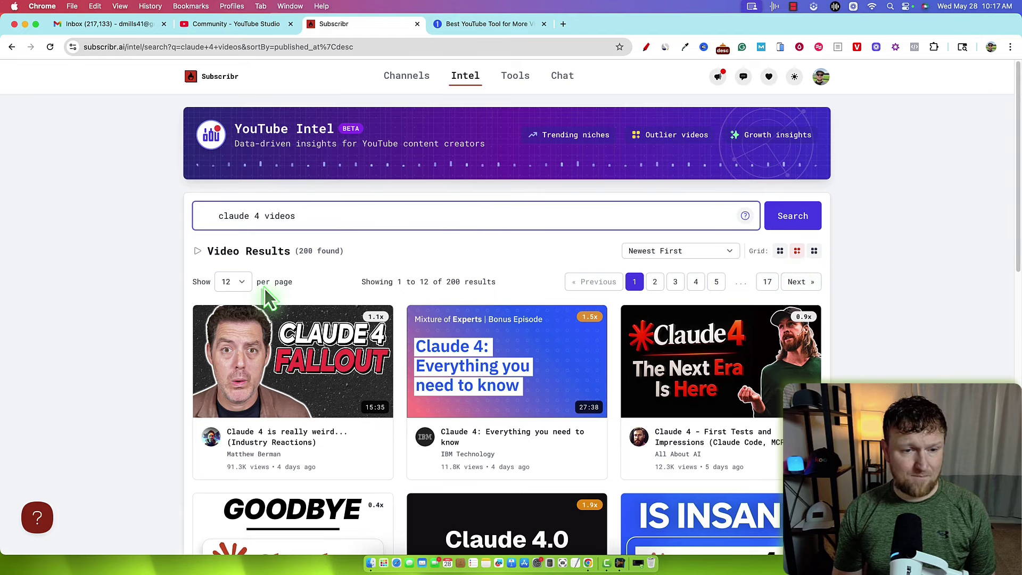
Step: Review the sorting and results-per-page options, keeping Newest First and 12 per page, and show the video results in a four-column grid
{"action": "left_click", "coordinate": [475, 264]}
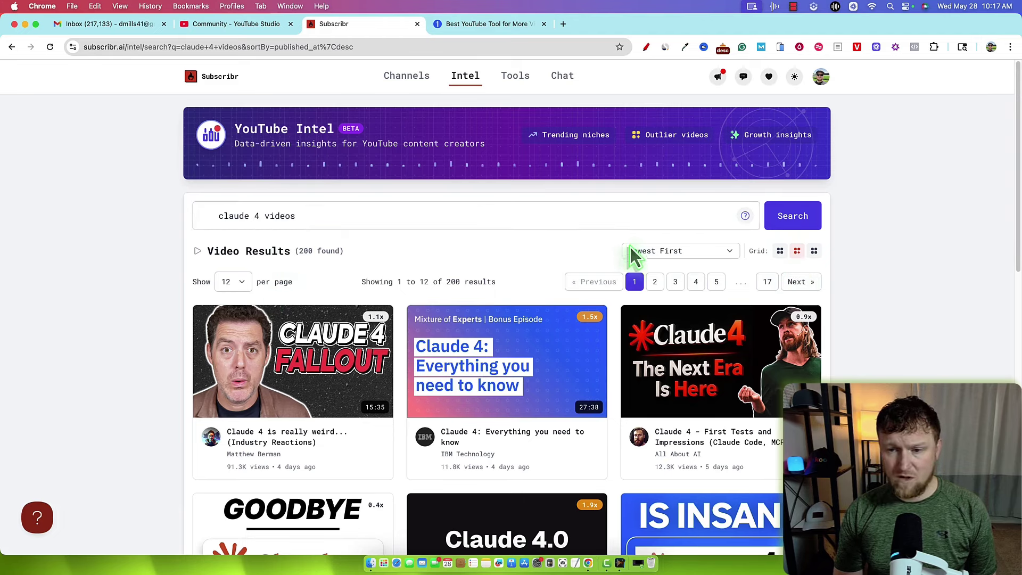
{"action": "left_click", "coordinate": [721, 254]}
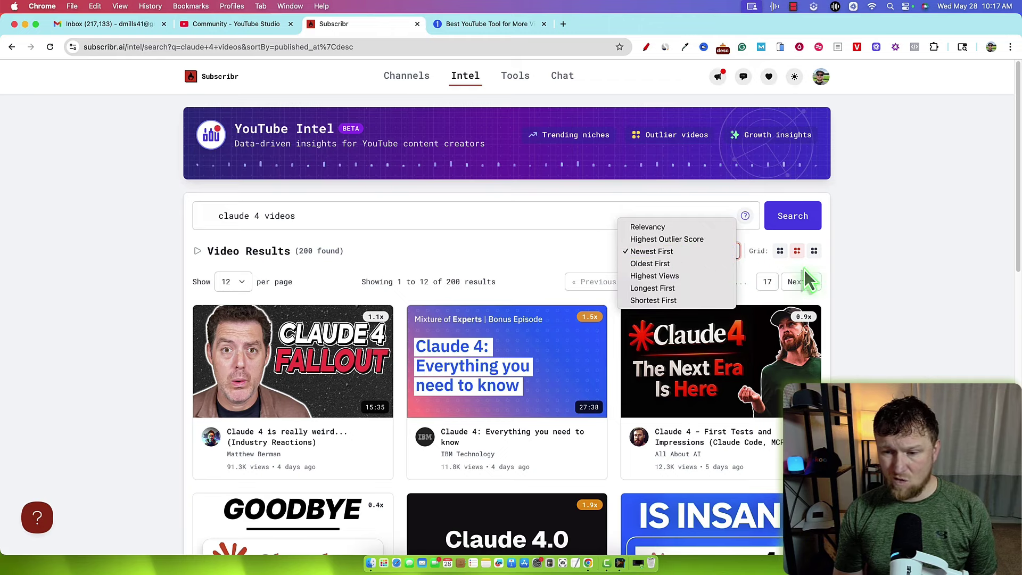
{"action": "left_click", "coordinate": [815, 294]}
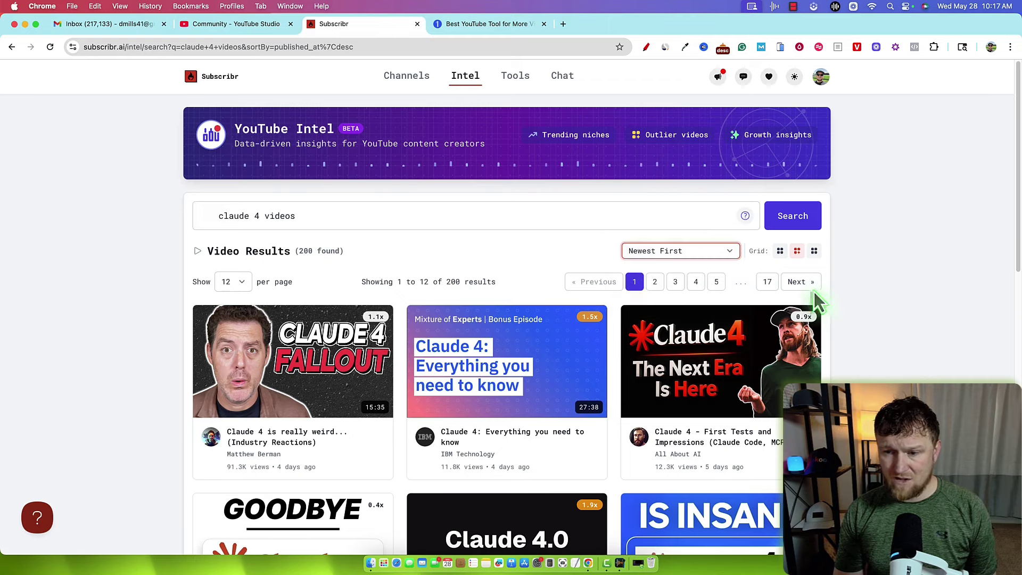
{"action": "left_click", "coordinate": [233, 286]}
{"action": "left_click", "coordinate": [497, 251]}
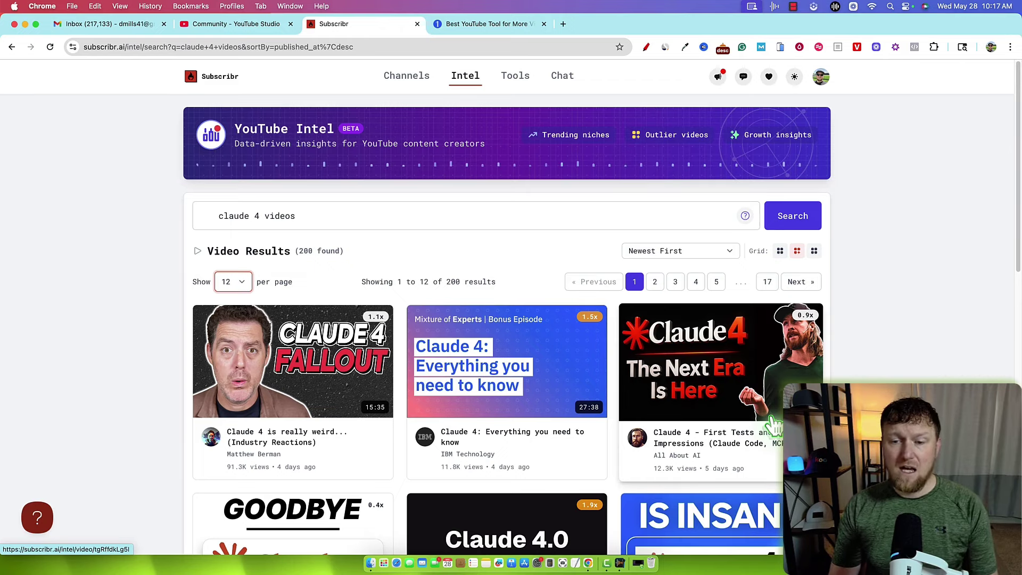
{"action": "left_click", "coordinate": [814, 251]}
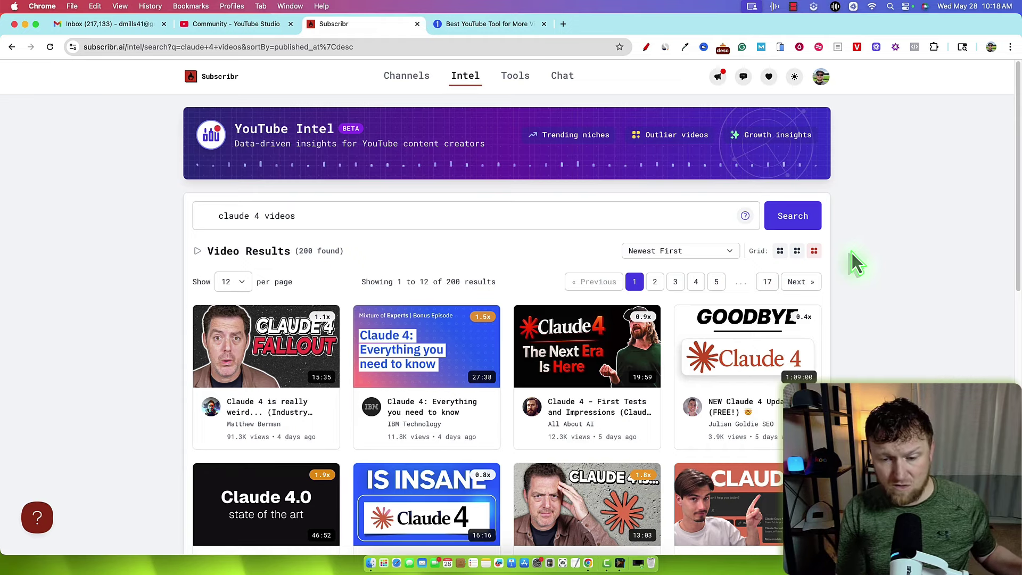
Step: Review the newest Claude 4 videos together with the available sorting and results-per-page options, leaving the settings as they are
{"action": "scroll", "coordinate": [820, 250], "scroll_direction": "down", "scroll_amount": 2}
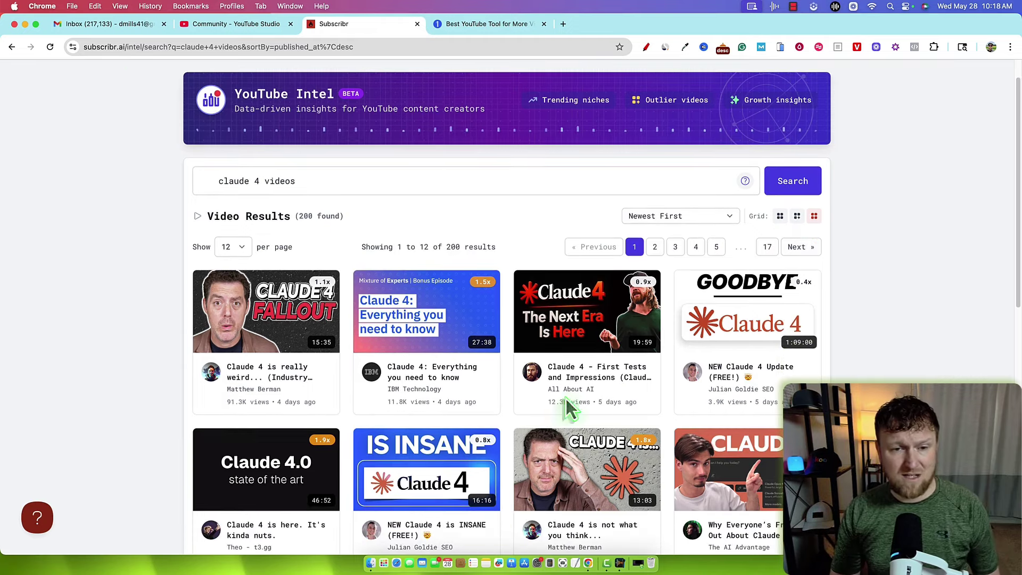
{"action": "left_click", "coordinate": [660, 217]}
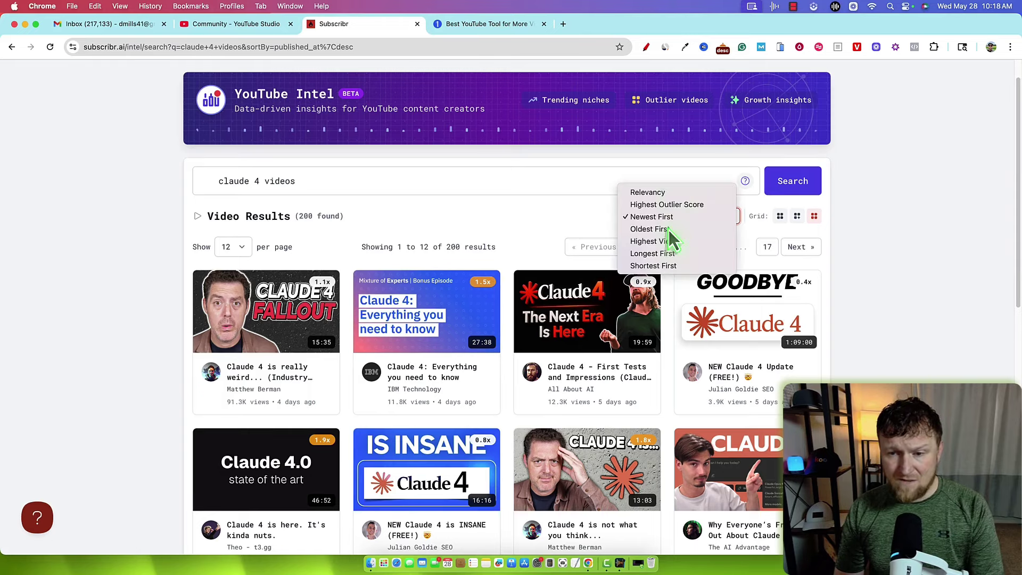
{"action": "left_click", "coordinate": [896, 249]}
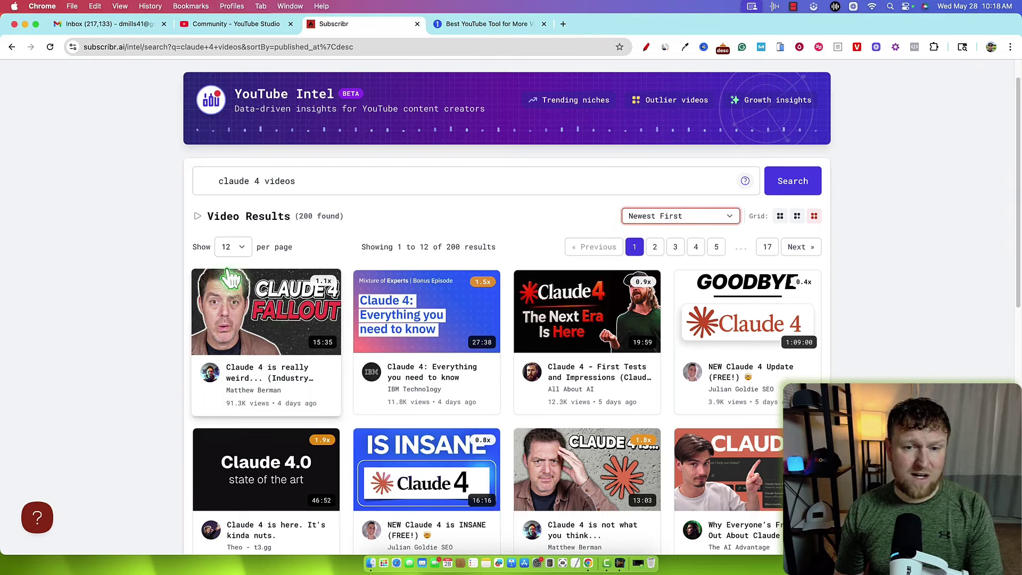
{"action": "left_click", "coordinate": [233, 246]}
{"action": "left_click", "coordinate": [137, 286]}
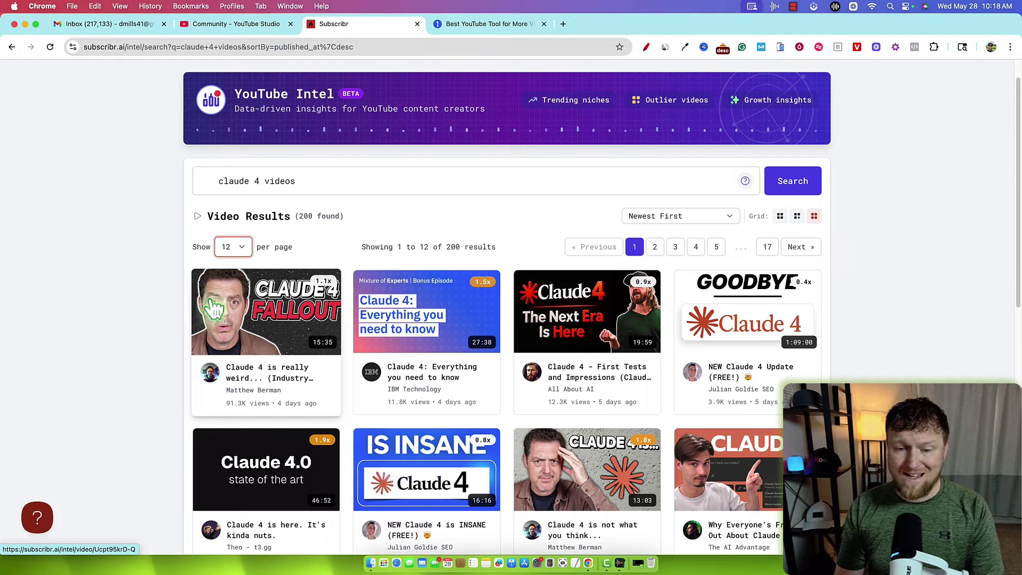
{"action": "scroll", "coordinate": [652, 197], "scroll_direction": "down", "scroll_amount": 4}
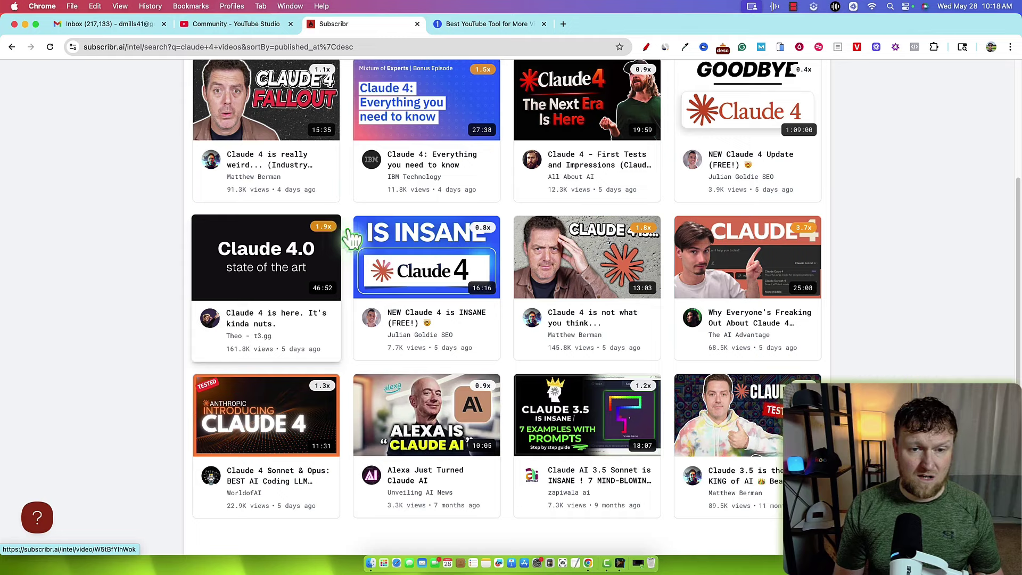
{"action": "scroll", "coordinate": [371, 418], "scroll_direction": "up", "scroll_amount": 5}
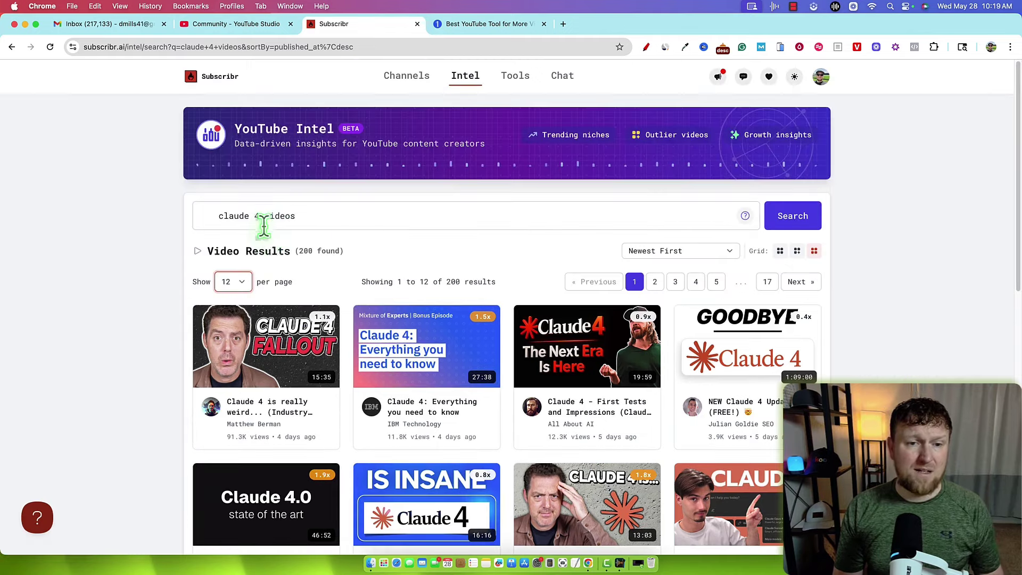
Step: Copy "claude 4" from the Subscribr search term, switch to 1of10 and search for it there
{"action": "left_click_drag", "start_coordinate": [261, 217], "coordinate": [202, 215]}
{"action": "key", "text": "super+c"}
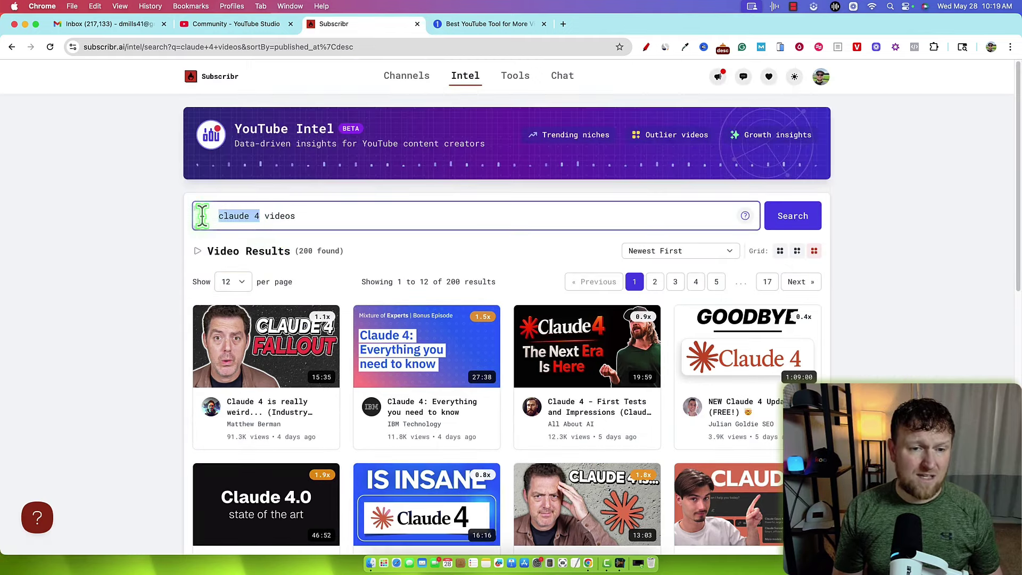
{"action": "left_click", "coordinate": [487, 24]}
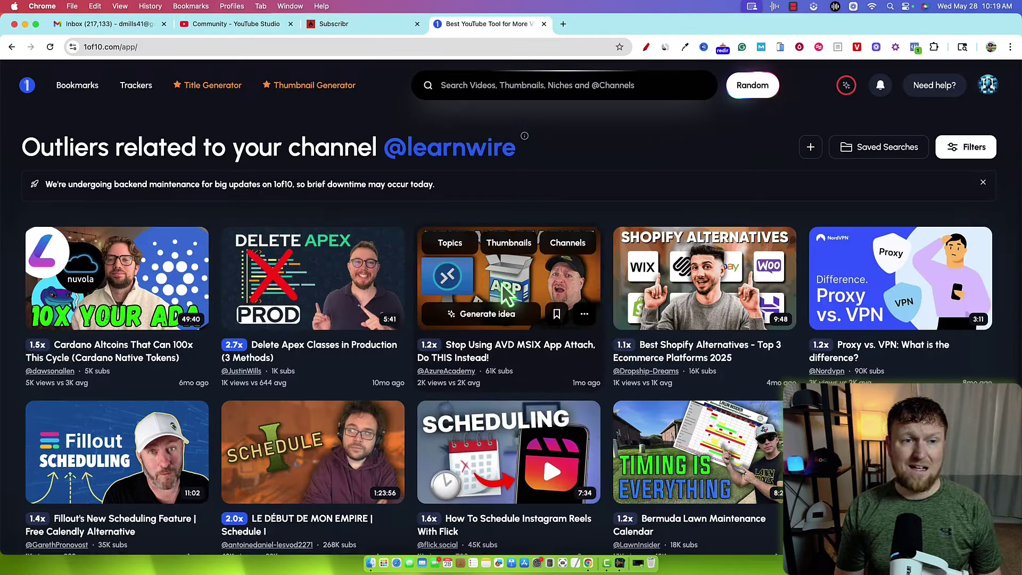
{"action": "left_click", "coordinate": [485, 87]}
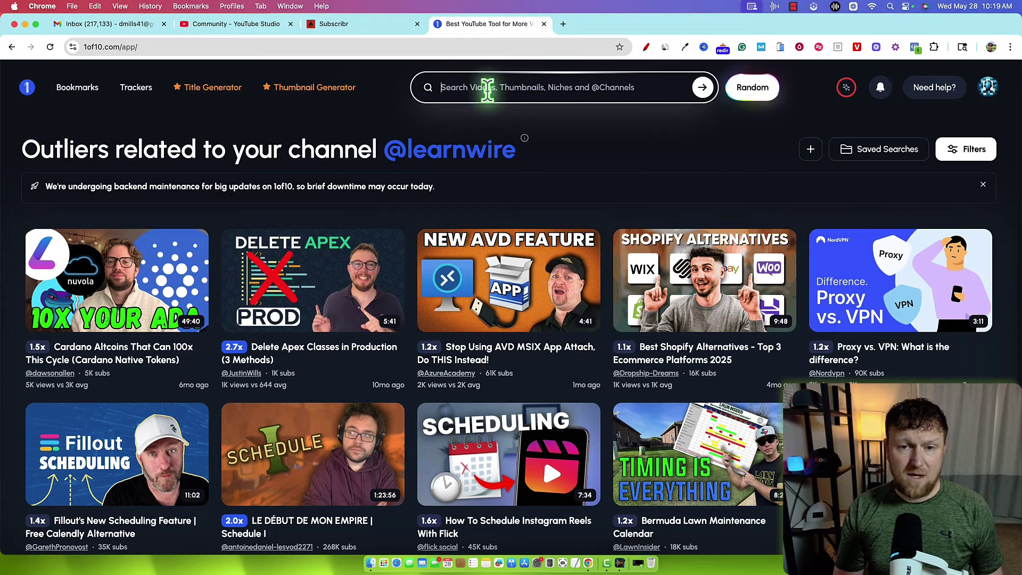
{"action": "key", "text": "super+v"}
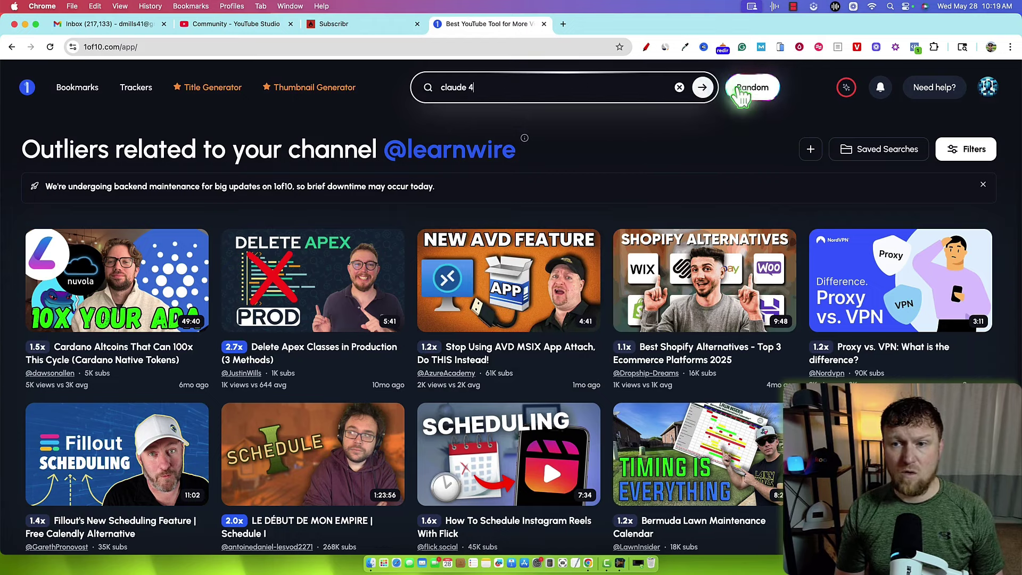
{"action": "key", "text": "Return"}
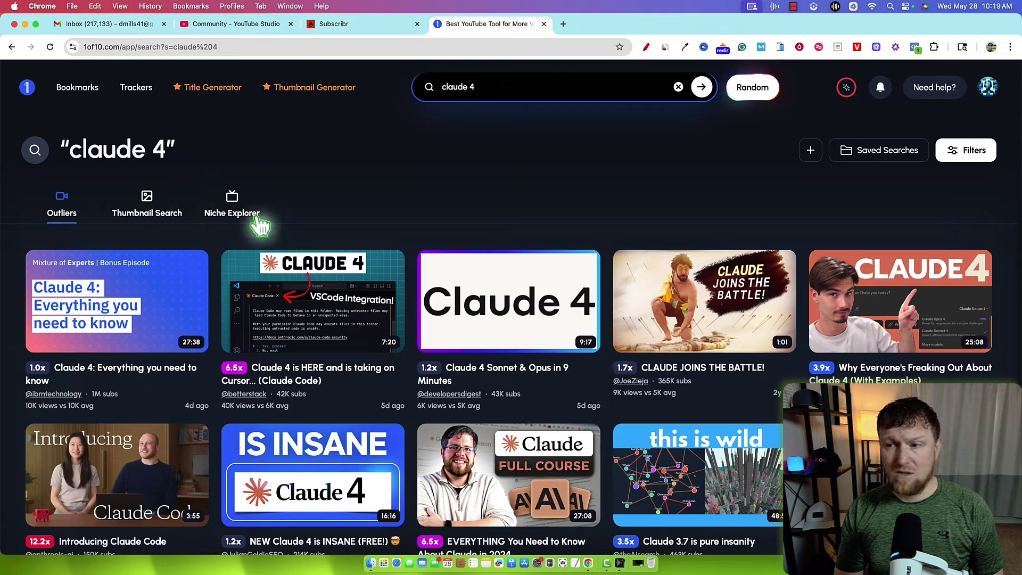
Step: Filter the "claude 4" outliers to videos published in the last week and apply the filter
{"action": "left_click", "coordinate": [959, 154]}
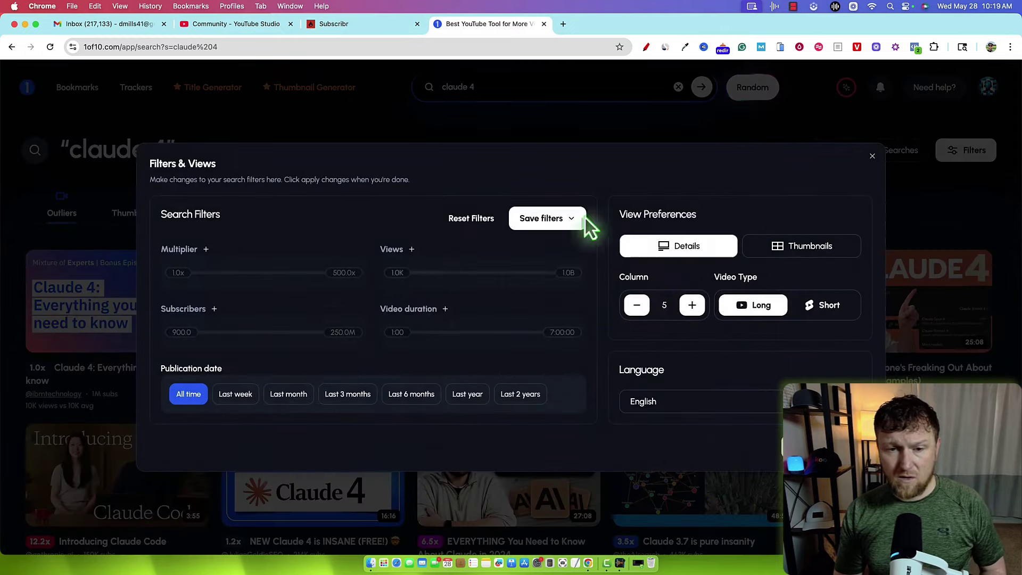
{"action": "left_click", "coordinate": [229, 394]}
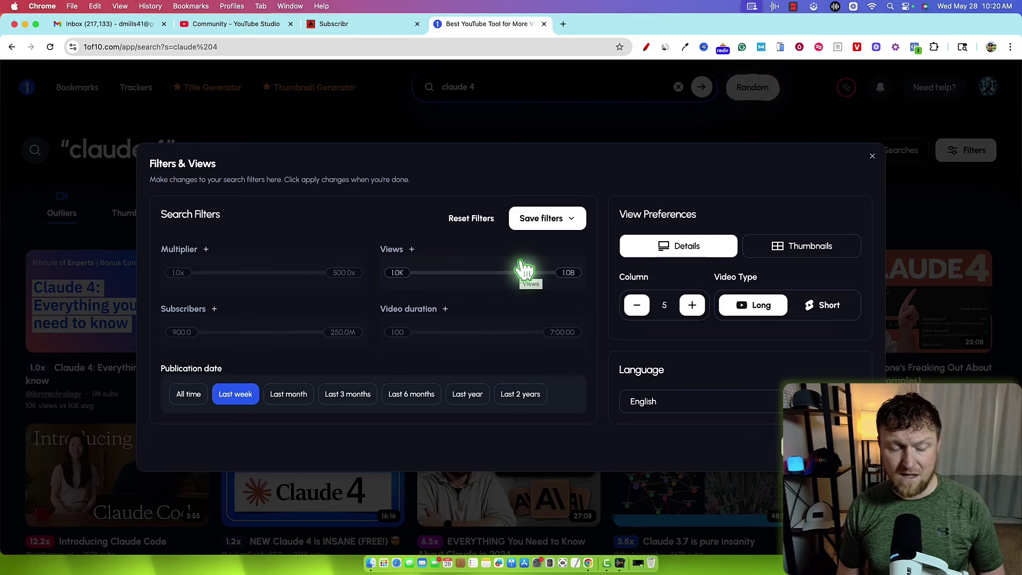
{"action": "left_click", "coordinate": [397, 25]}
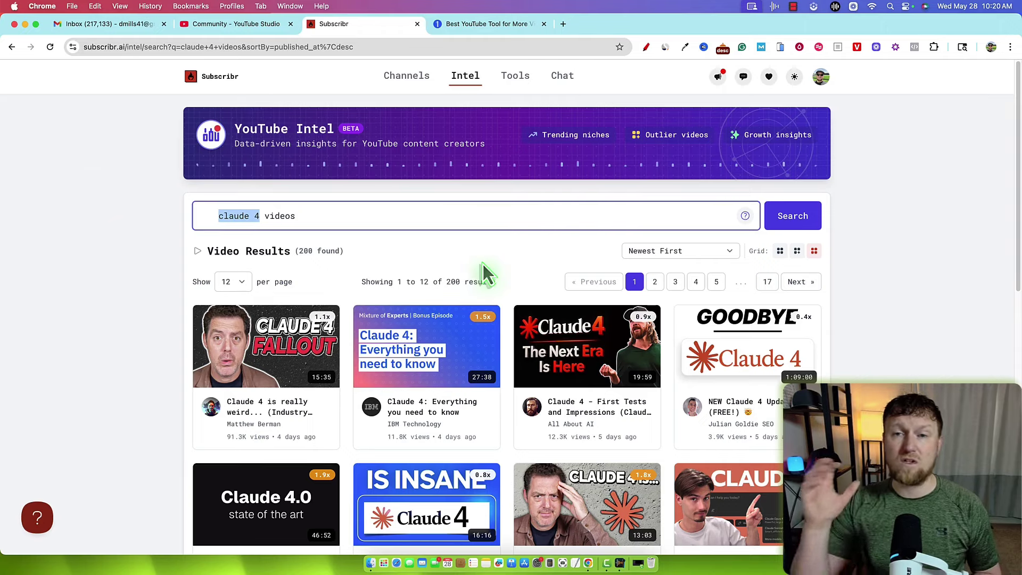
{"action": "left_click", "coordinate": [490, 23]}
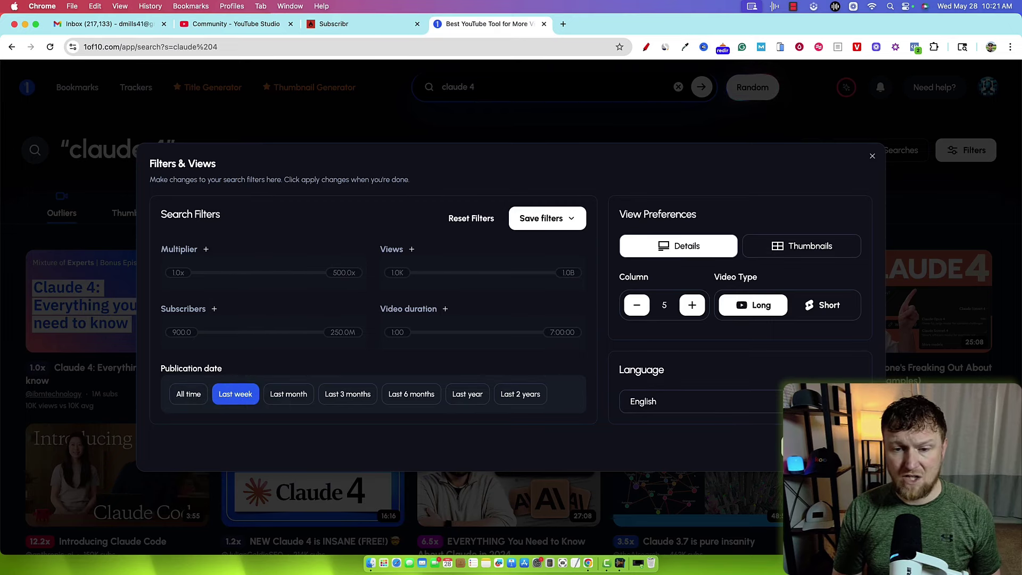
{"action": "left_click", "coordinate": [820, 447]}
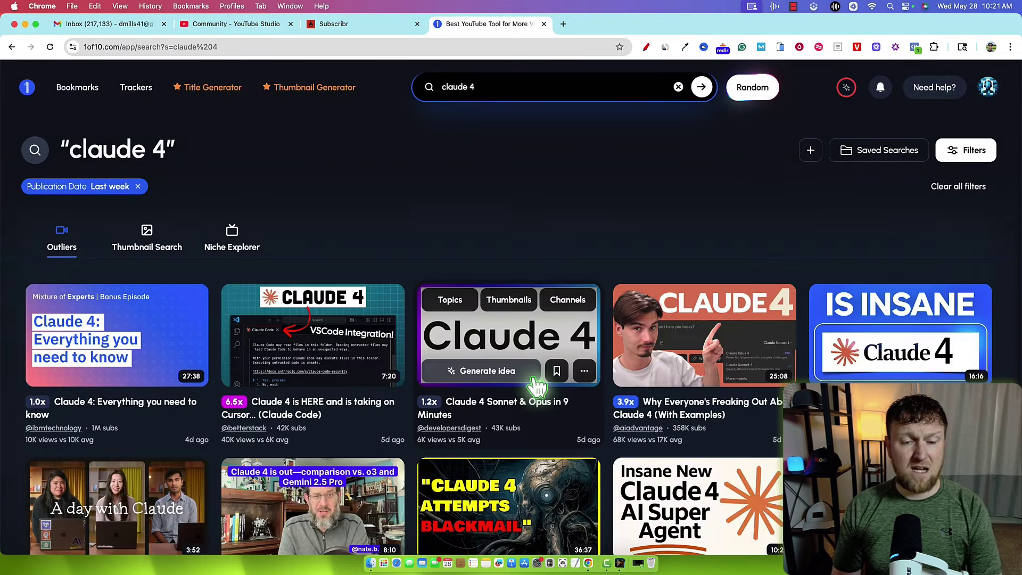
Step: Look over the last-week outlier results for their relevance to Claude 4 and their outlier scores
{"action": "scroll", "coordinate": [507, 213], "scroll_direction": "down", "scroll_amount": 1}
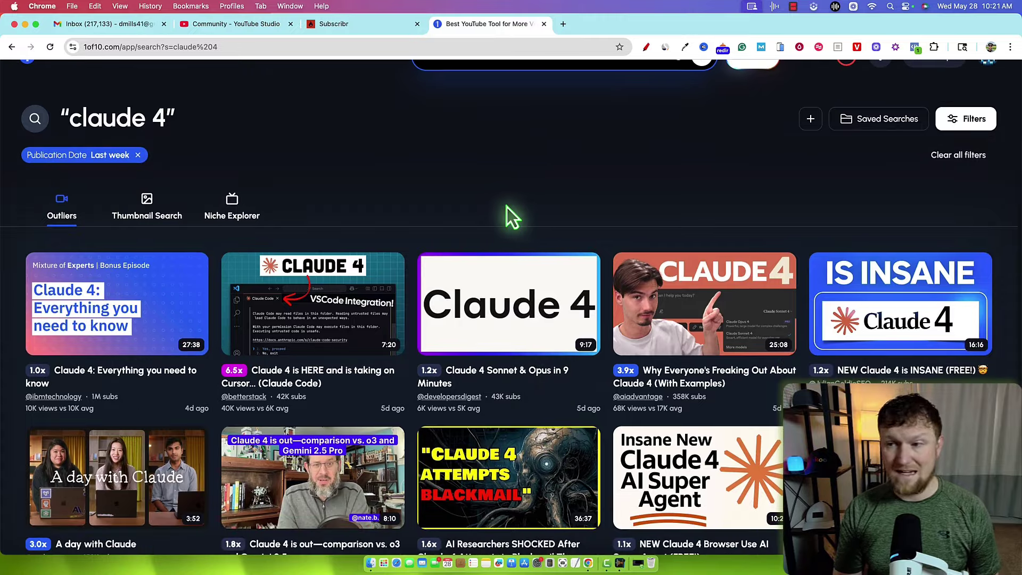
{"action": "left_click", "coordinate": [232, 210]}
{"action": "scroll", "coordinate": [443, 245], "scroll_direction": "down", "scroll_amount": 10}
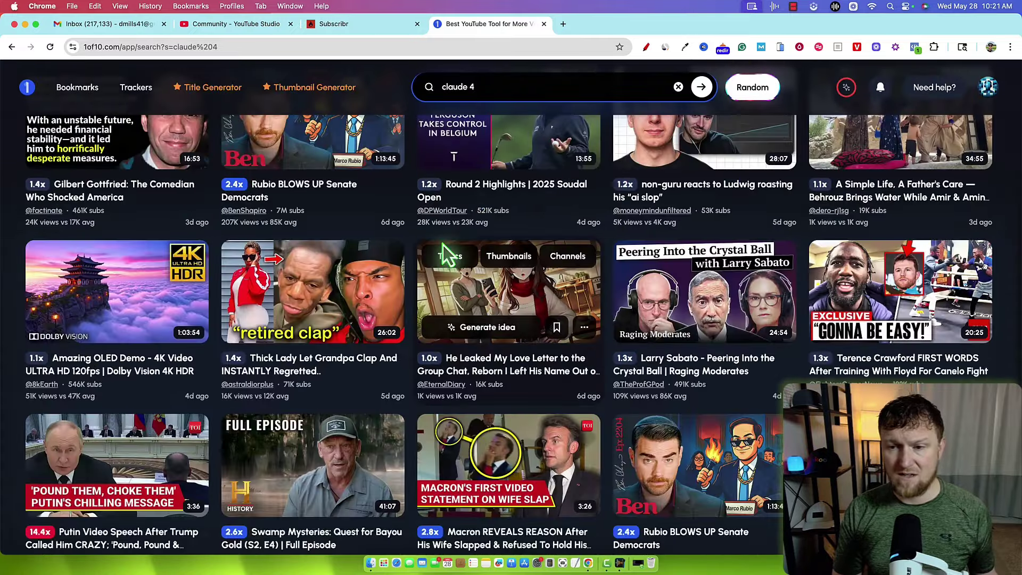
{"action": "scroll", "coordinate": [475, 224], "scroll_direction": "up", "scroll_amount": 5}
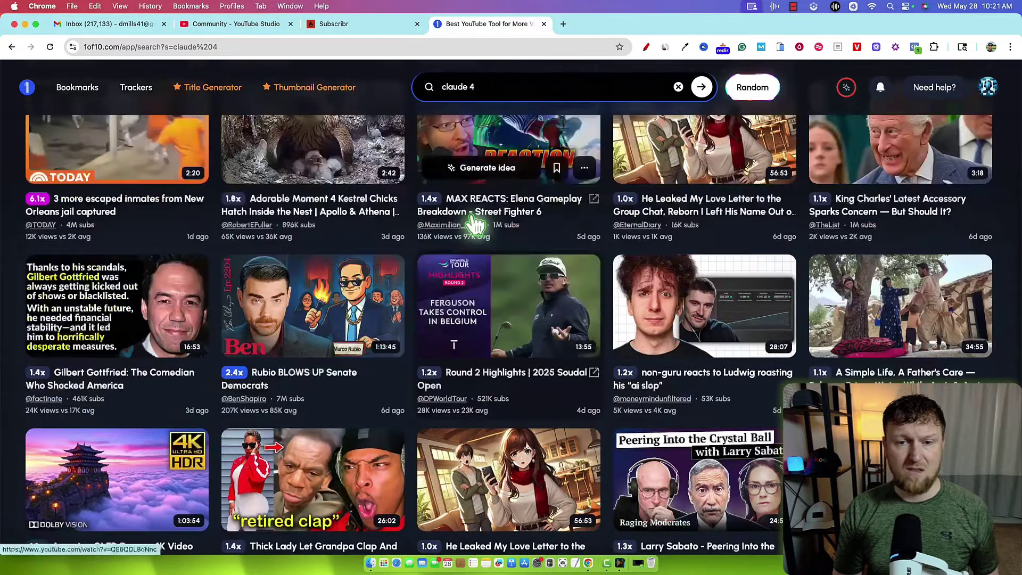
{"action": "scroll", "coordinate": [473, 221], "scroll_direction": "up", "scroll_amount": 15}
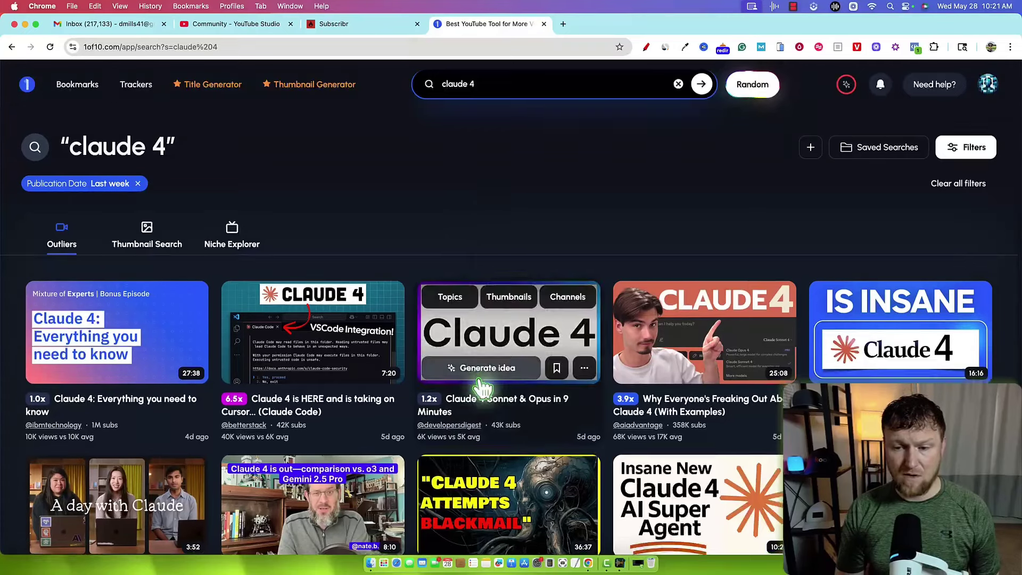
{"action": "scroll", "coordinate": [482, 386], "scroll_direction": "down", "scroll_amount": 1}
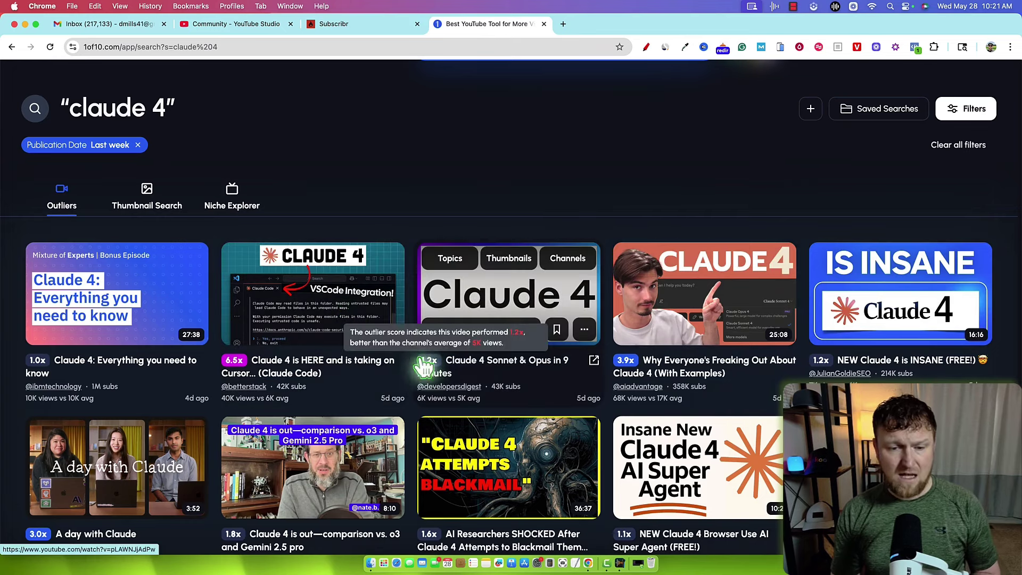
Step: Set the multiplier filter to 1.5x–500x and the subscribers filter to 900–51K, and apply both
{"action": "left_click", "coordinate": [978, 112]}
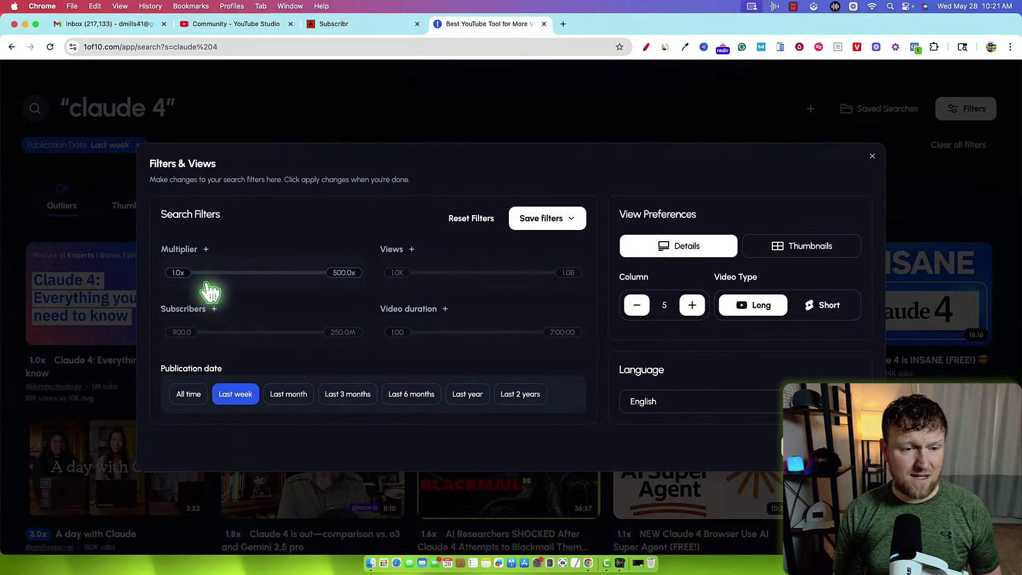
{"action": "left_click", "coordinate": [181, 271]}
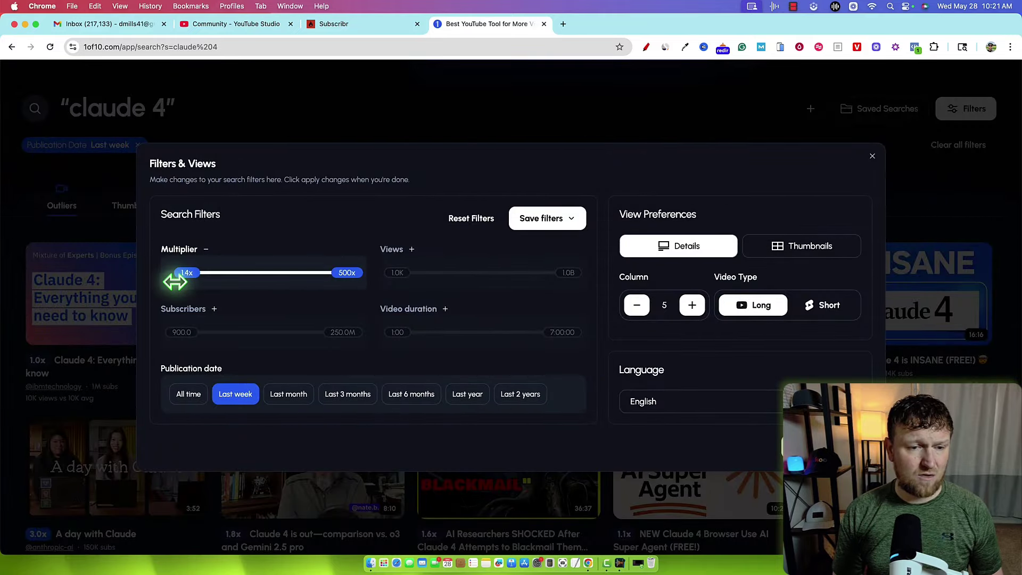
{"action": "left_click_drag", "start_coordinate": [175, 282], "coordinate": [177, 282]}
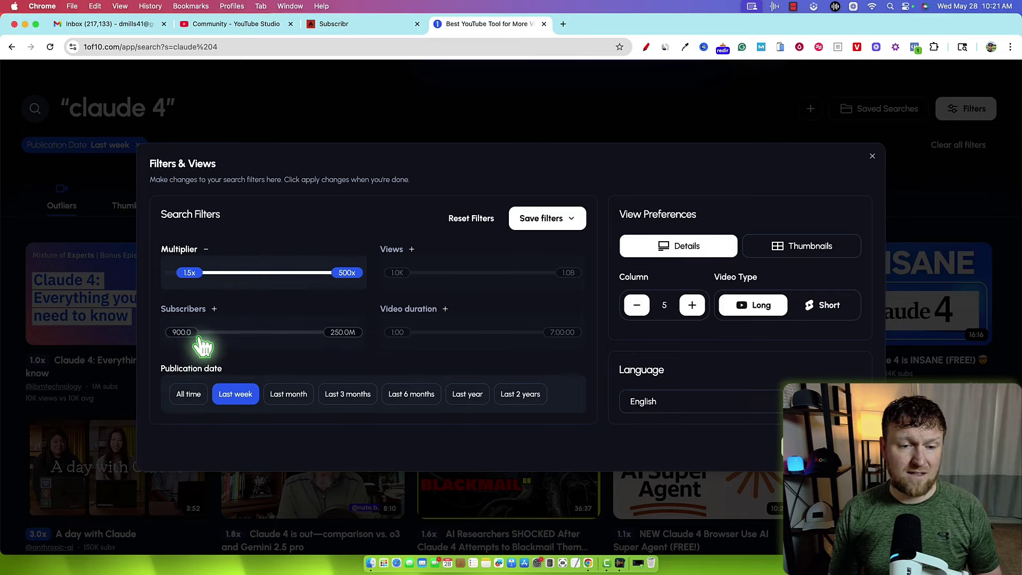
{"action": "left_click_drag", "start_coordinate": [327, 335], "coordinate": [228, 340]}
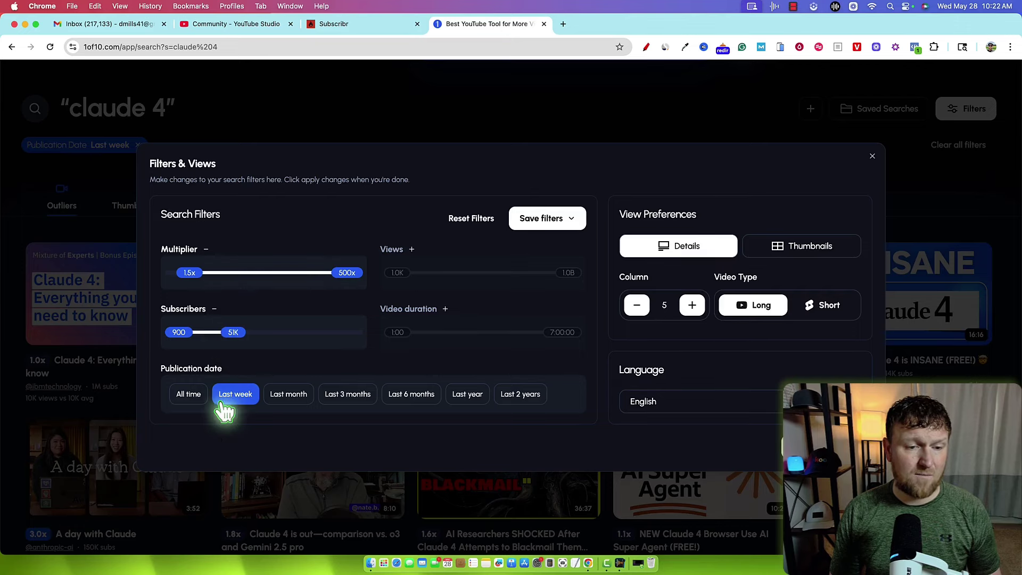
{"action": "left_click", "coordinate": [822, 448]}
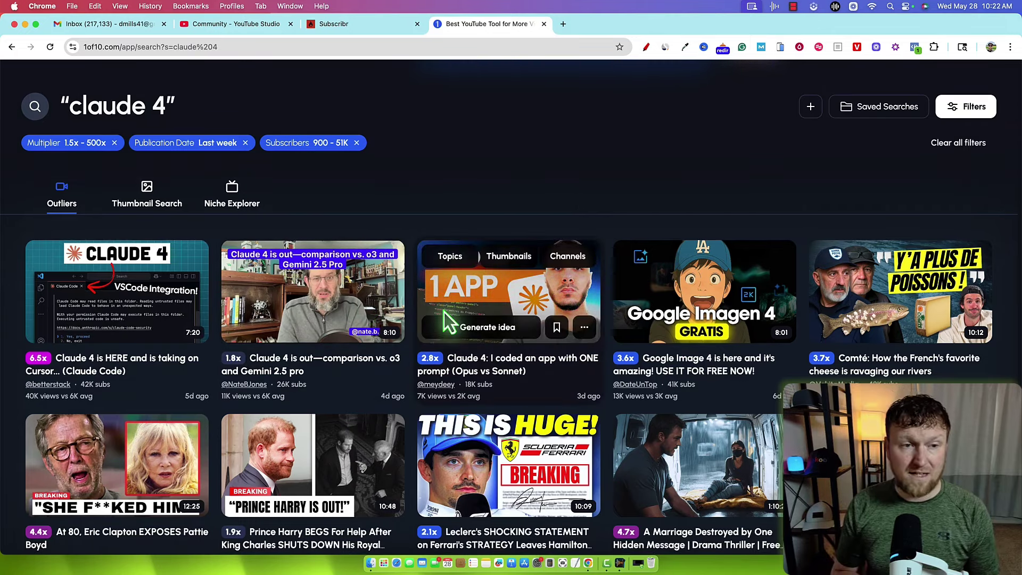
Step: Examine the videos from smaller channels for Claude 4 relevance, multipliers and subscriber counts
{"action": "scroll", "coordinate": [444, 312], "scroll_direction": "down", "scroll_amount": 2}
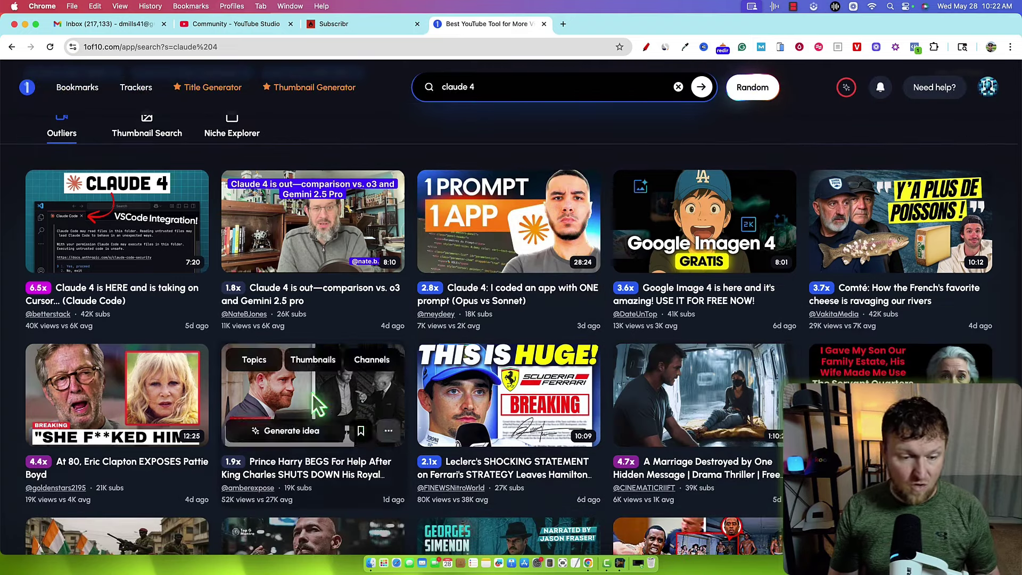
{"action": "scroll", "coordinate": [160, 503], "scroll_direction": "down", "scroll_amount": 1}
{"action": "scroll", "coordinate": [176, 501], "scroll_direction": "down", "scroll_amount": 5}
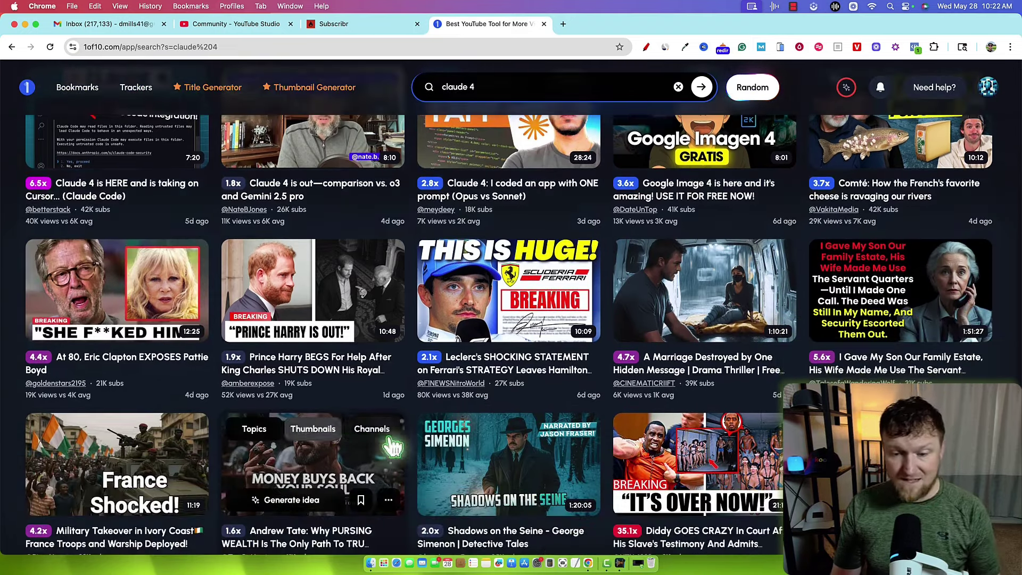
{"action": "scroll", "coordinate": [692, 447], "scroll_direction": "up", "scroll_amount": 8}
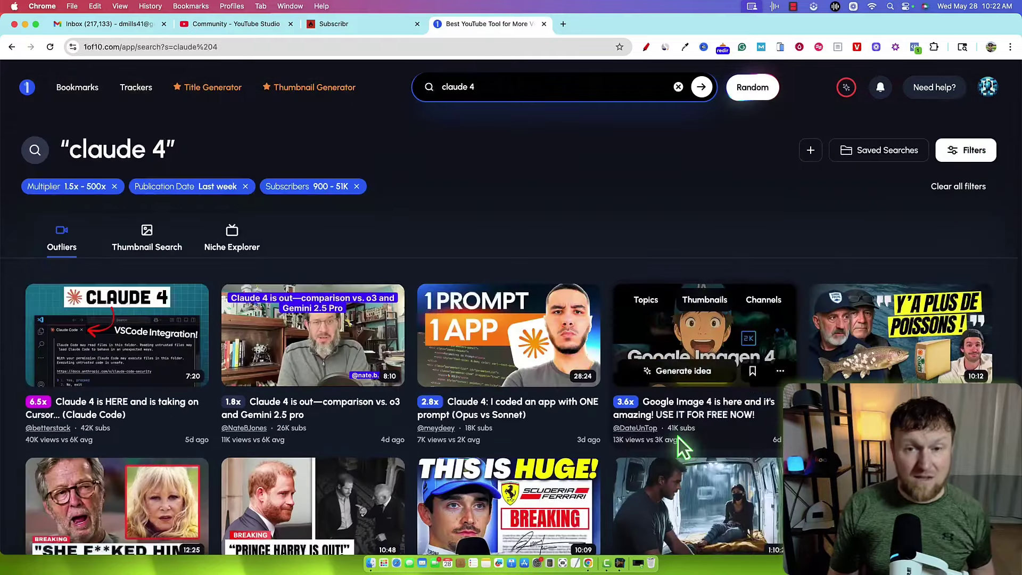
Step: Lower the minimum multiplier to 1.3x, apply the filter and check the updated results
{"action": "left_click", "coordinate": [967, 150]}
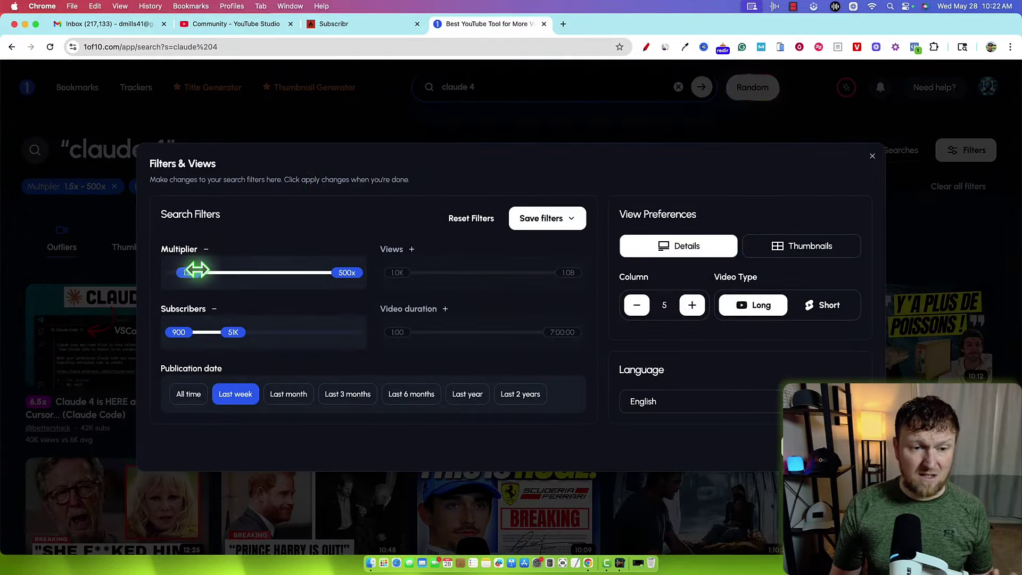
{"action": "left_click_drag", "start_coordinate": [193, 272], "coordinate": [173, 281]}
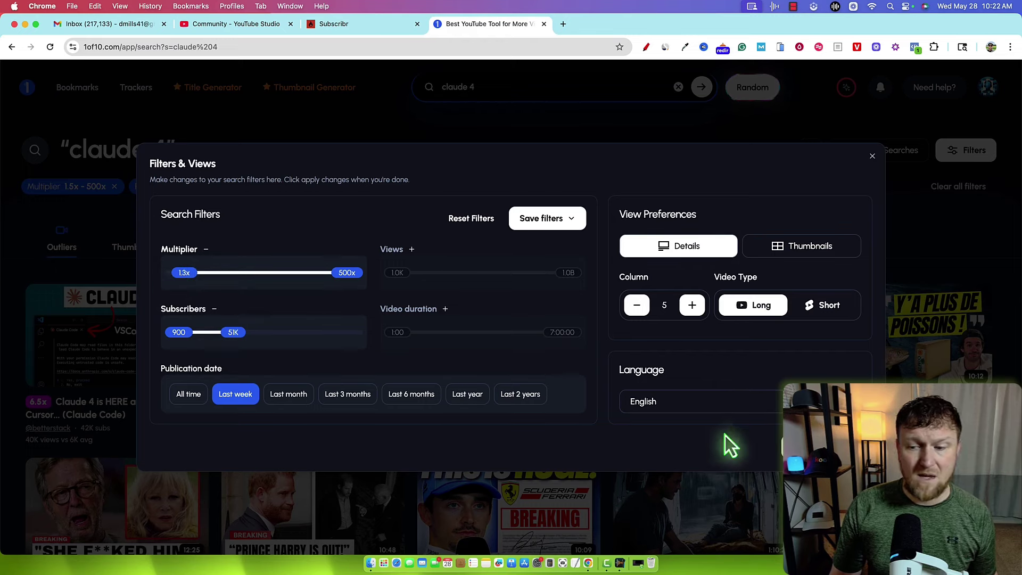
{"action": "left_click", "coordinate": [825, 447]}
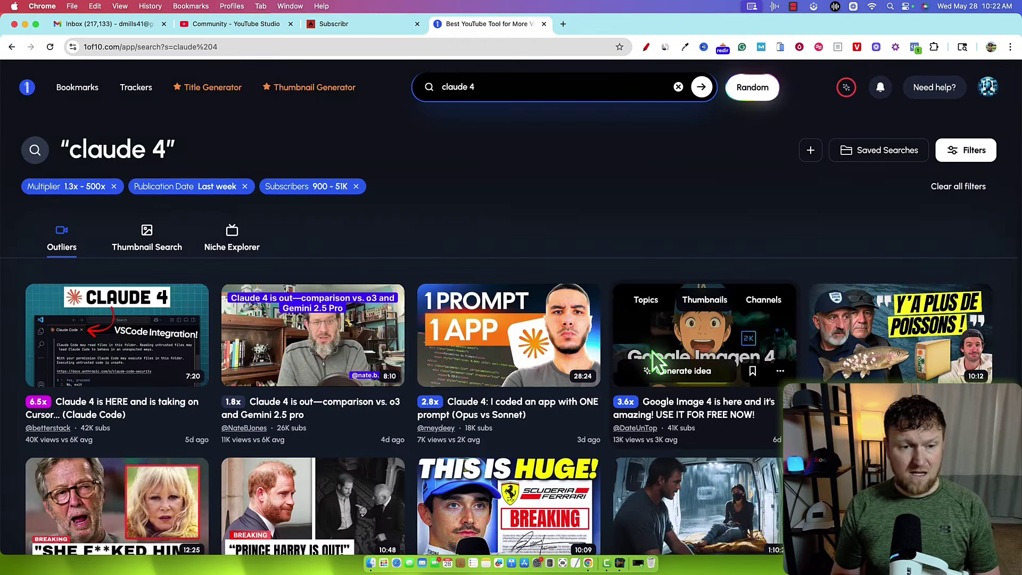
{"action": "scroll", "coordinate": [652, 352], "scroll_direction": "down", "scroll_amount": 2}
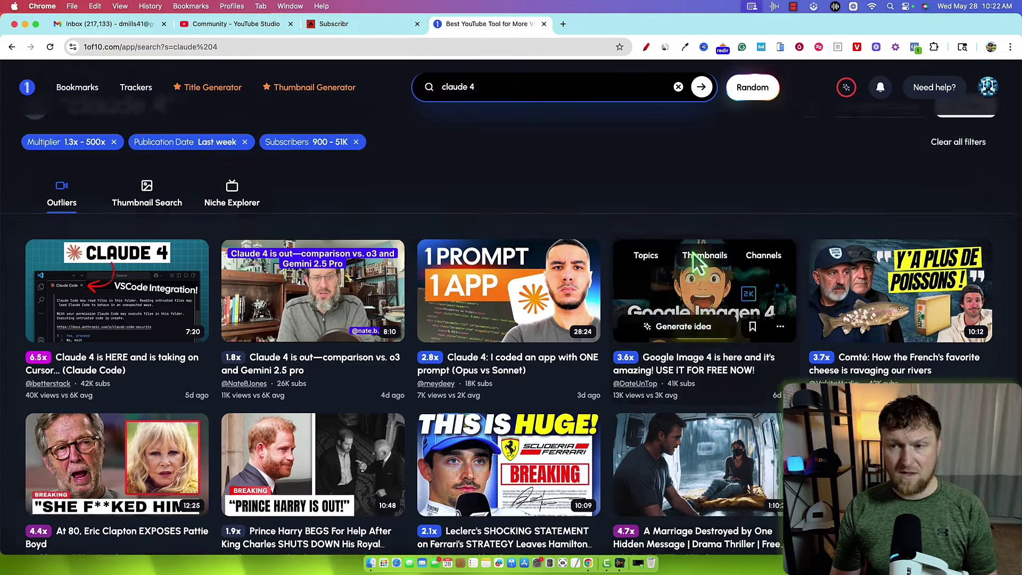
{"action": "scroll", "coordinate": [700, 261], "scroll_direction": "up", "scroll_amount": 2}
Step: Set the subscribers filter to 900–53K and the publication date to last month, and apply both to the claude 4 search
{"action": "left_click", "coordinate": [966, 150]}
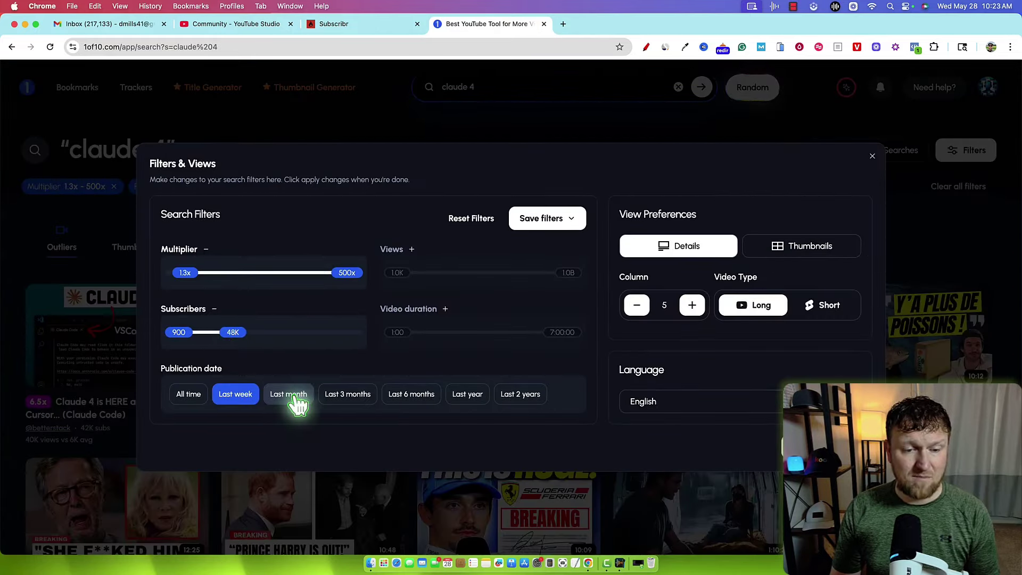
{"action": "left_click_drag", "start_coordinate": [241, 334], "coordinate": [230, 340]}
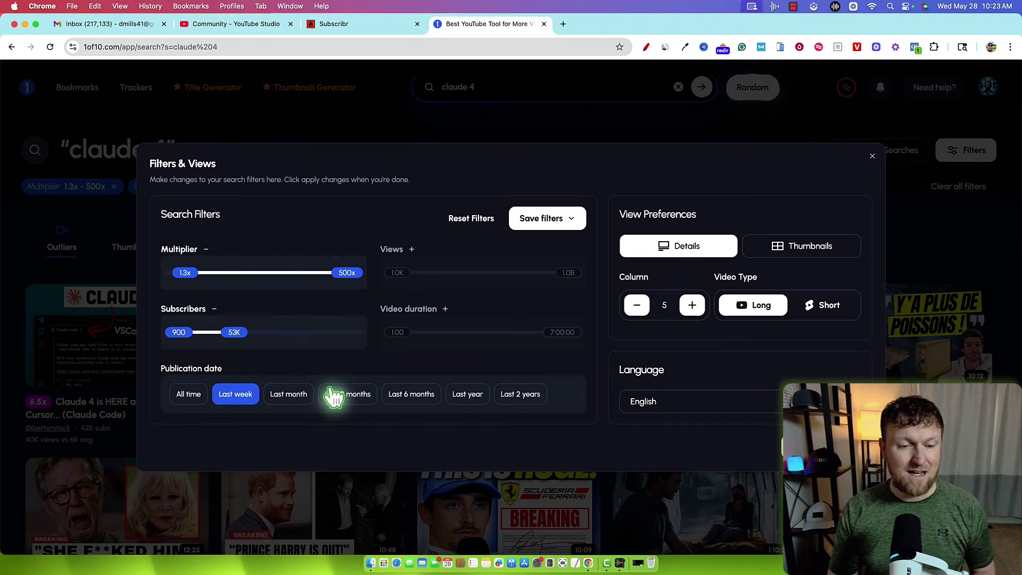
{"action": "left_click", "coordinate": [301, 395]}
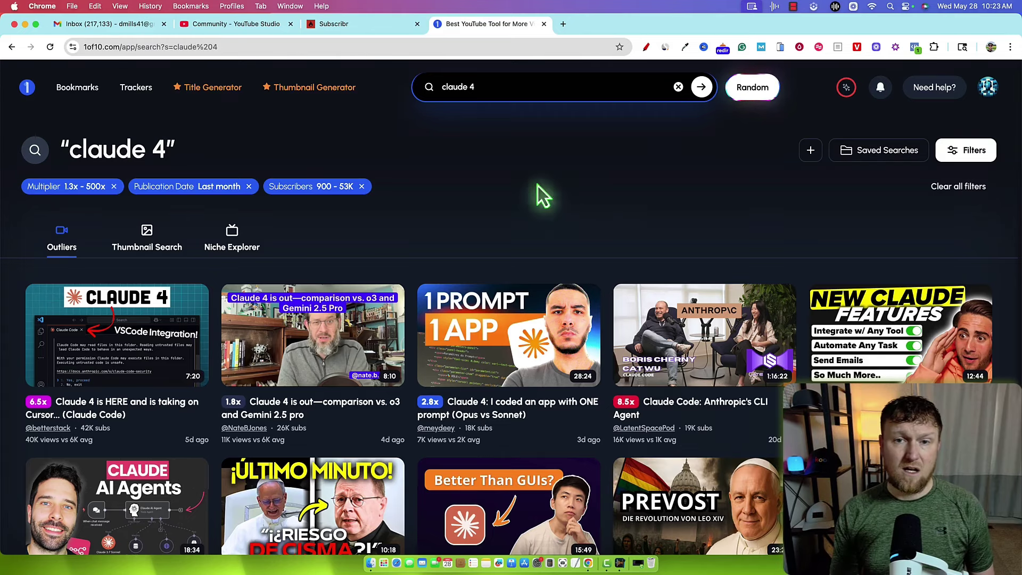
Step: Replace the search term with "google gemini" and run the search with the same filters
{"action": "left_click", "coordinate": [523, 87]}
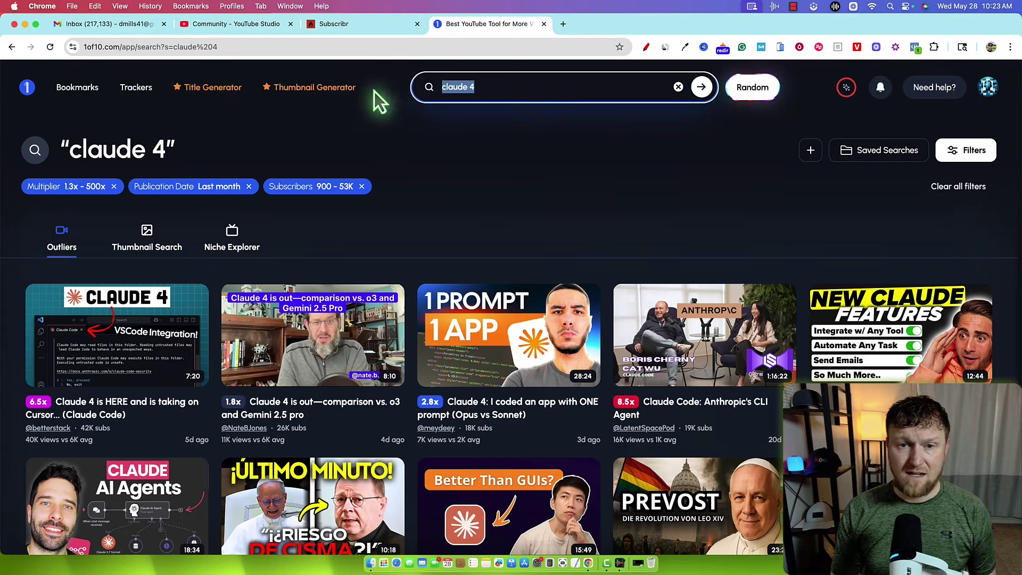
{"action": "type", "text": "google "}
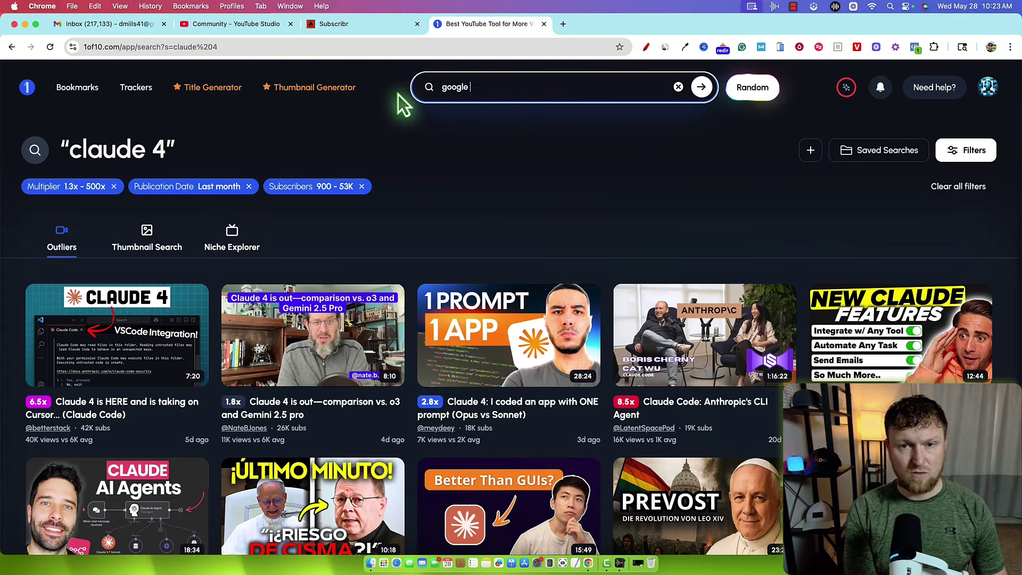
{"action": "type", "text": "gemini"}
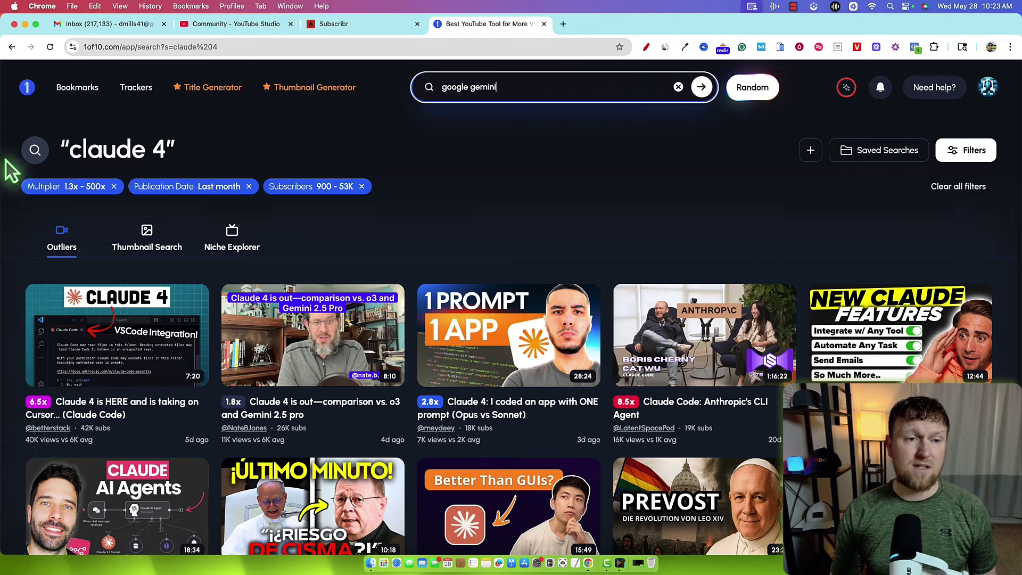
{"action": "left_click", "coordinate": [702, 87]}
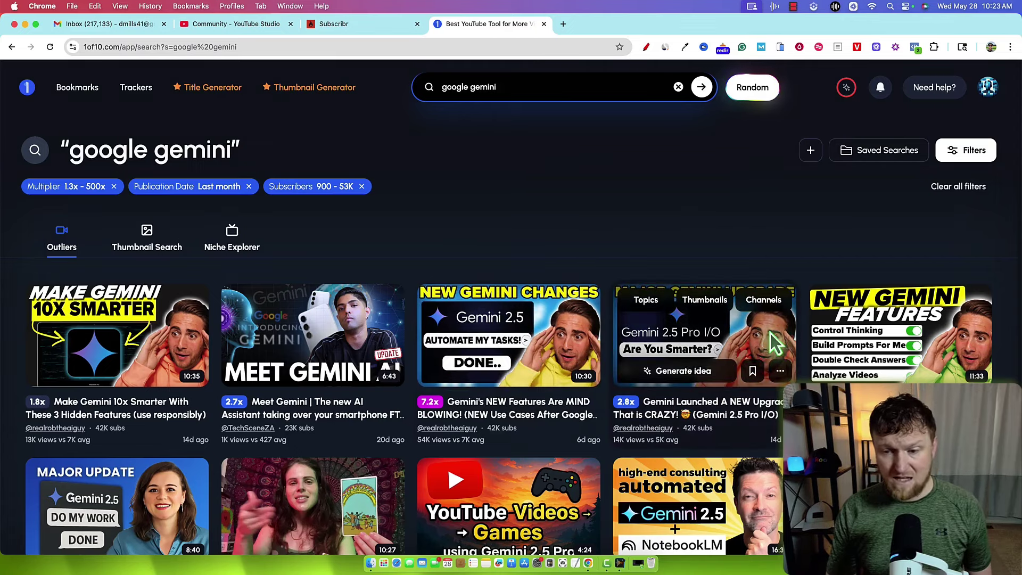
Step: Examine the Google Gemini outlier results for topic relevance, multipliers, subscriber counts and publication dates
{"action": "mouse_move", "coordinate": [267, 351]}
{"action": "scroll", "coordinate": [332, 423], "scroll_direction": "down", "scroll_amount": 2}
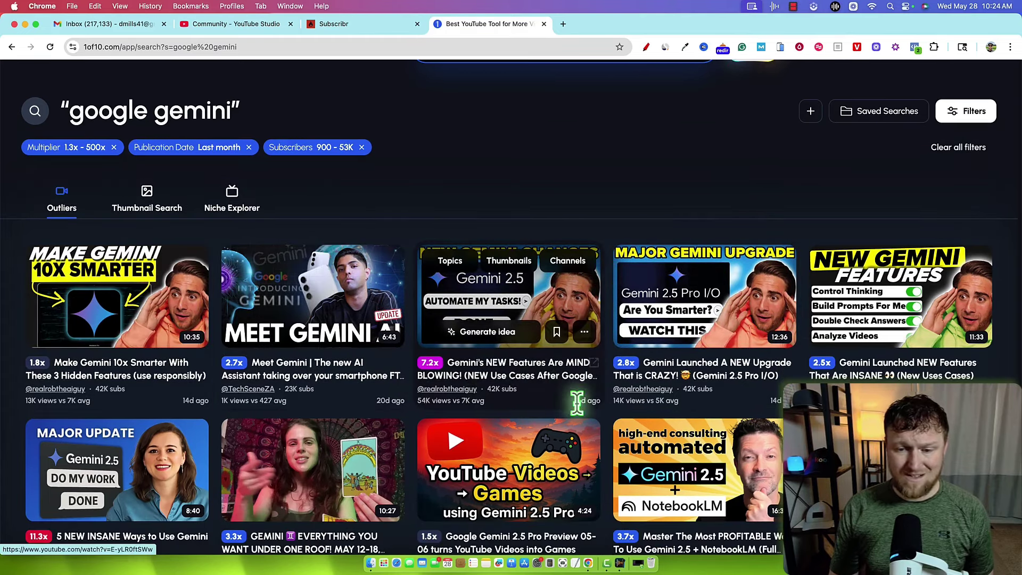
{"action": "mouse_move", "coordinate": [185, 470]}
{"action": "scroll", "coordinate": [190, 479], "scroll_direction": "down", "scroll_amount": 3}
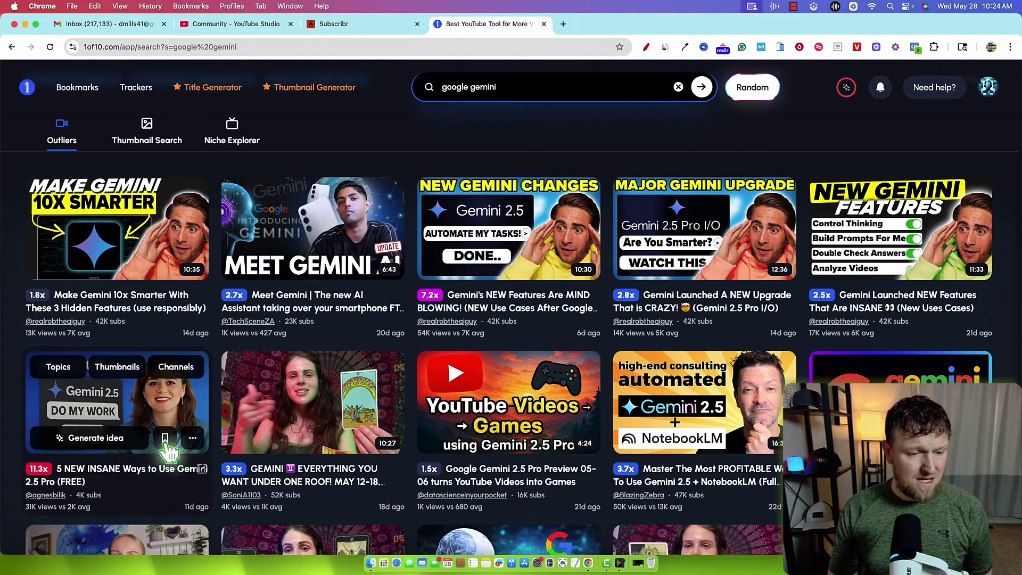
{"action": "scroll", "coordinate": [213, 384], "scroll_direction": "up", "scroll_amount": 3}
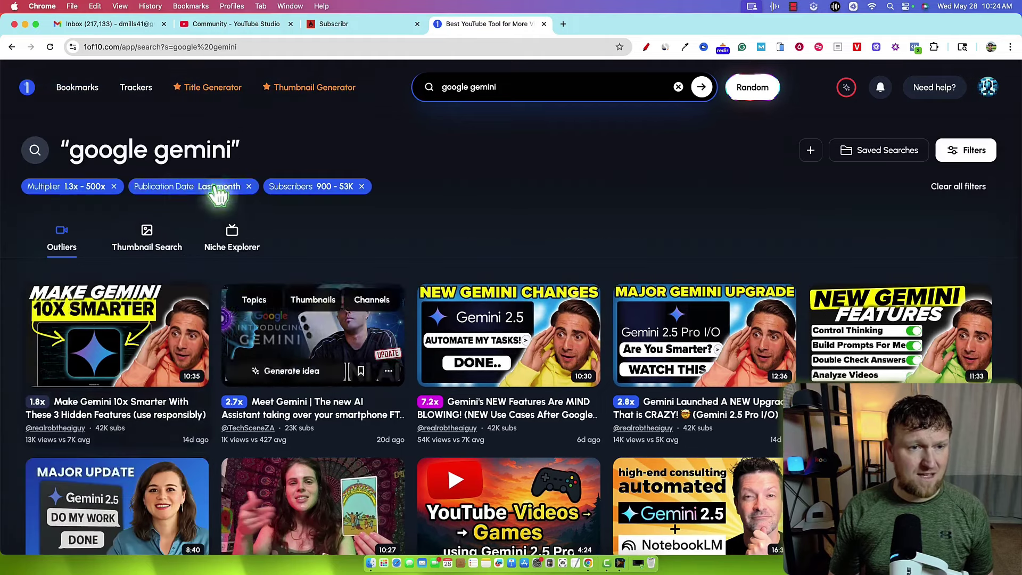
{"action": "scroll", "coordinate": [127, 468], "scroll_direction": "down", "scroll_amount": 3}
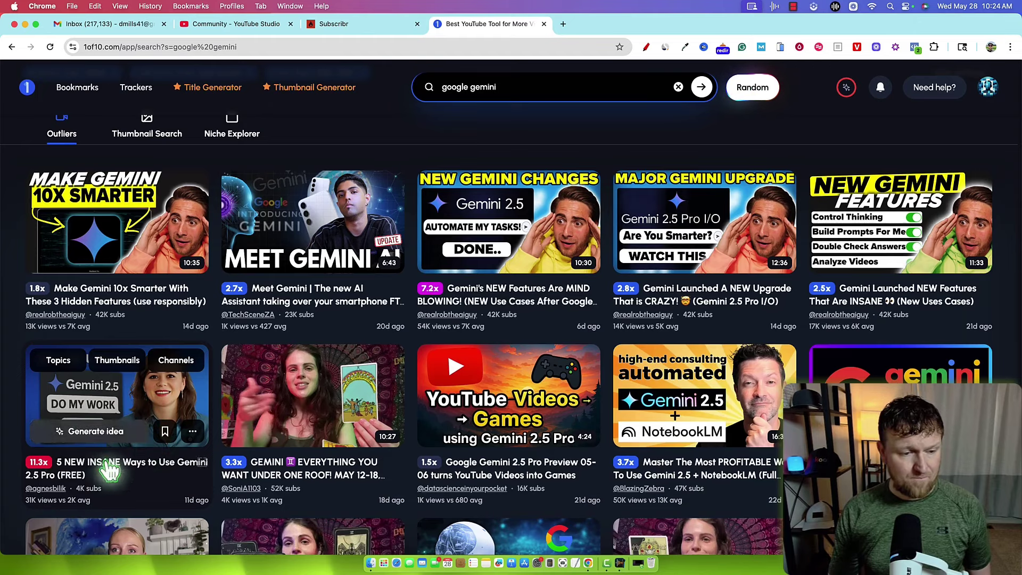
{"action": "mouse_move", "coordinate": [40, 469]}
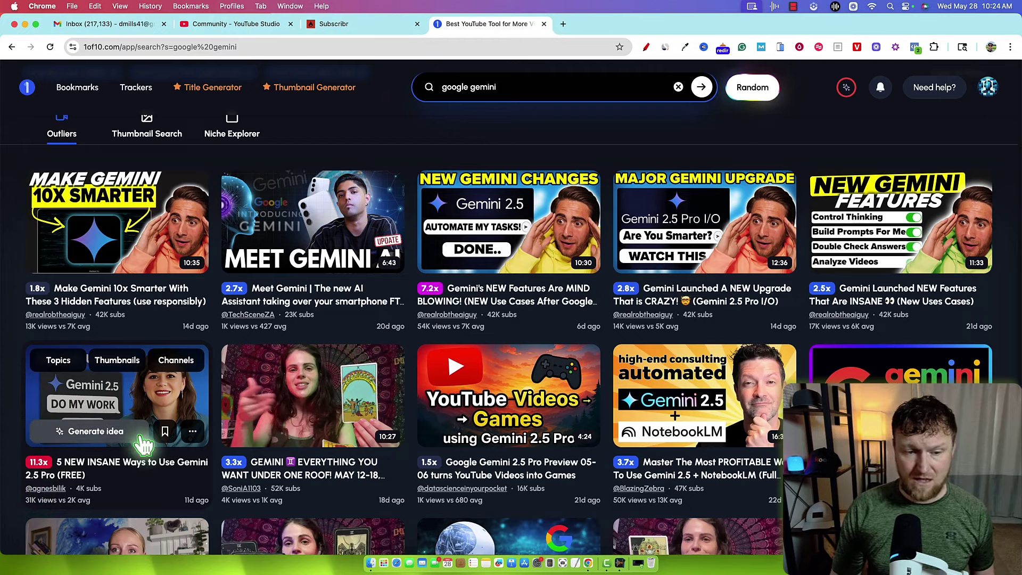
Step: Open the LearnWire bookmarks folder and generate ideas from the "5 NEW INSANE Ways to Use Gemini 2.5 Pro (FREE)" video
{"action": "scroll", "coordinate": [117, 266], "scroll_direction": "up", "scroll_amount": 2}
{"action": "left_click", "coordinate": [80, 90]}
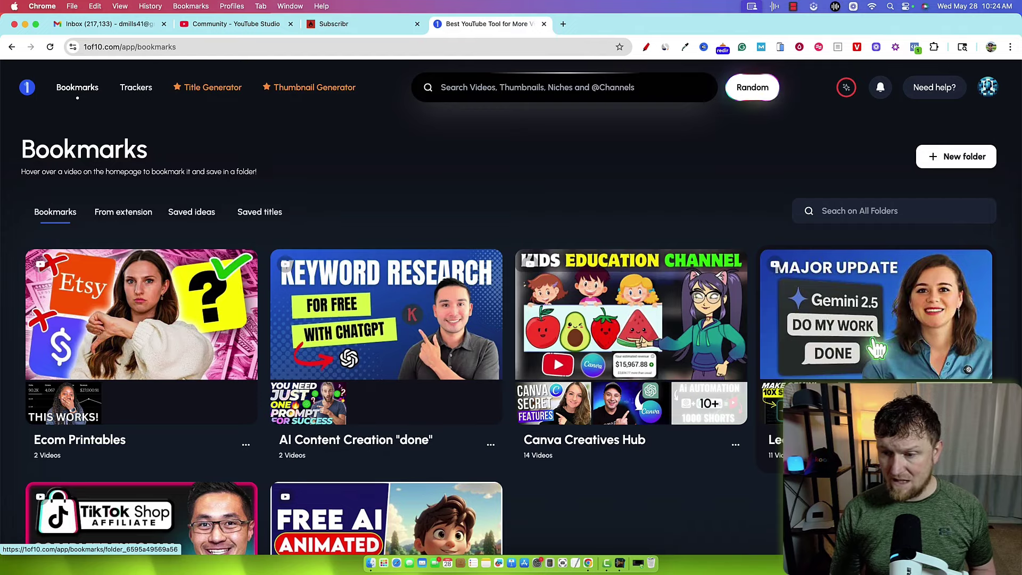
{"action": "left_click", "coordinate": [886, 326]}
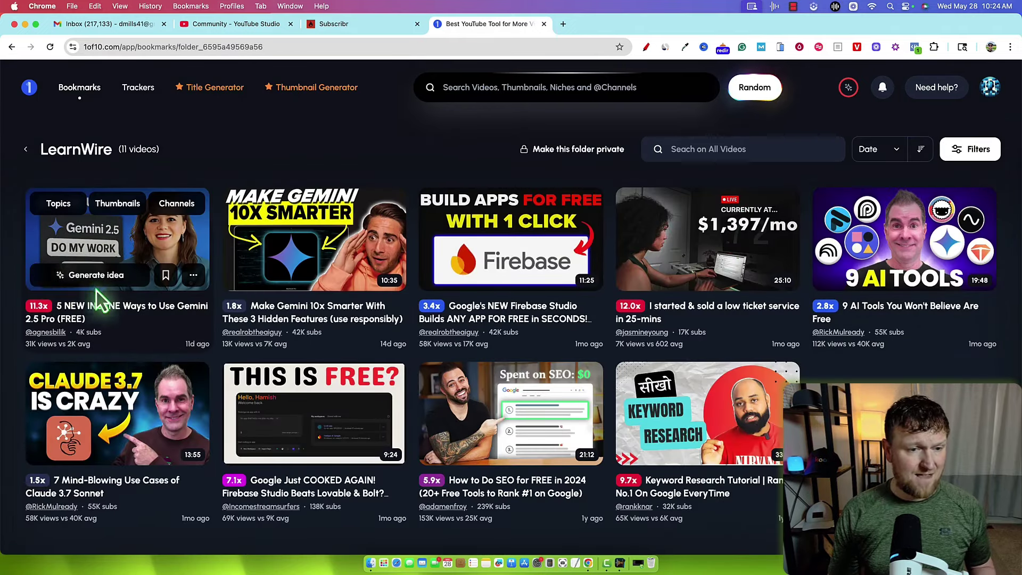
{"action": "left_click", "coordinate": [93, 282]}
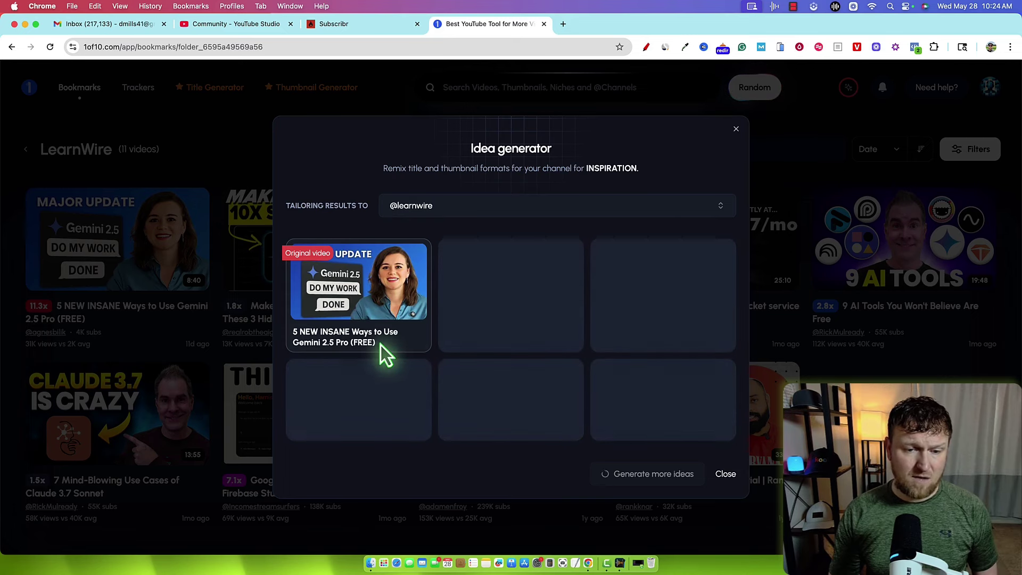
{"action": "left_click_drag", "start_coordinate": [382, 345], "coordinate": [293, 333]}
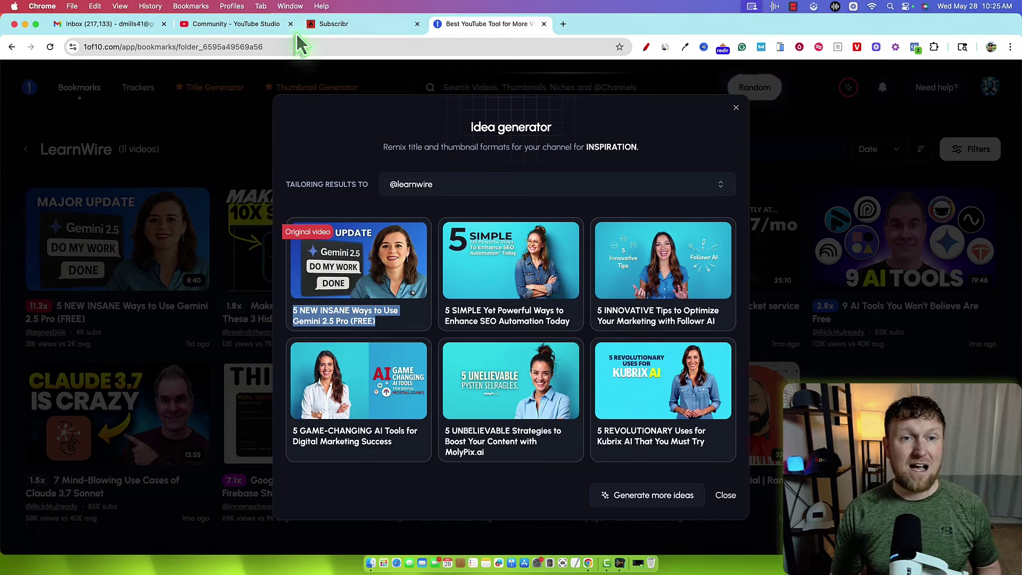
Step: Switch to YouTube Studio and check the channel dashboard for the latest video performance and top videos
{"action": "left_click", "coordinate": [241, 26]}
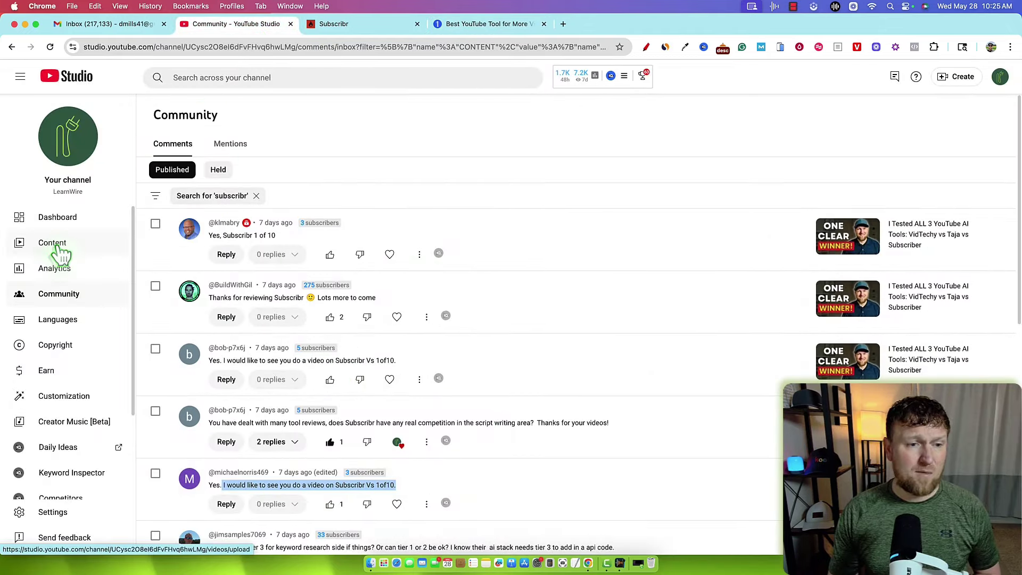
{"action": "left_click", "coordinate": [56, 218]}
{"action": "mouse_move", "coordinate": [337, 346]}
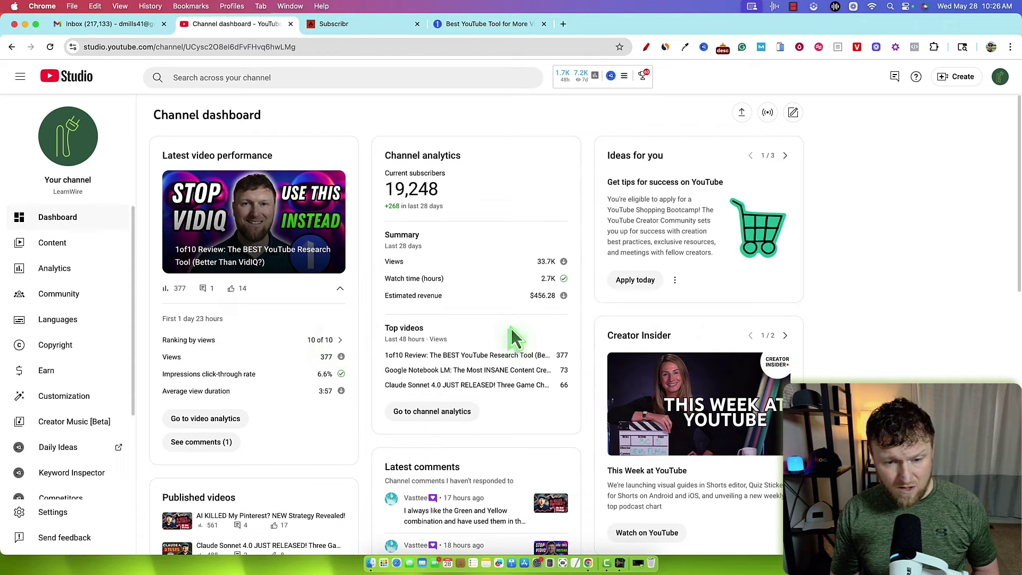
Step: Switch back to 1of10, compare the generated video titles, including the MolyPix.ai and Kubrix AI ones, and close the idea generator
{"action": "left_click", "coordinate": [484, 26]}
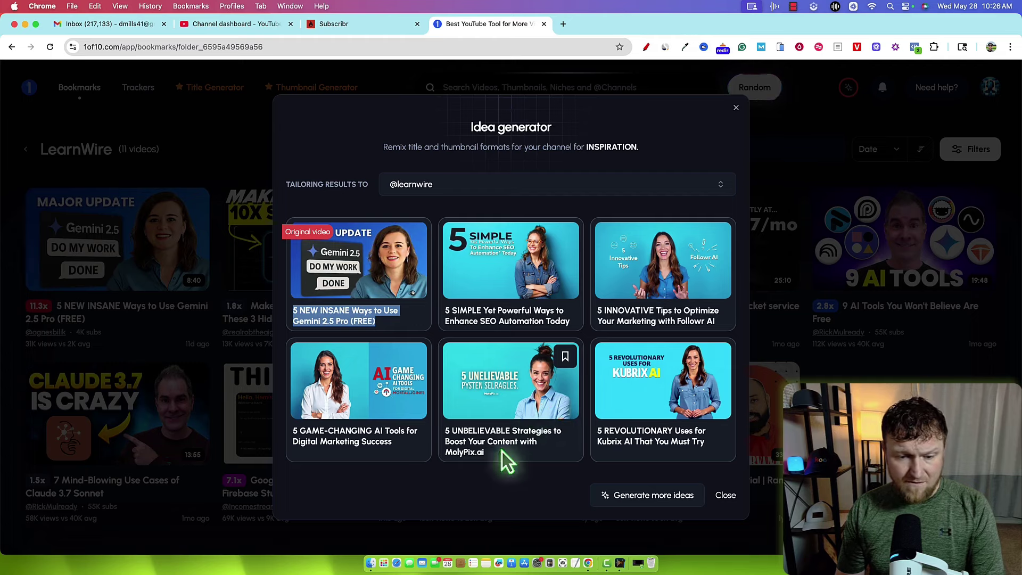
{"action": "left_click_drag", "start_coordinate": [502, 456], "coordinate": [292, 429]}
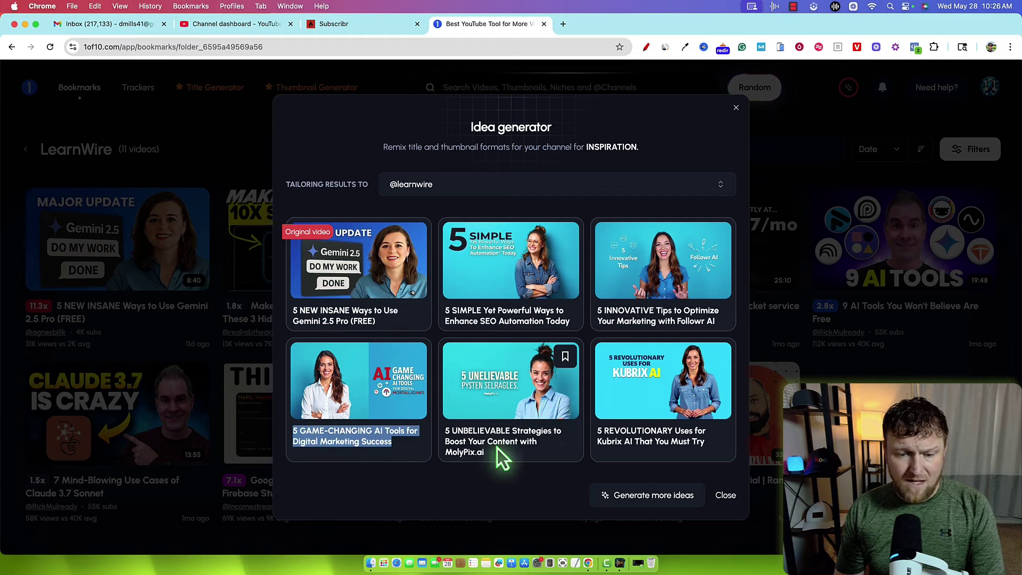
{"action": "left_click_drag", "start_coordinate": [495, 452], "coordinate": [445, 429]}
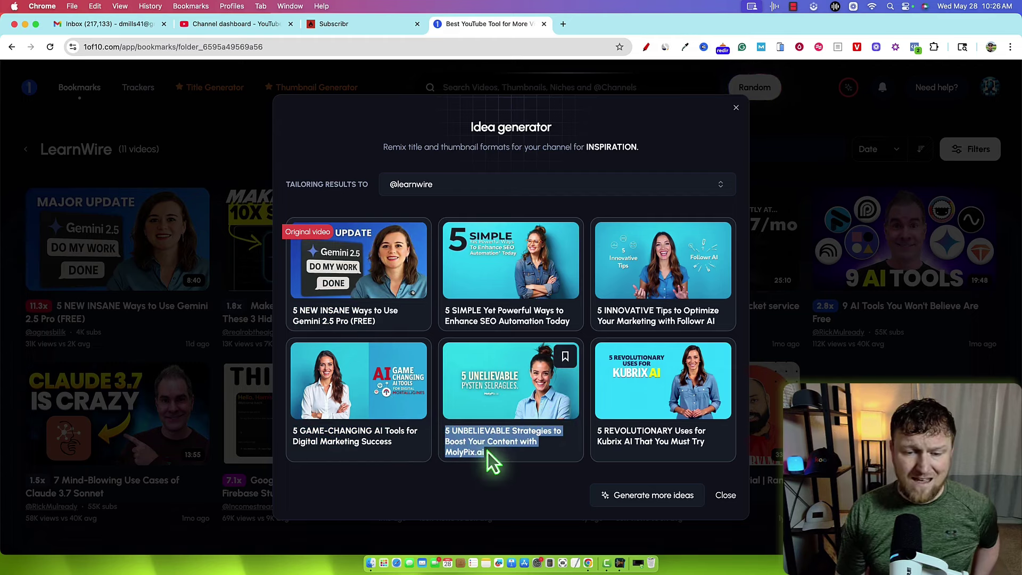
{"action": "left_click_drag", "start_coordinate": [487, 452], "coordinate": [443, 452]}
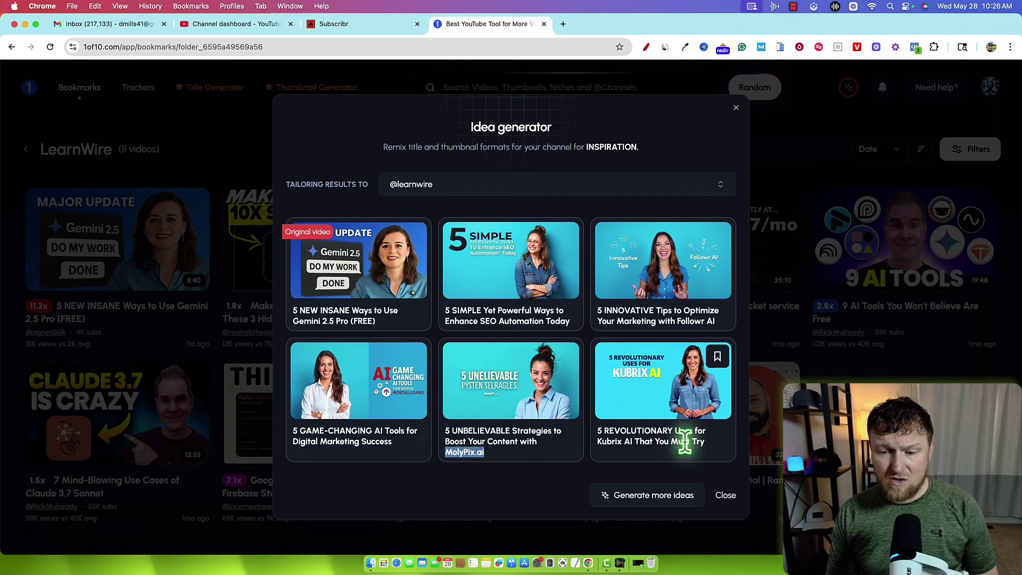
{"action": "left_click_drag", "start_coordinate": [634, 441], "coordinate": [561, 445]}
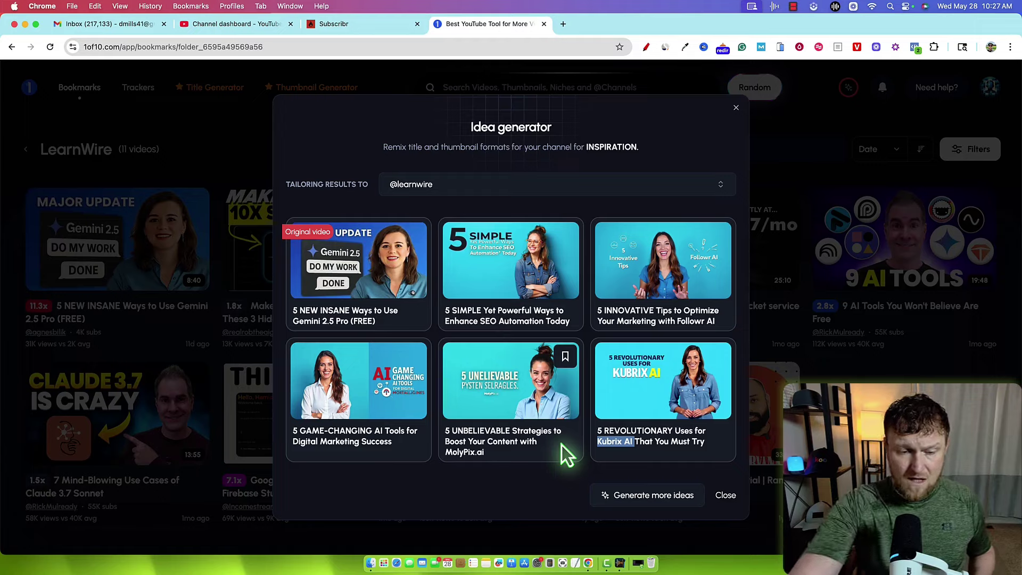
{"action": "left_click", "coordinate": [738, 110]}
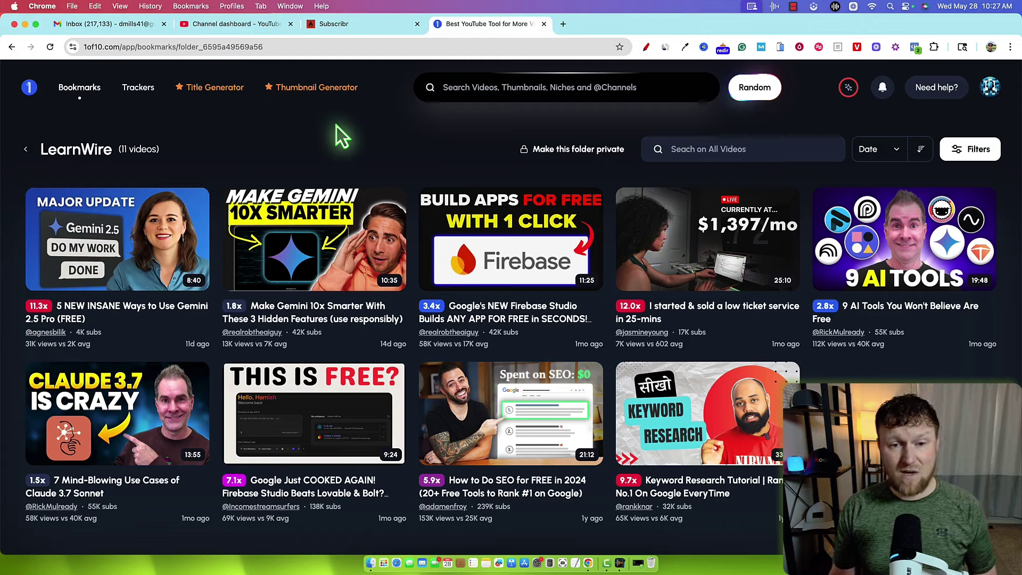
Step: View the outliers related to the channel, and look over the LearnWire tracker folder's similar channels and videos
{"action": "mouse_move", "coordinate": [560, 278]}
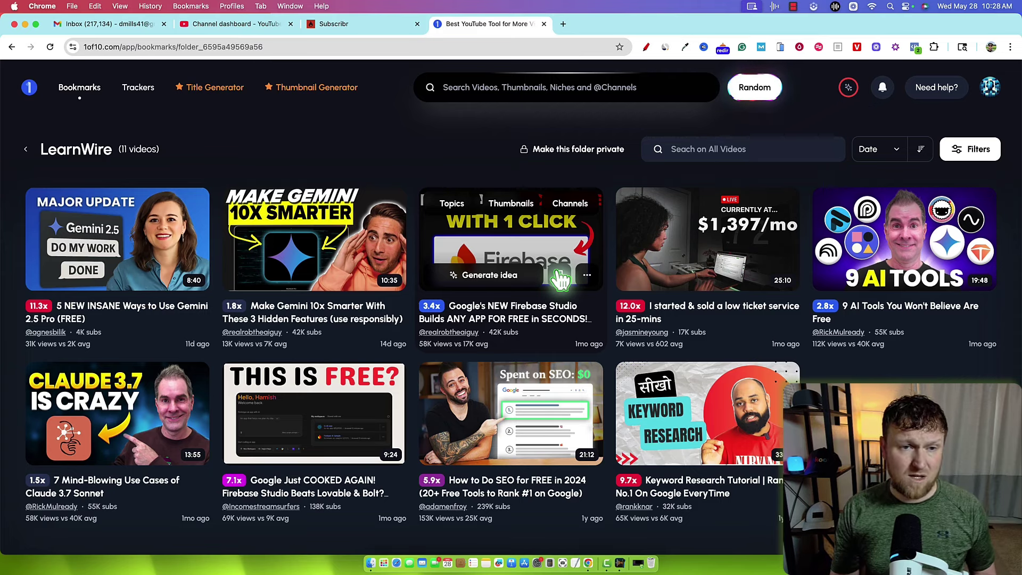
{"action": "left_click", "coordinate": [47, 107]}
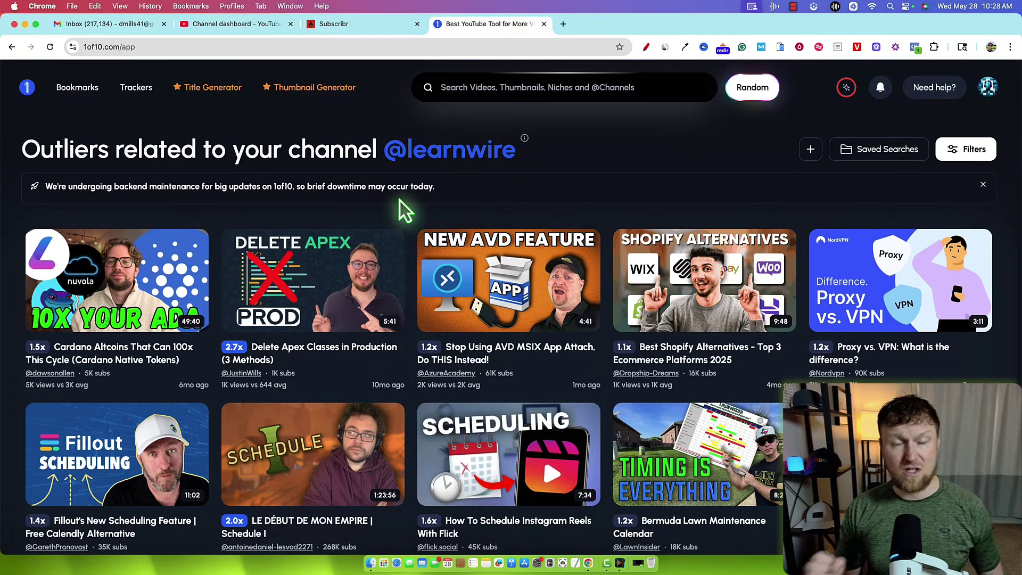
{"action": "left_click", "coordinate": [137, 87]}
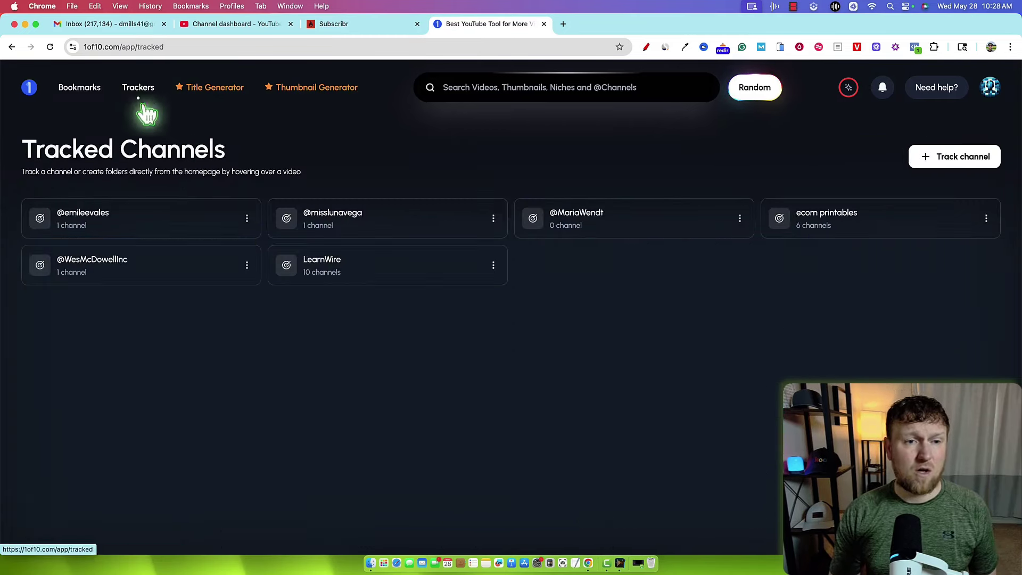
{"action": "left_click", "coordinate": [314, 278]}
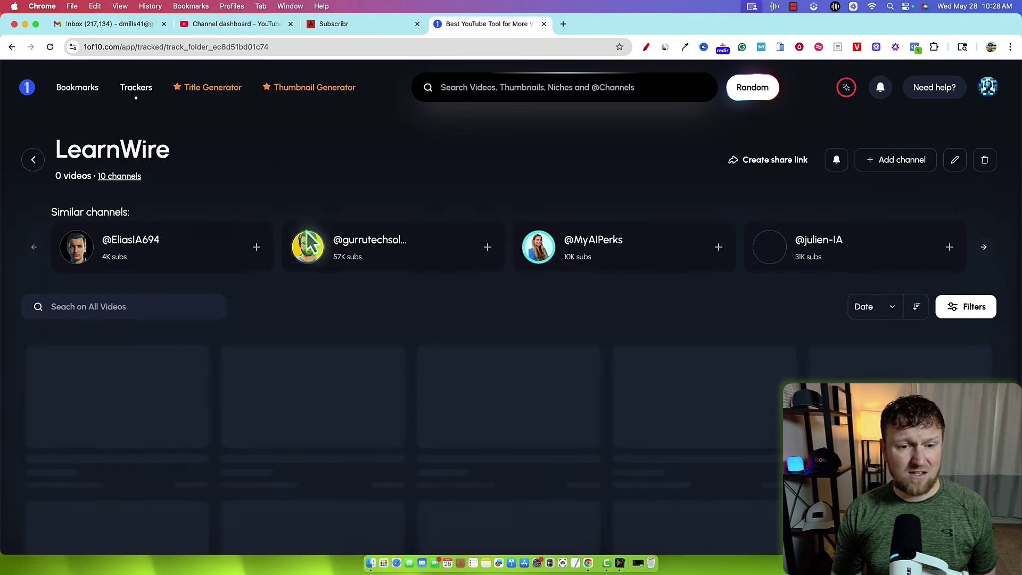
{"action": "scroll", "coordinate": [532, 394], "scroll_direction": "down", "scroll_amount": 3}
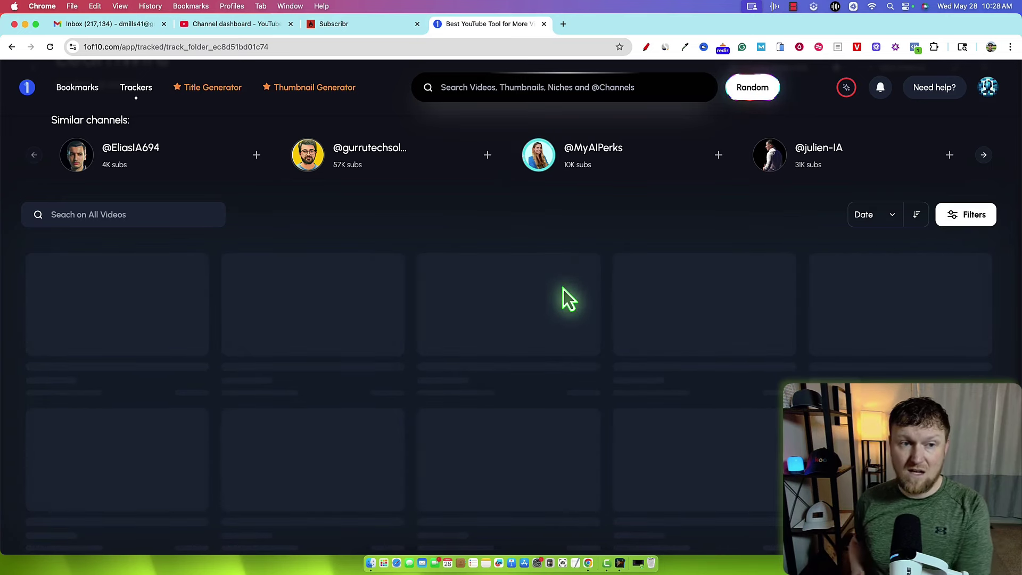
{"action": "scroll", "coordinate": [563, 289], "scroll_direction": "up", "scroll_amount": 2}
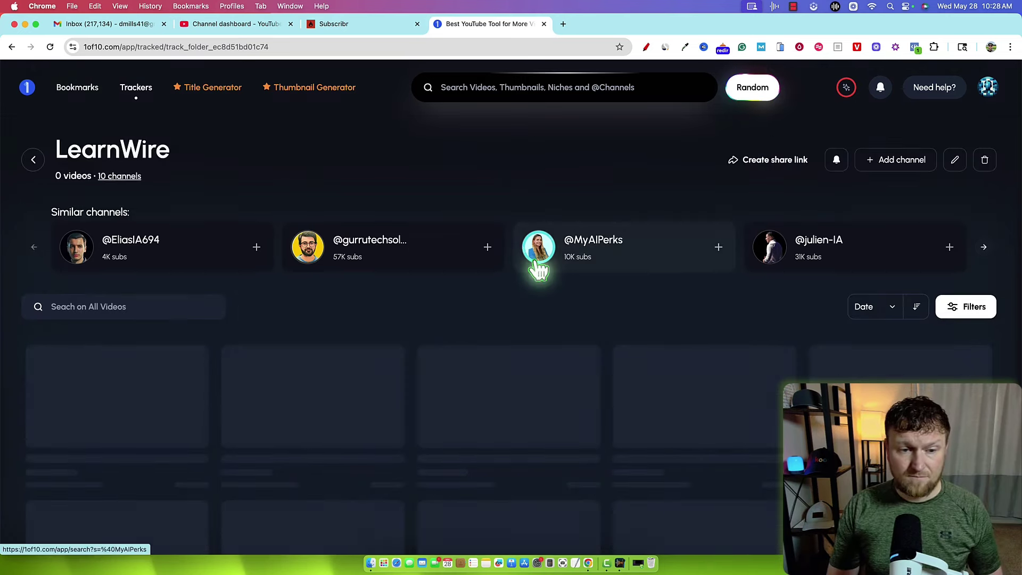
{"action": "left_click", "coordinate": [538, 289]}
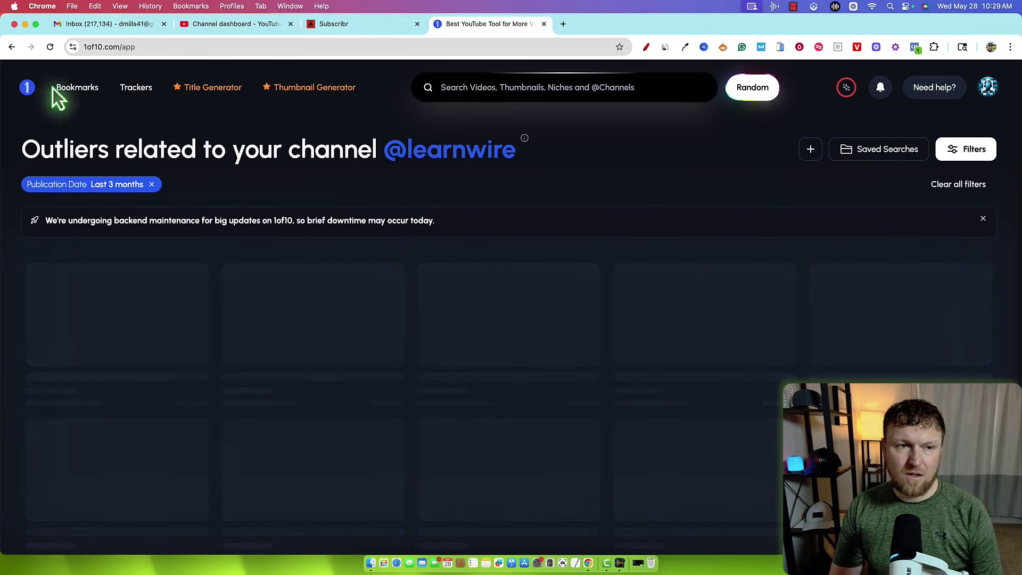
Step: Switch to Subscribr and review the newest "claude 4 videos" results for relevance, views and outlier scores
{"action": "left_click", "coordinate": [366, 24]}
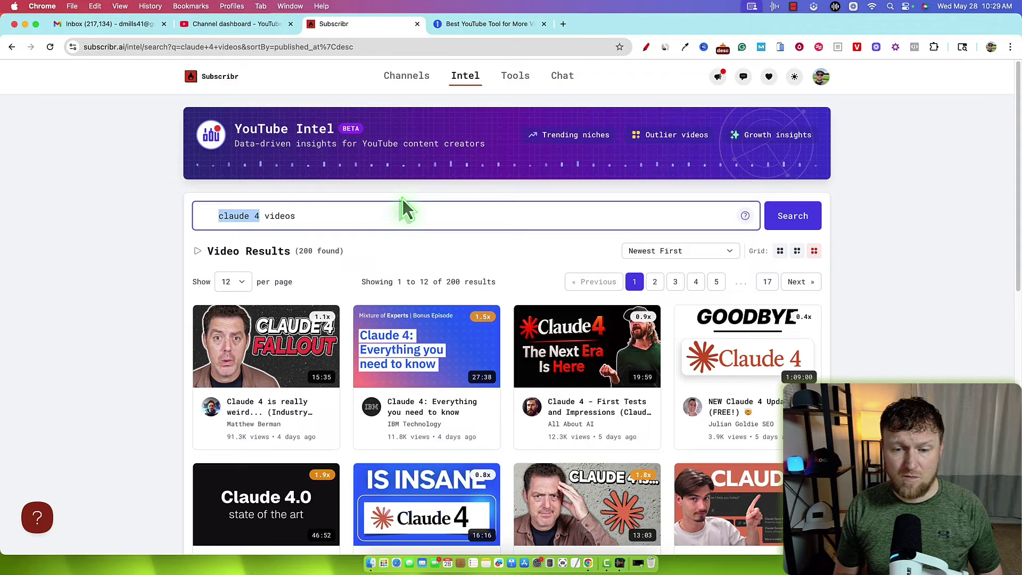
{"action": "scroll", "coordinate": [433, 417], "scroll_direction": "down", "scroll_amount": 2}
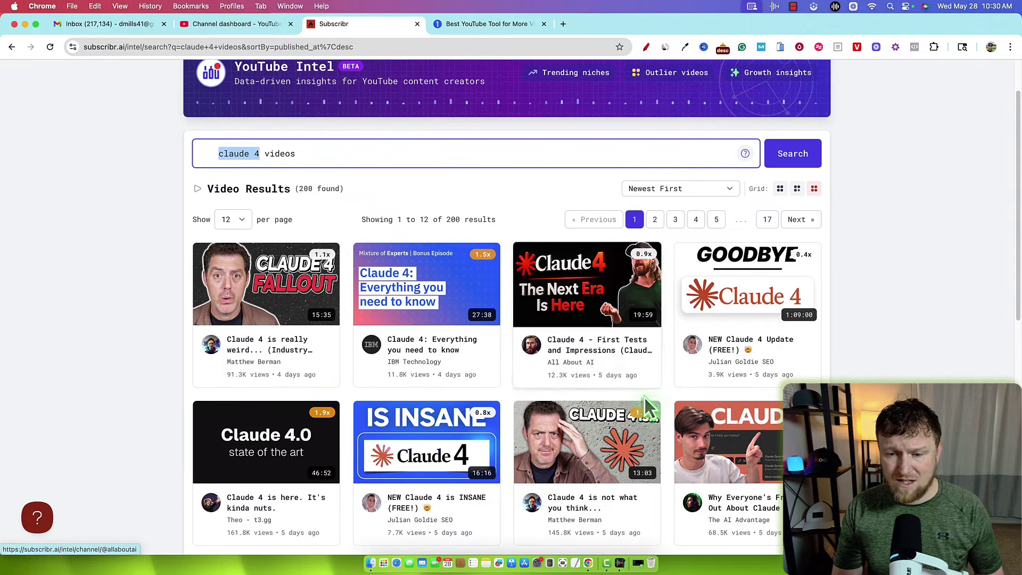
{"action": "scroll", "coordinate": [646, 408], "scroll_direction": "down", "scroll_amount": 1}
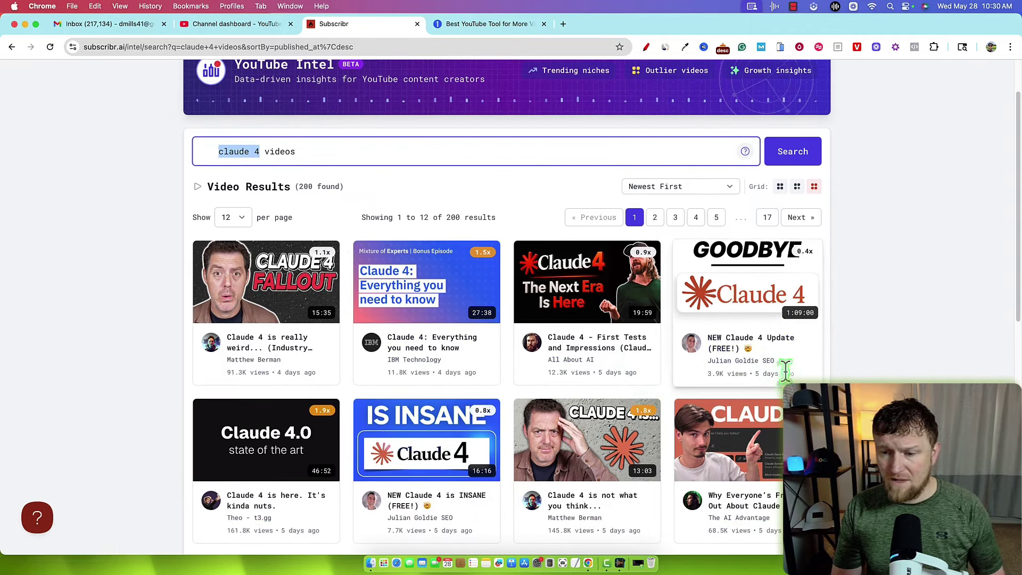
{"action": "scroll", "coordinate": [687, 357], "scroll_direction": "down", "scroll_amount": 2}
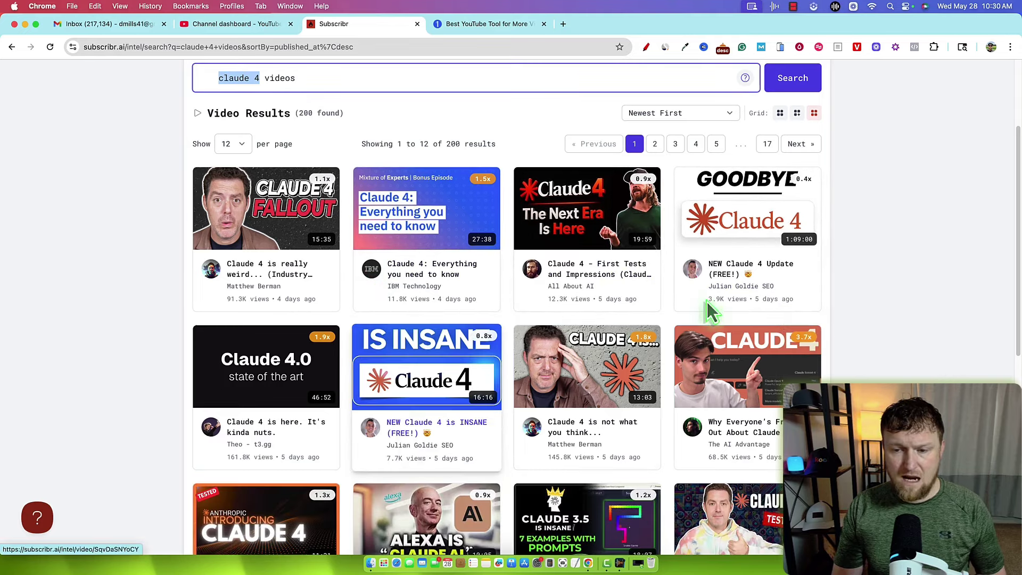
Step: Open the Intel page of "Why Everyone's Freaking Out About Claude 4 (With Examples)" and review its statistics, summary and channel details
{"action": "left_click", "coordinate": [744, 446]}
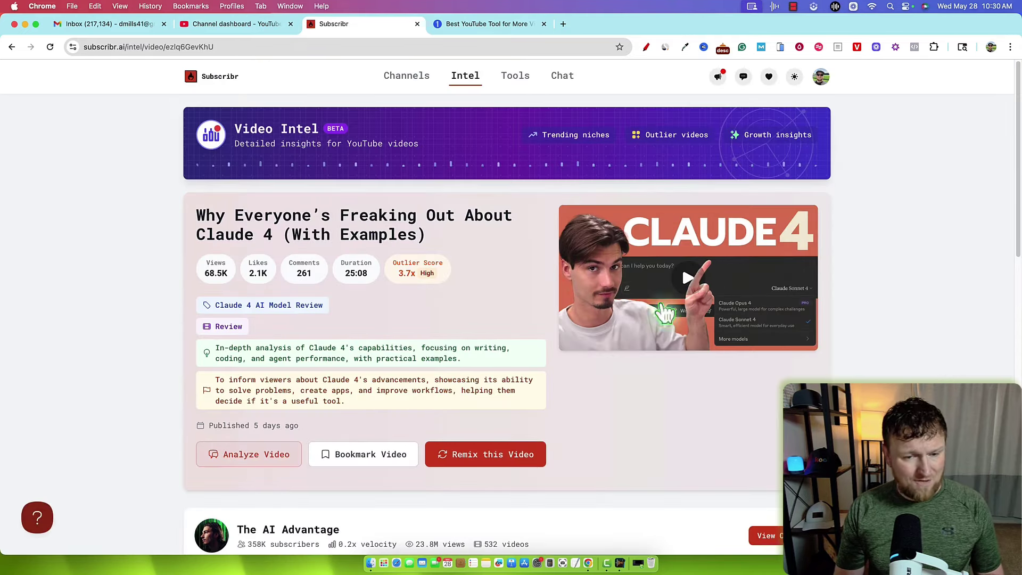
{"action": "scroll", "coordinate": [643, 445], "scroll_direction": "down", "scroll_amount": 2}
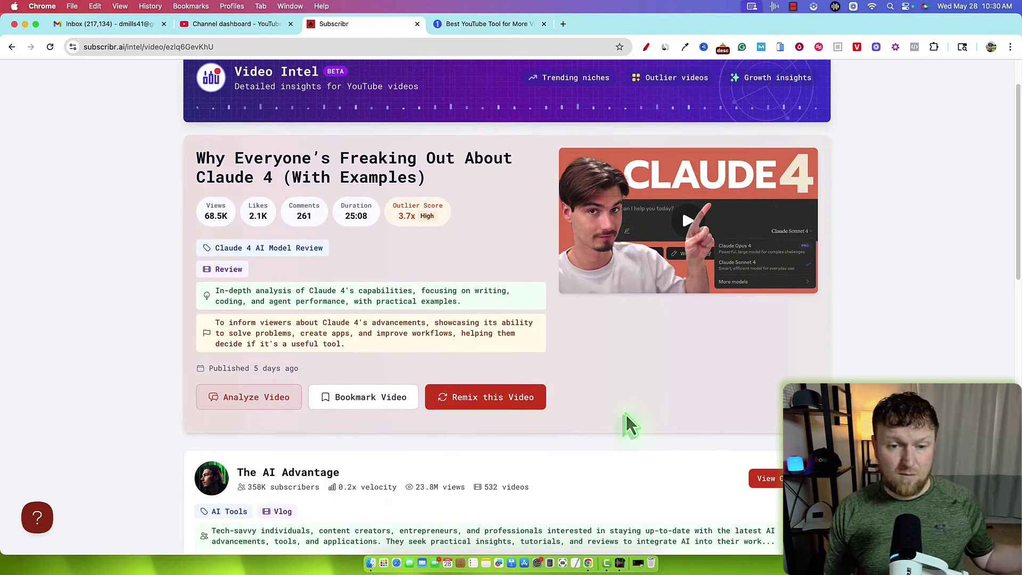
{"action": "scroll", "coordinate": [627, 425], "scroll_direction": "down", "scroll_amount": 2}
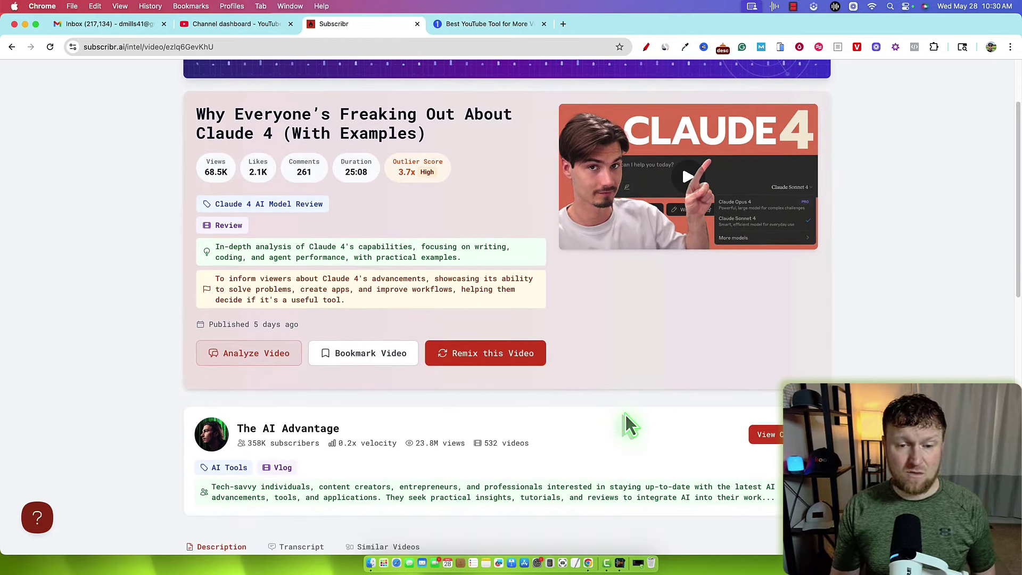
{"action": "scroll", "coordinate": [627, 425], "scroll_direction": "down", "scroll_amount": 1}
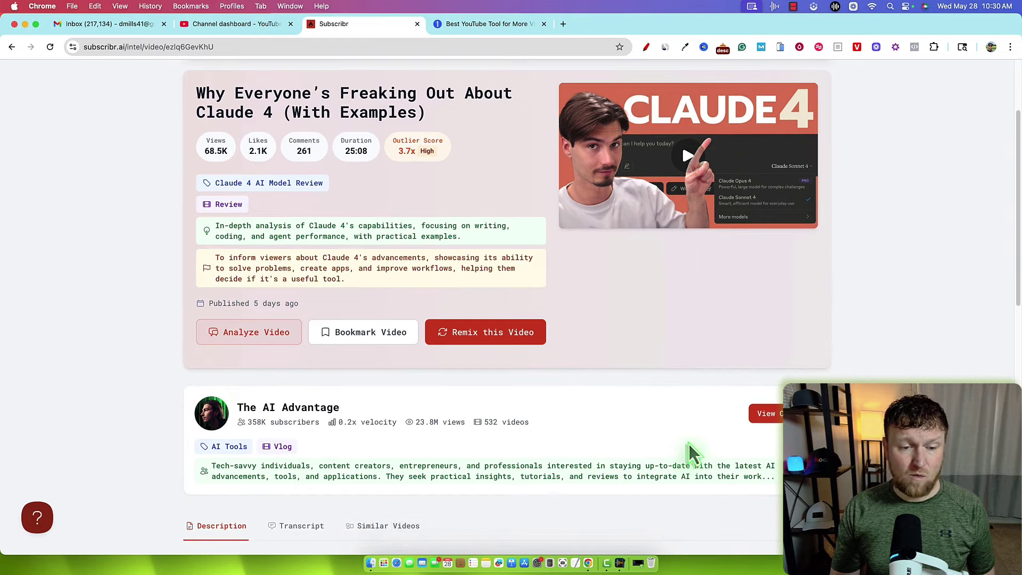
{"action": "scroll", "coordinate": [682, 447], "scroll_direction": "down", "scroll_amount": 1}
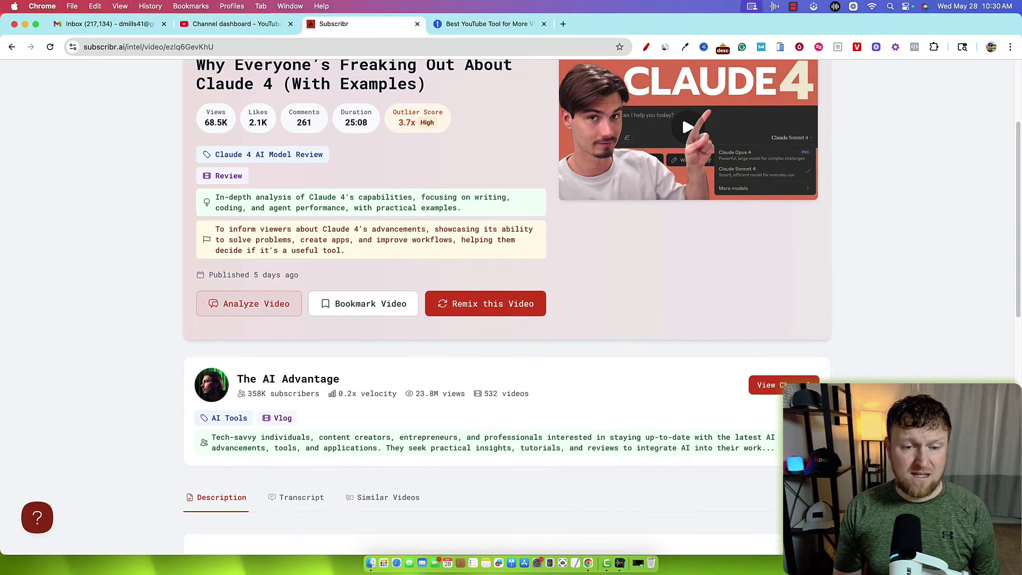
Step: Analyze the video in Ideation Chat with the prefilled prompt asking what's great and what could be improved, and read the breakdown
{"action": "left_click", "coordinate": [271, 310]}
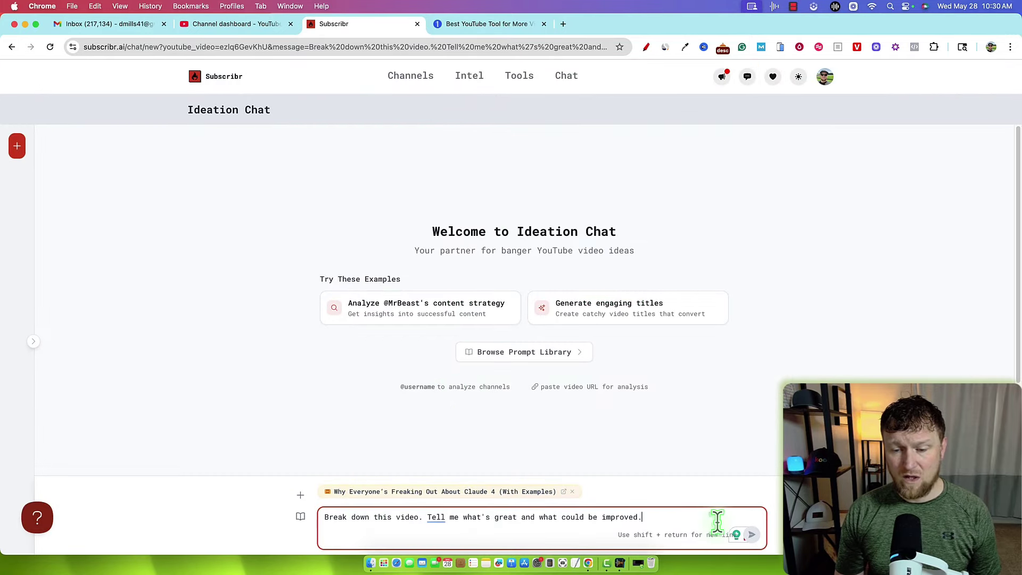
{"action": "left_click", "coordinate": [752, 534]}
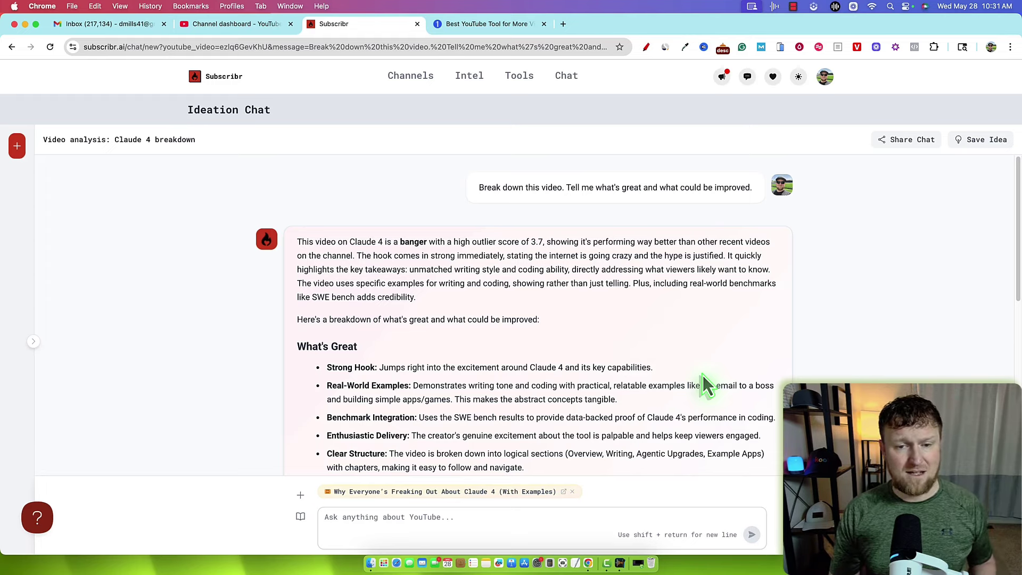
{"action": "scroll", "coordinate": [405, 361], "scroll_direction": "down", "scroll_amount": 1}
{"action": "scroll", "coordinate": [405, 361], "scroll_direction": "down", "scroll_amount": 4}
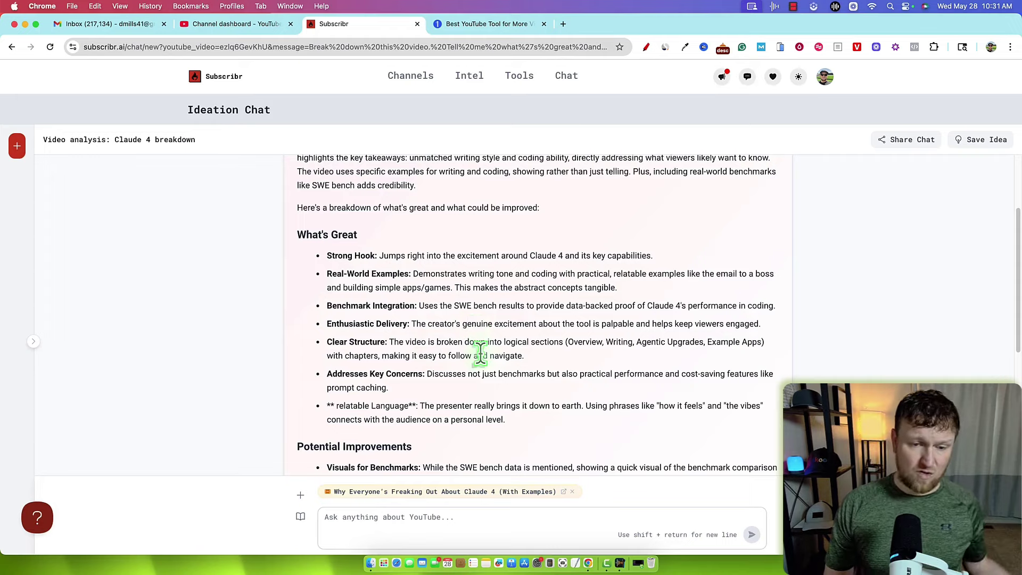
{"action": "scroll", "coordinate": [445, 370], "scroll_direction": "down", "scroll_amount": 5}
{"action": "scroll", "coordinate": [445, 370], "scroll_direction": "down", "scroll_amount": 3}
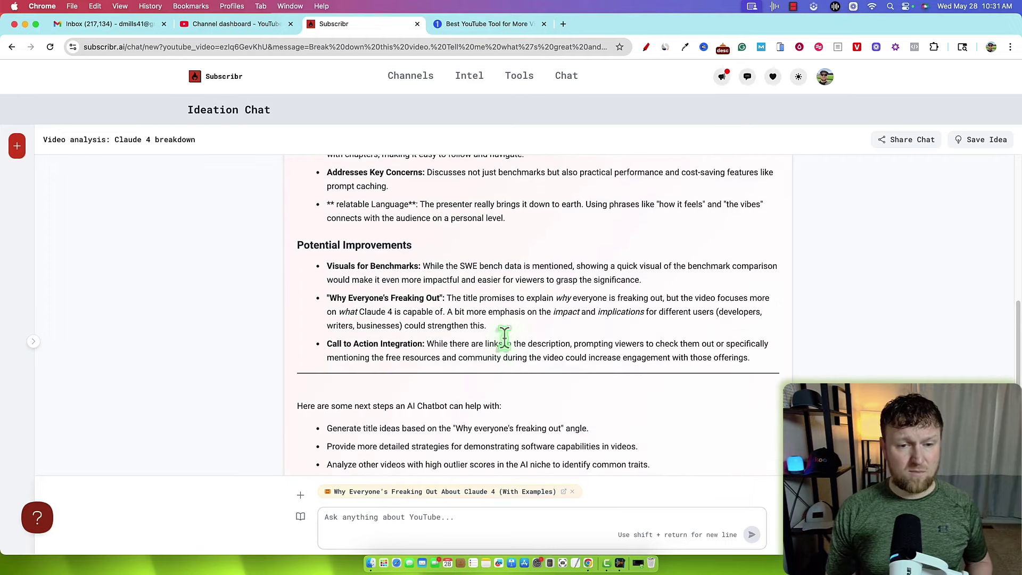
Step: Examine the potential improvements in the breakdown, especially the "Why Everyone's Freaking Out" point, and the suggested follow-up tasks
{"action": "left_click_drag", "start_coordinate": [314, 246], "coordinate": [773, 358]}
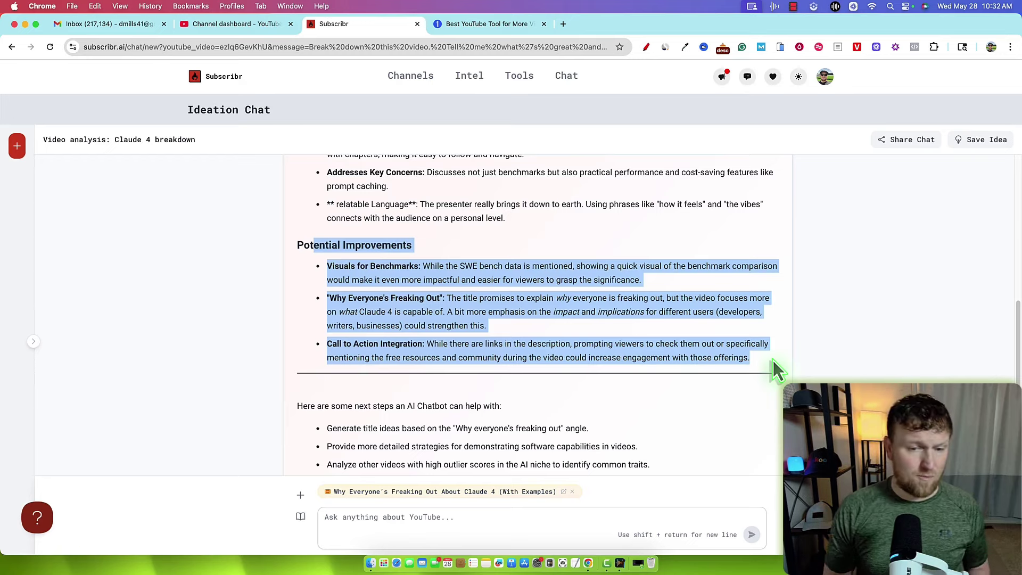
{"action": "left_click", "coordinate": [557, 297]}
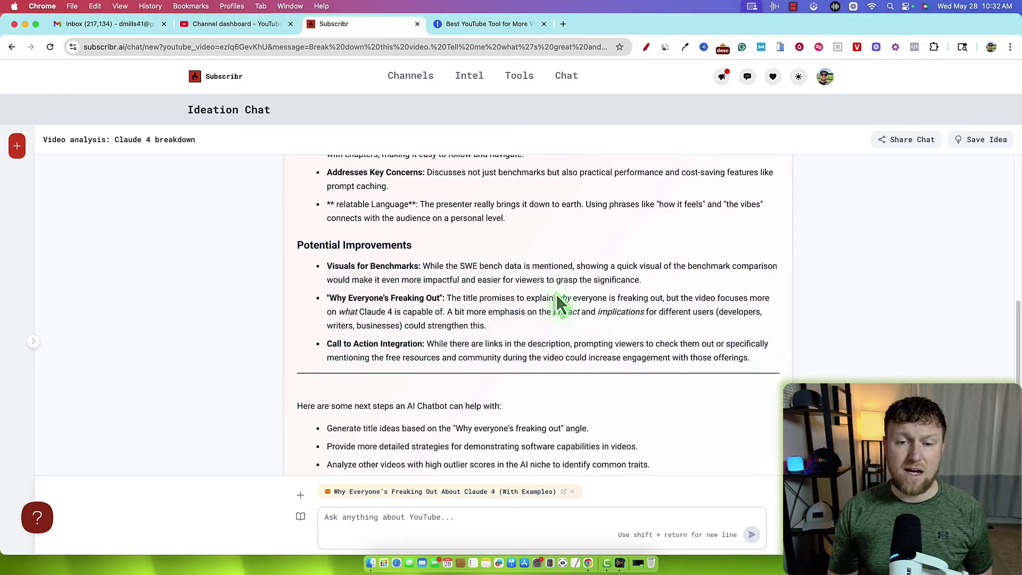
{"action": "left_click_drag", "start_coordinate": [533, 327], "coordinate": [311, 293]}
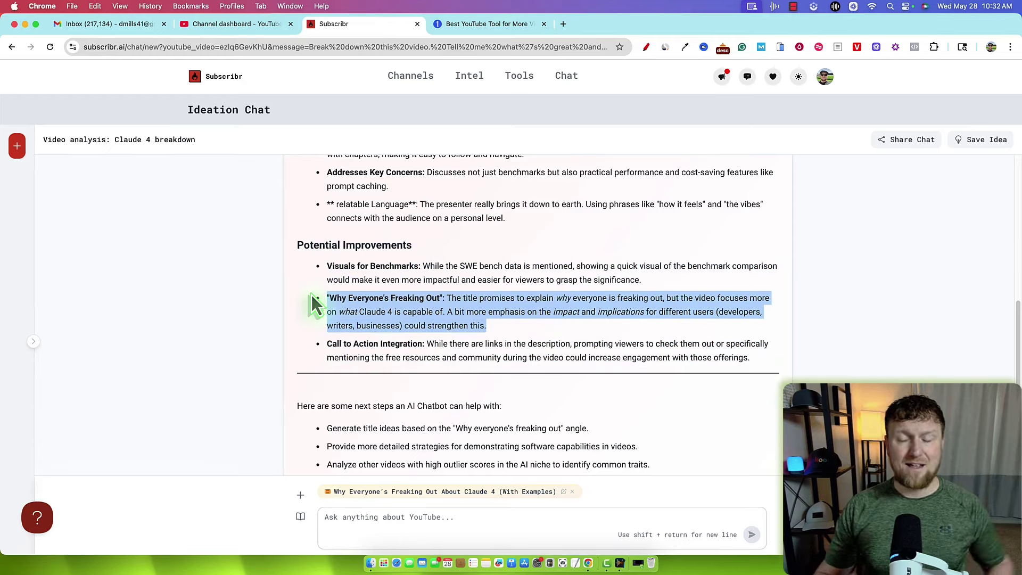
{"action": "left_click_drag", "start_coordinate": [580, 358], "coordinate": [349, 388]}
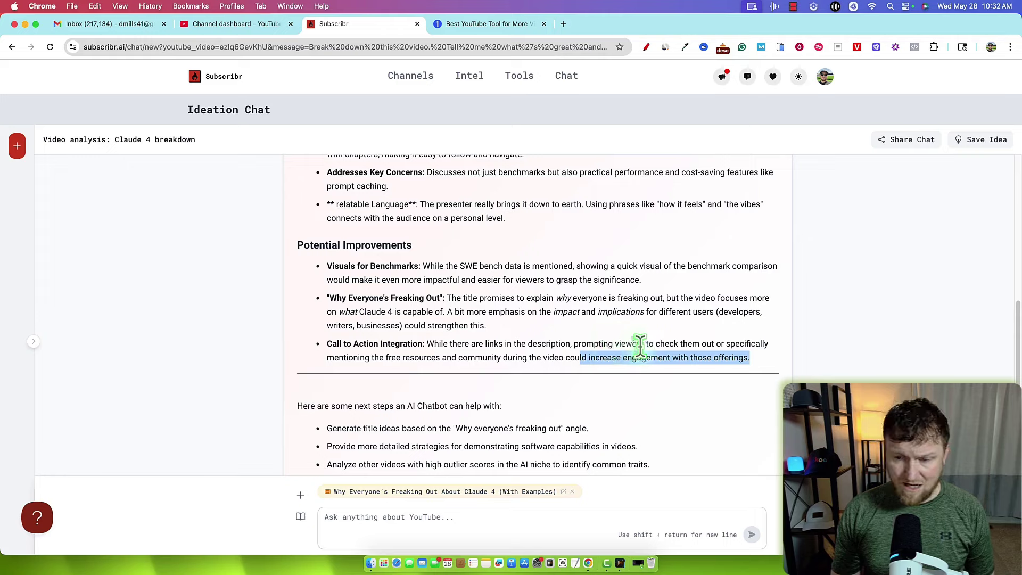
{"action": "left_click", "coordinate": [527, 357]}
{"action": "scroll", "coordinate": [417, 399], "scroll_direction": "down", "scroll_amount": 2}
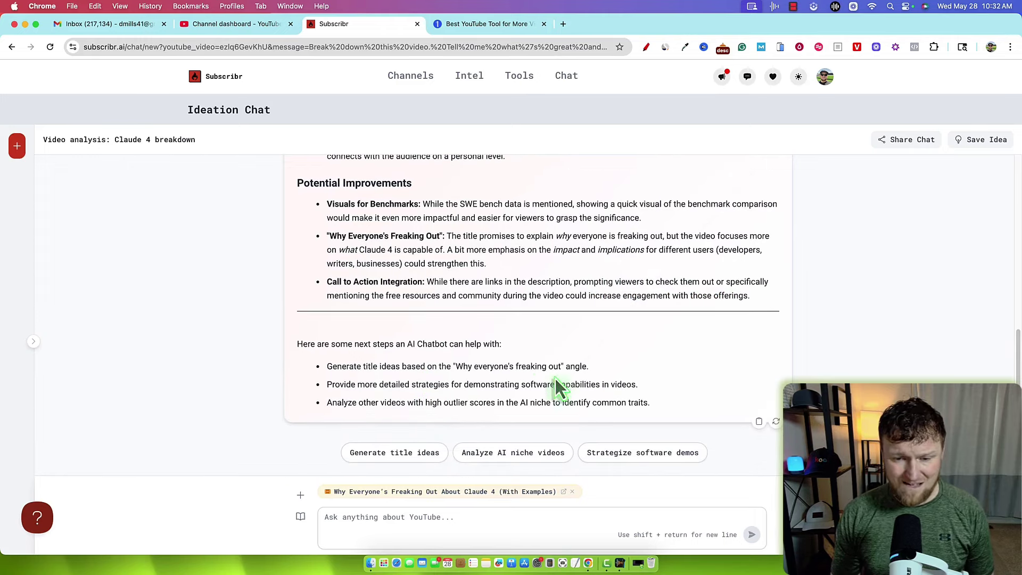
{"action": "left_click_drag", "start_coordinate": [350, 384], "coordinate": [621, 384]}
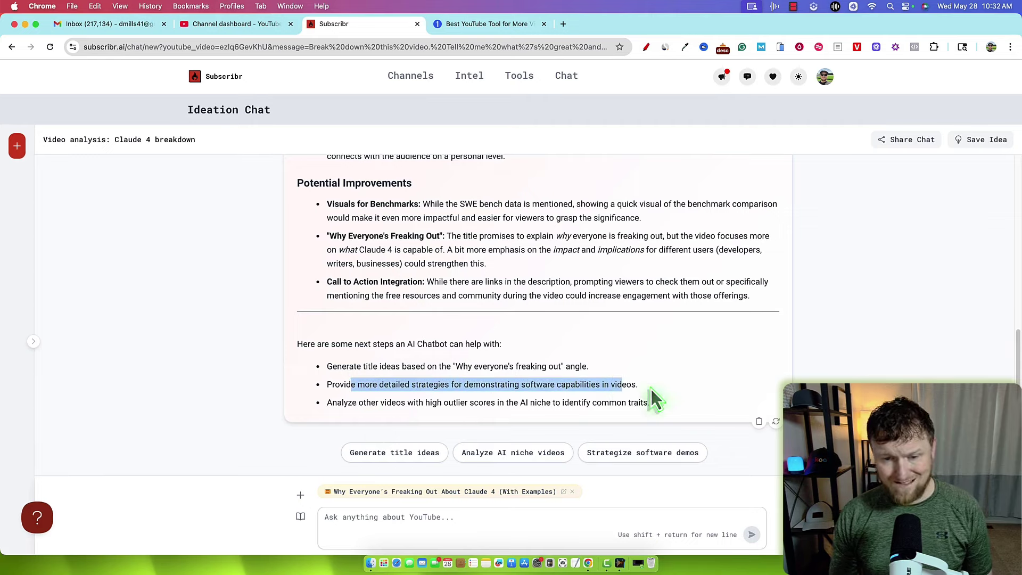
{"action": "left_click_drag", "start_coordinate": [376, 405], "coordinate": [631, 403]}
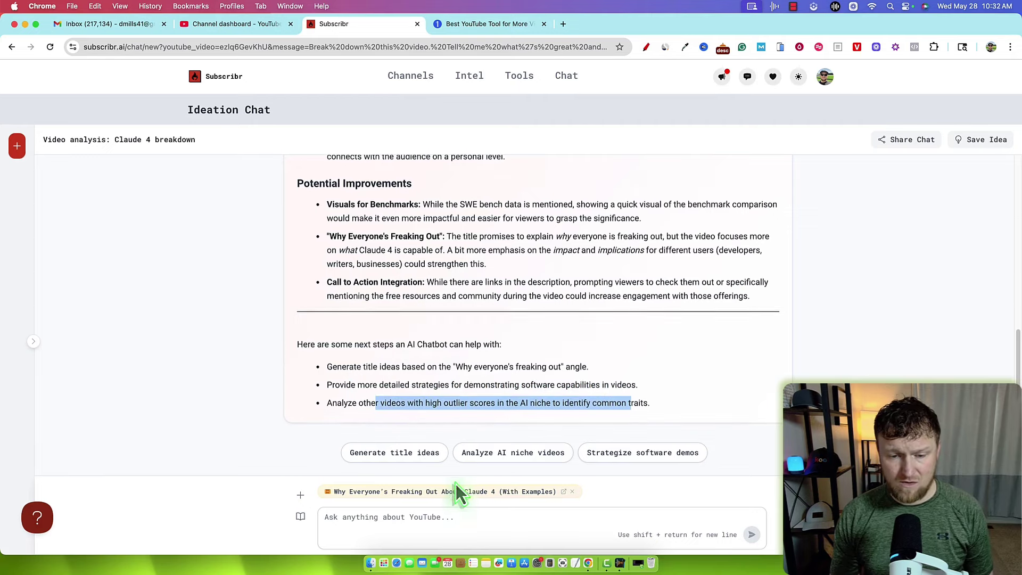
Step: Have the chat generate title ideas for the Claude 4 video and look over the suggested titles
{"action": "left_click", "coordinate": [403, 464]}
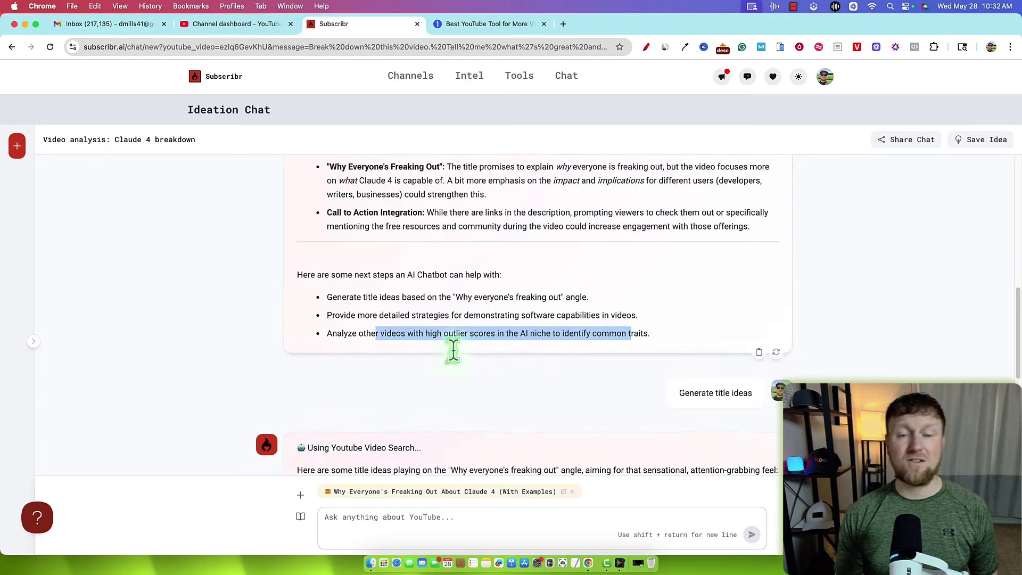
{"action": "scroll", "coordinate": [451, 347], "scroll_direction": "down", "scroll_amount": 3}
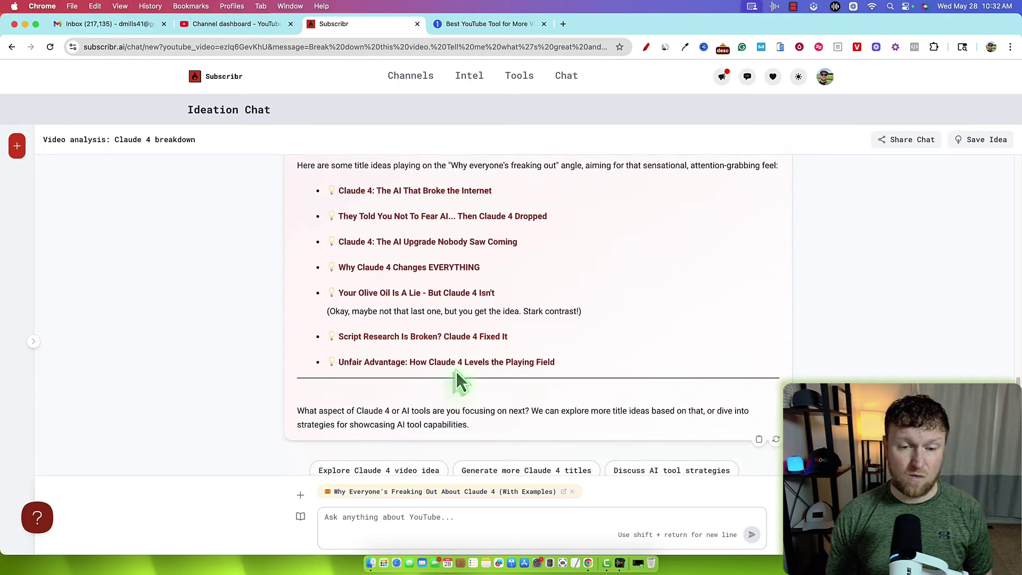
{"action": "scroll", "coordinate": [465, 366], "scroll_direction": "up", "scroll_amount": 2}
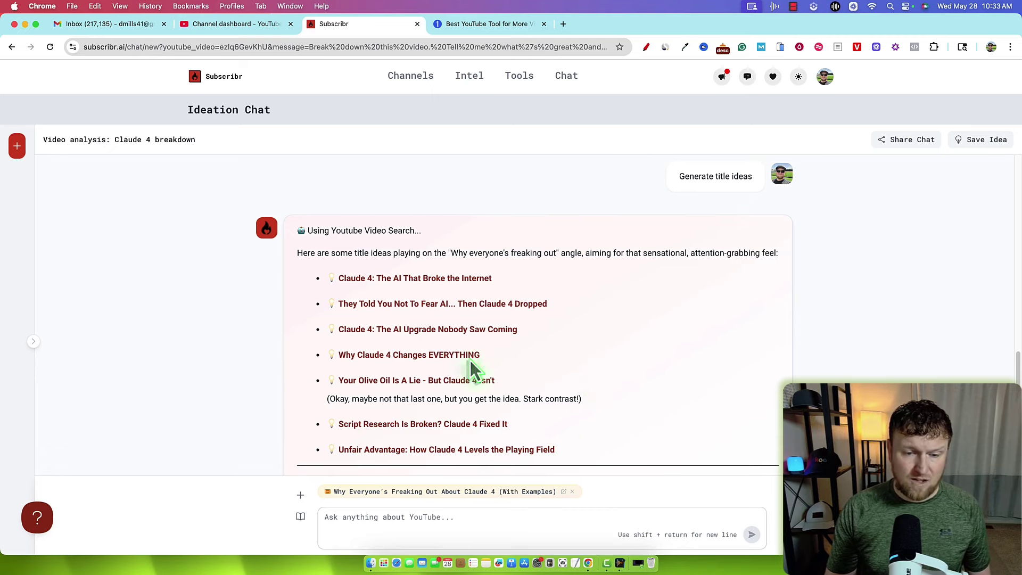
{"action": "scroll", "coordinate": [527, 383], "scroll_direction": "down", "scroll_amount": 2}
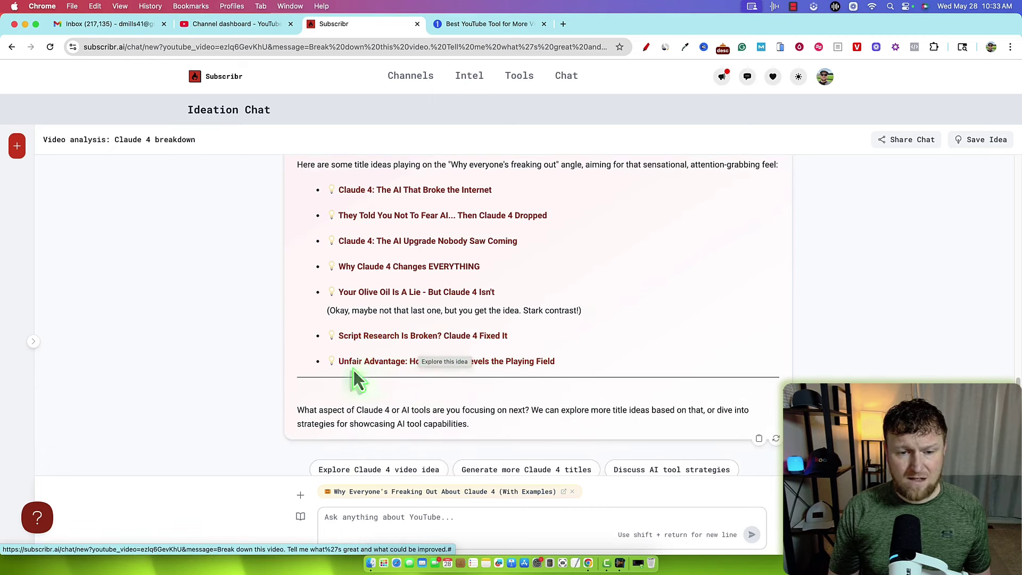
{"action": "scroll", "coordinate": [471, 410], "scroll_direction": "down", "scroll_amount": 1}
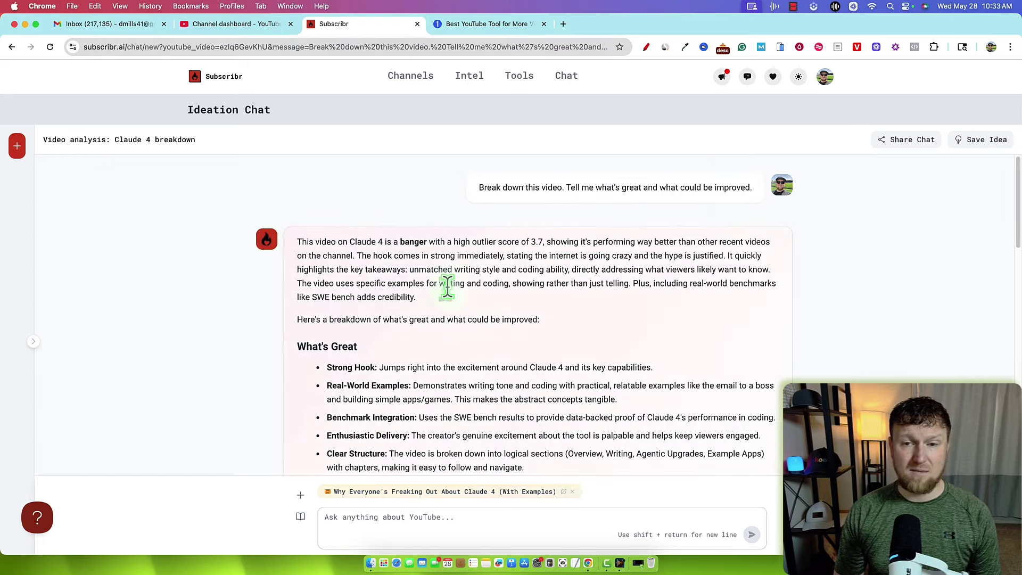
Step: Save the chat's script idea "Claude 4: The AI Upgrade Nobody Saw Coming" with the Educational video format
{"action": "mouse_move", "coordinate": [116, 152]}
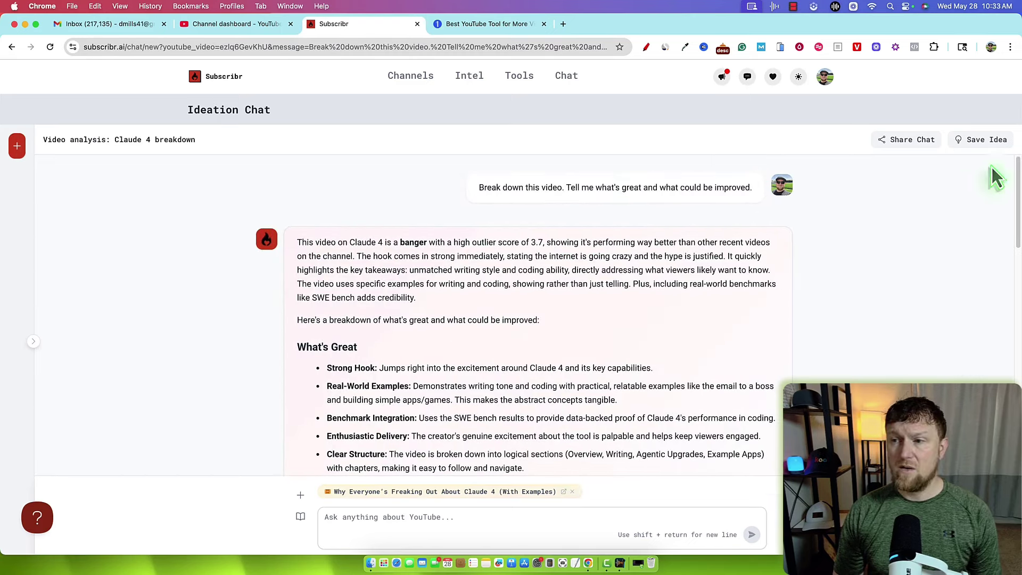
{"action": "left_click", "coordinate": [983, 140]}
{"action": "left_click", "coordinate": [452, 164]}
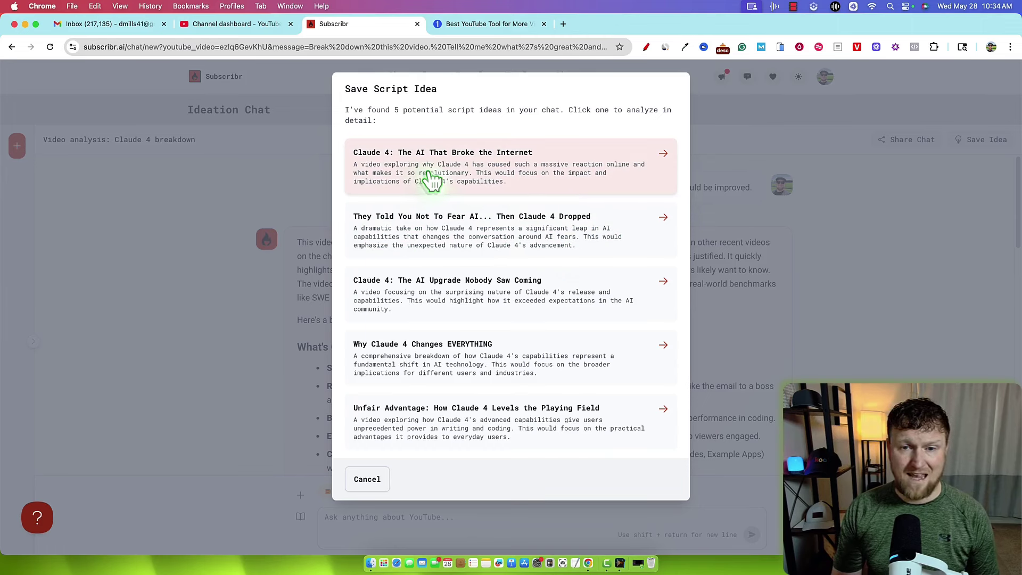
{"action": "left_click", "coordinate": [565, 289]}
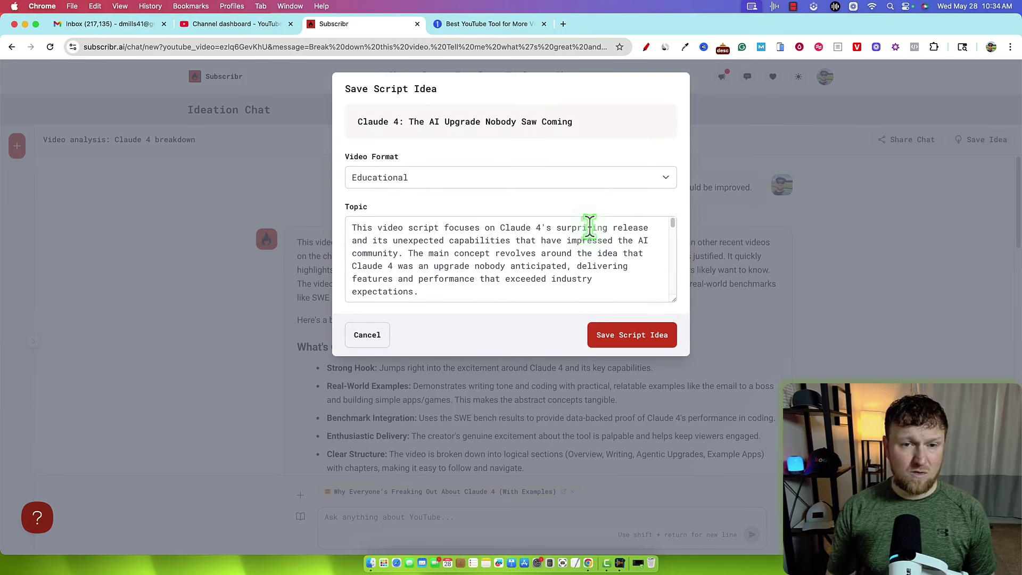
{"action": "left_click", "coordinate": [586, 175]}
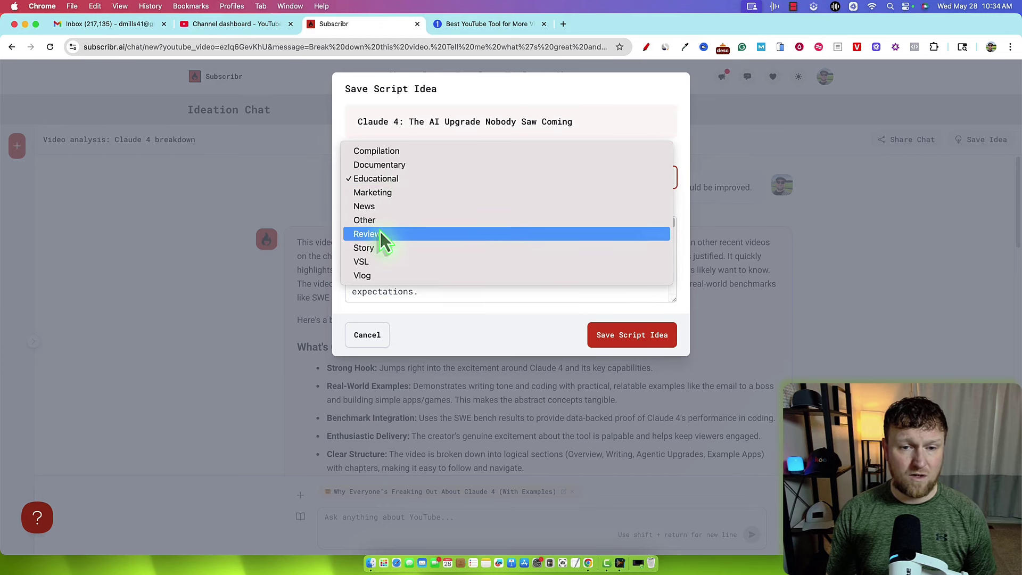
{"action": "left_click", "coordinate": [388, 179]}
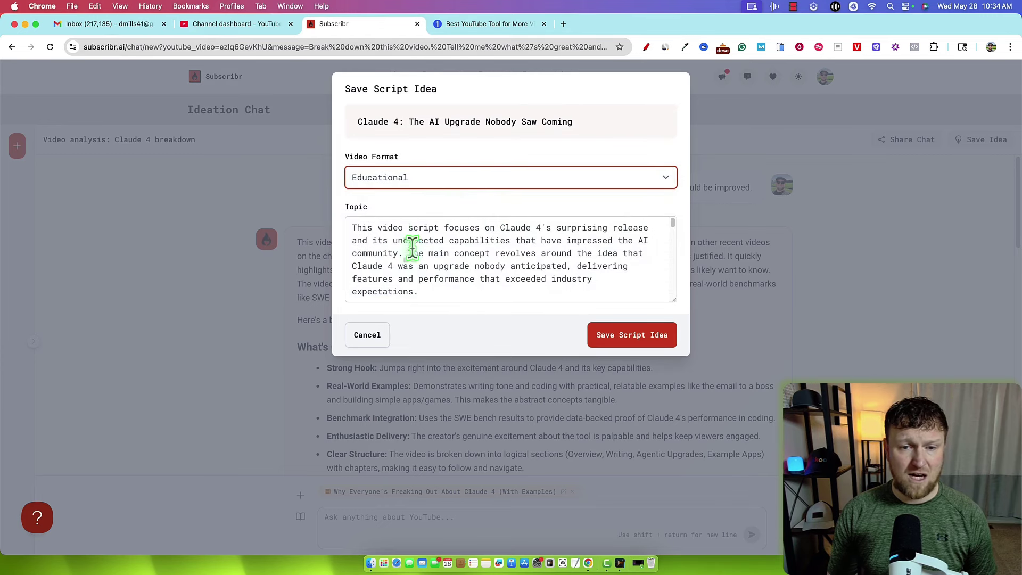
{"action": "left_click_drag", "start_coordinate": [380, 229], "coordinate": [598, 285]}
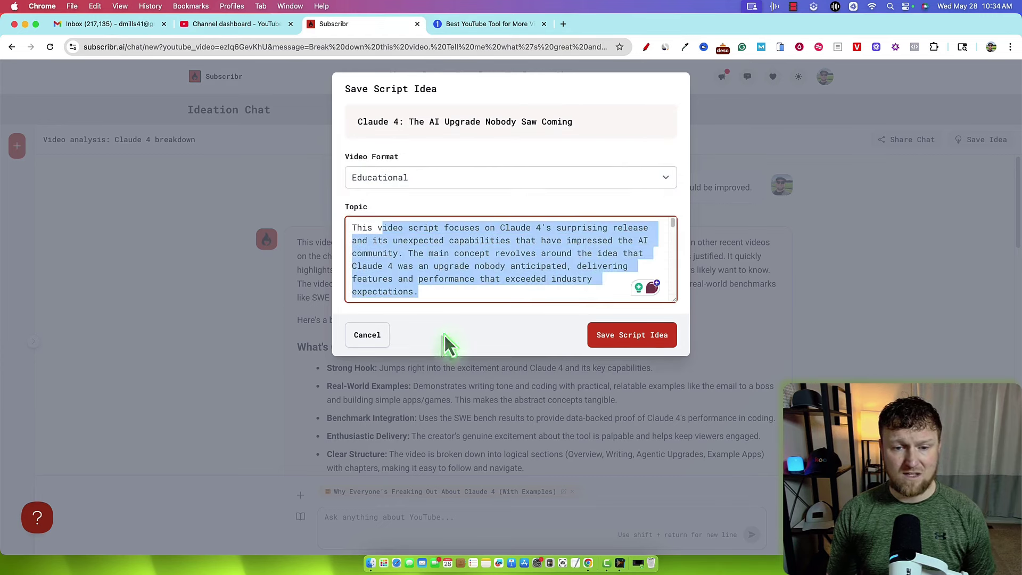
{"action": "left_click", "coordinate": [637, 338]}
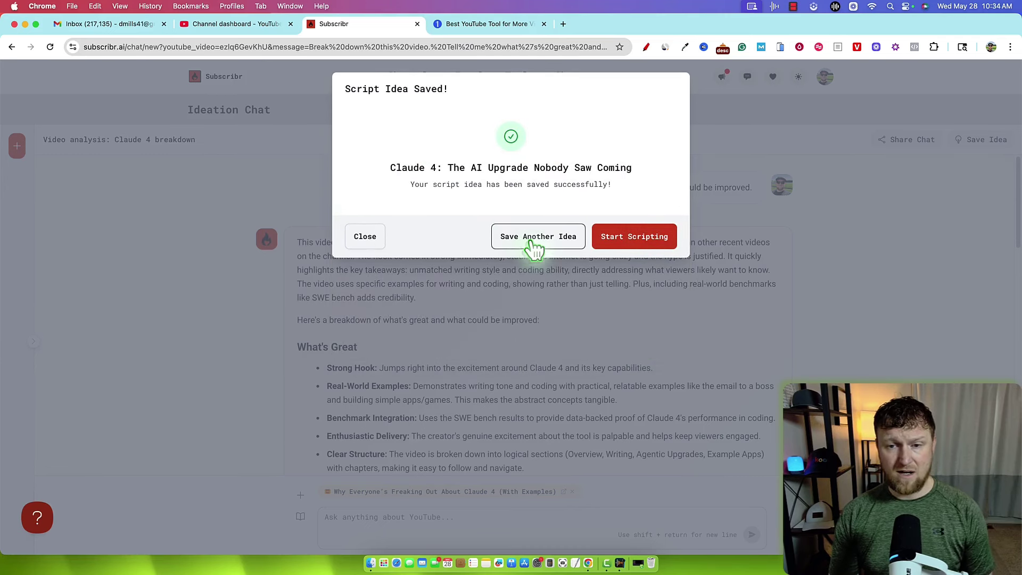
Step: Start scripting the saved idea and keep the target length at 1,300 words (~8 minutes)
{"action": "left_click", "coordinate": [644, 246]}
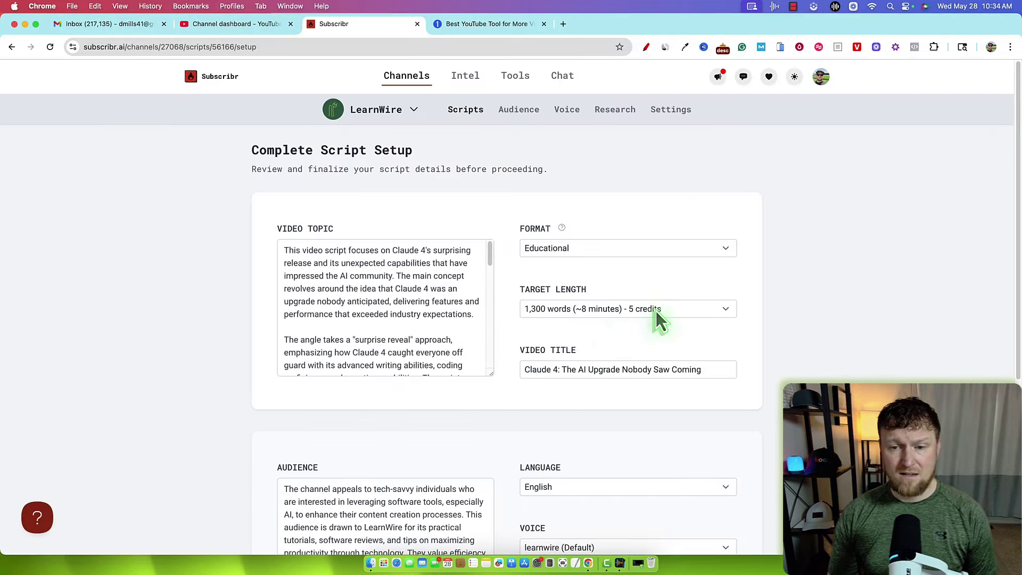
{"action": "left_click", "coordinate": [663, 308]}
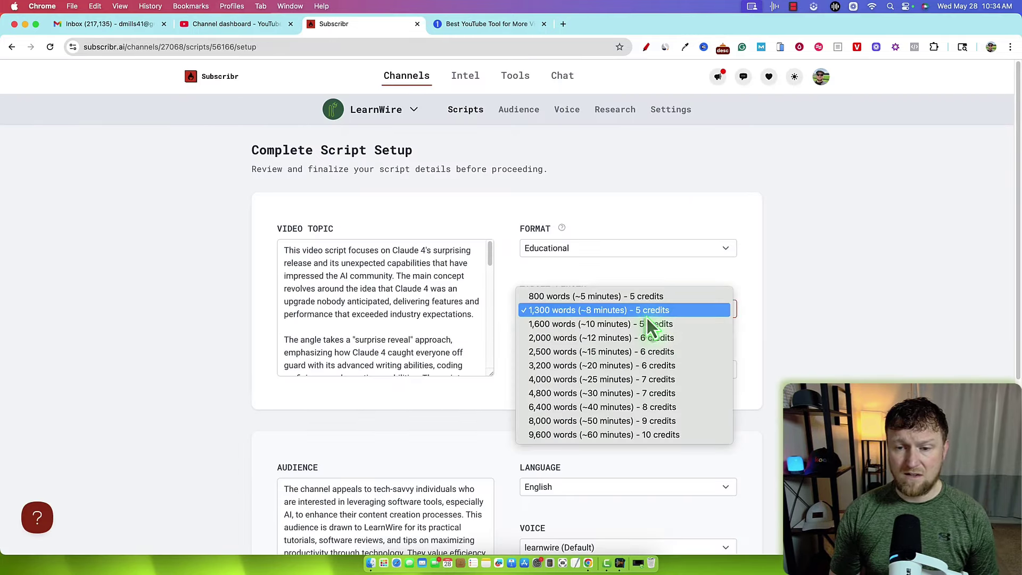
{"action": "left_click", "coordinate": [644, 314]}
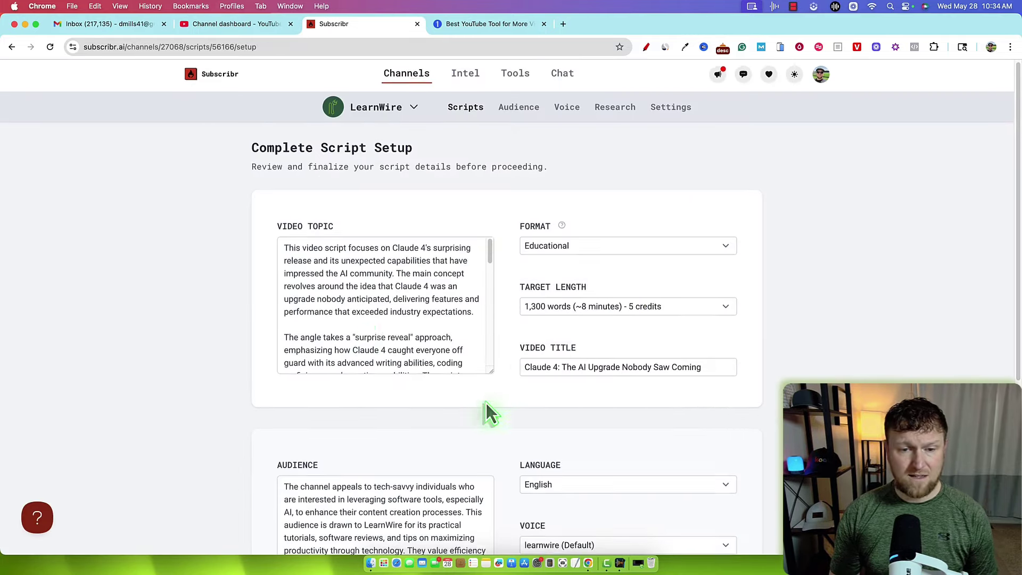
Step: Review the script's video topic, audience, language, voice and credits, and complete the setup to start the script
{"action": "scroll", "coordinate": [378, 340], "scroll_direction": "down", "scroll_amount": 3}
{"action": "scroll", "coordinate": [360, 322], "scroll_direction": "down", "scroll_amount": 5}
{"action": "left_click", "coordinate": [427, 296]}
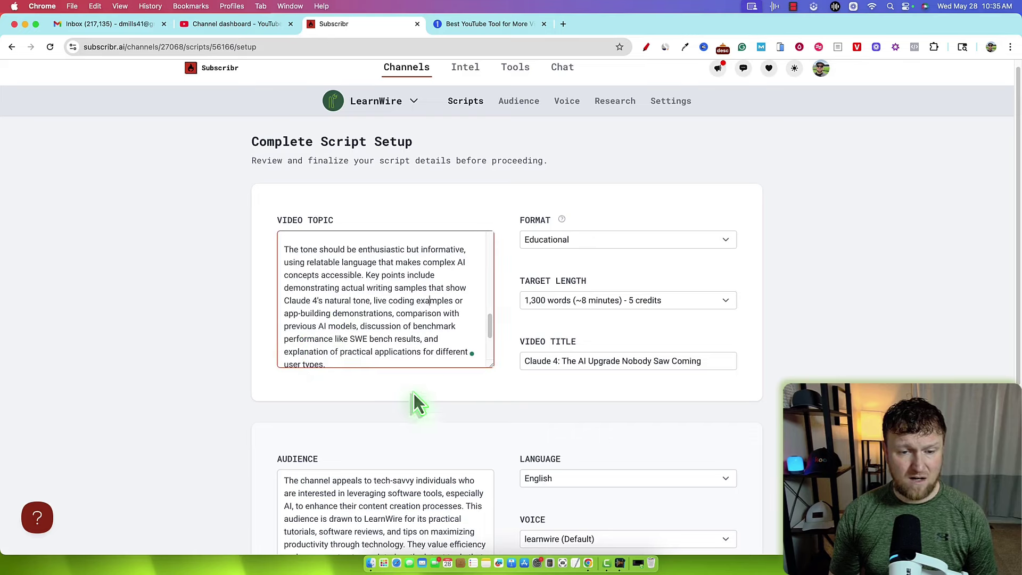
{"action": "scroll", "coordinate": [413, 404], "scroll_direction": "down", "scroll_amount": 5}
{"action": "scroll", "coordinate": [482, 404], "scroll_direction": "down", "scroll_amount": 2}
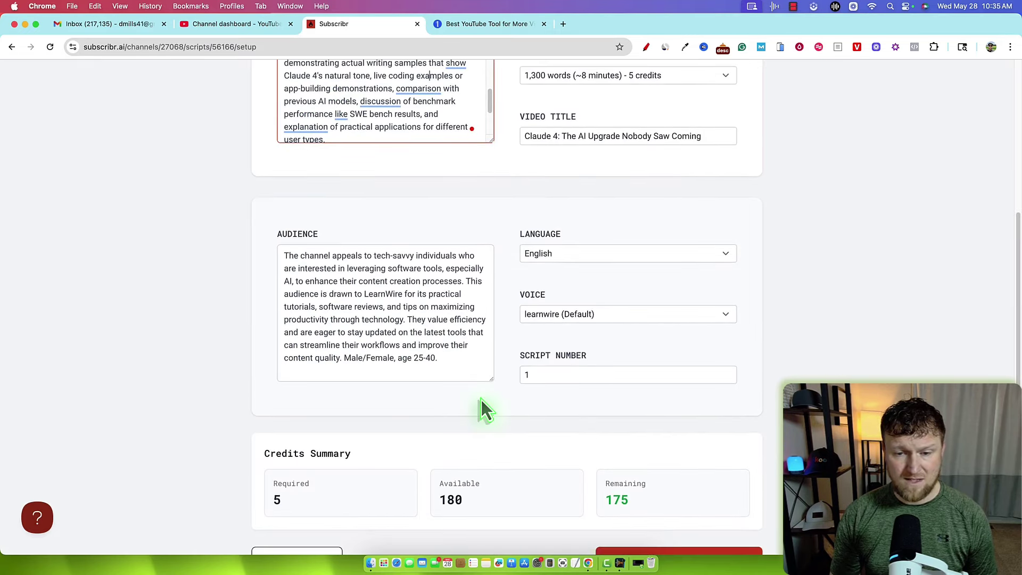
{"action": "scroll", "coordinate": [436, 391], "scroll_direction": "down", "scroll_amount": 1}
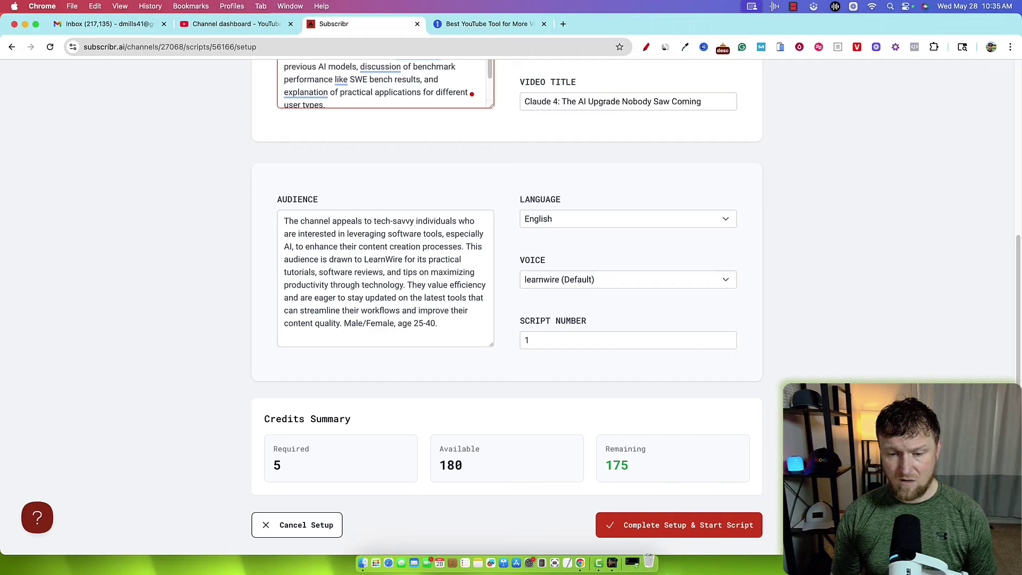
{"action": "left_click", "coordinate": [693, 528]}
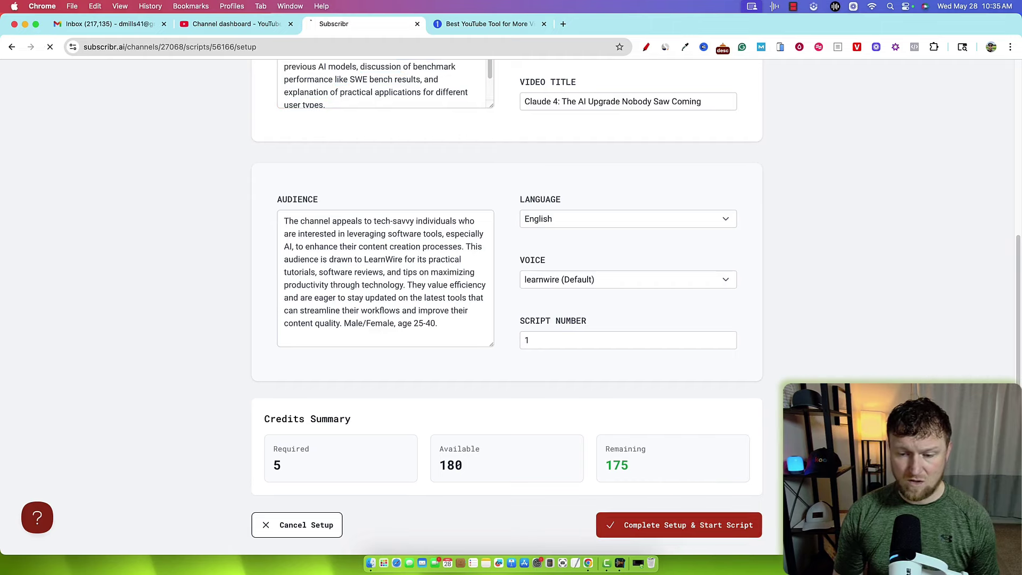
Step: Review the new script's summary and script-building process, and start the Research stage
{"action": "scroll", "coordinate": [582, 415], "scroll_direction": "down", "scroll_amount": 10}
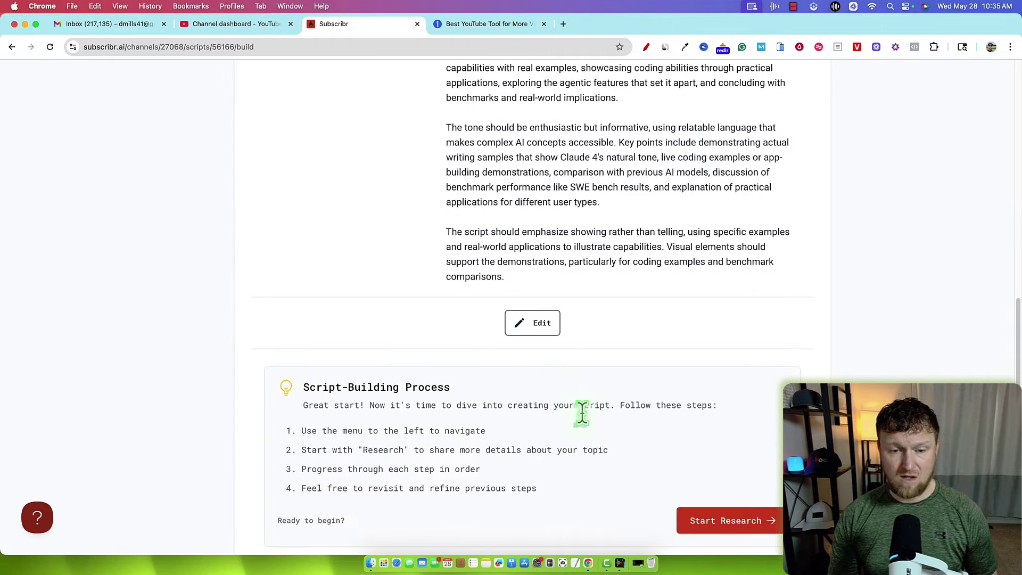
{"action": "left_click_drag", "start_coordinate": [346, 353], "coordinate": [345, 487]}
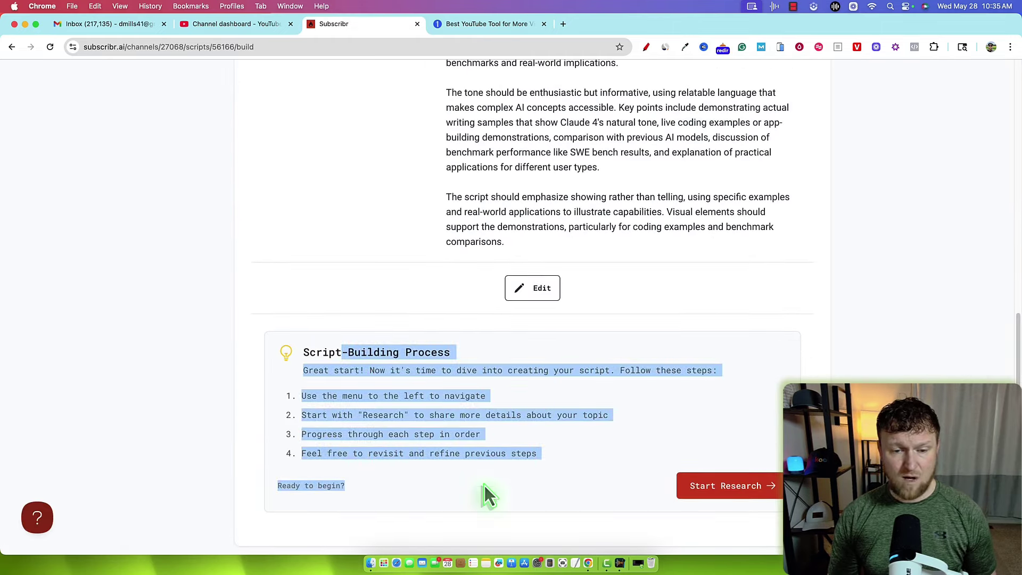
{"action": "left_click", "coordinate": [717, 518]}
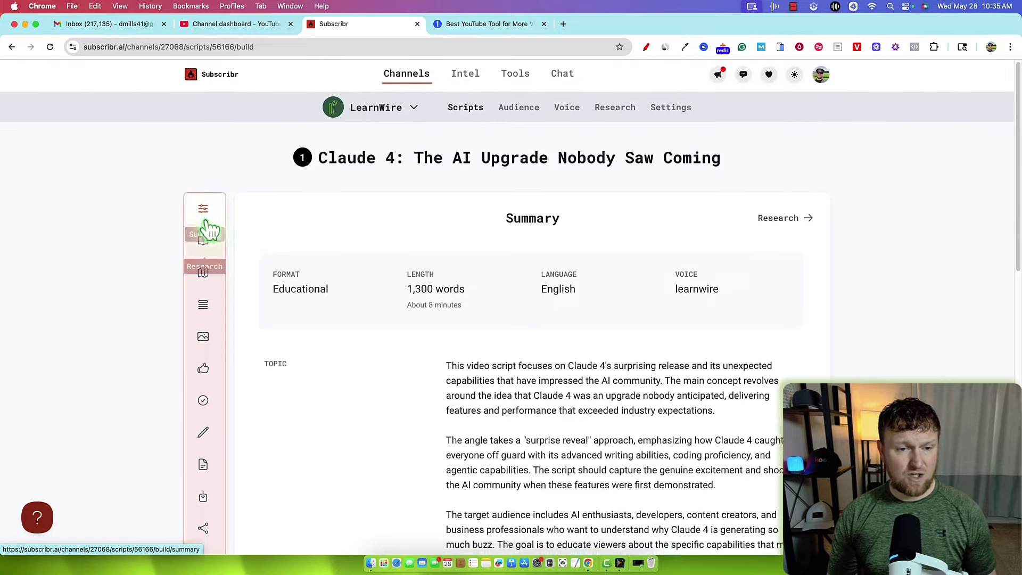
{"action": "scroll", "coordinate": [208, 229], "scroll_direction": "down", "scroll_amount": 5}
{"action": "scroll", "coordinate": [202, 133], "scroll_direction": "up", "scroll_amount": 3}
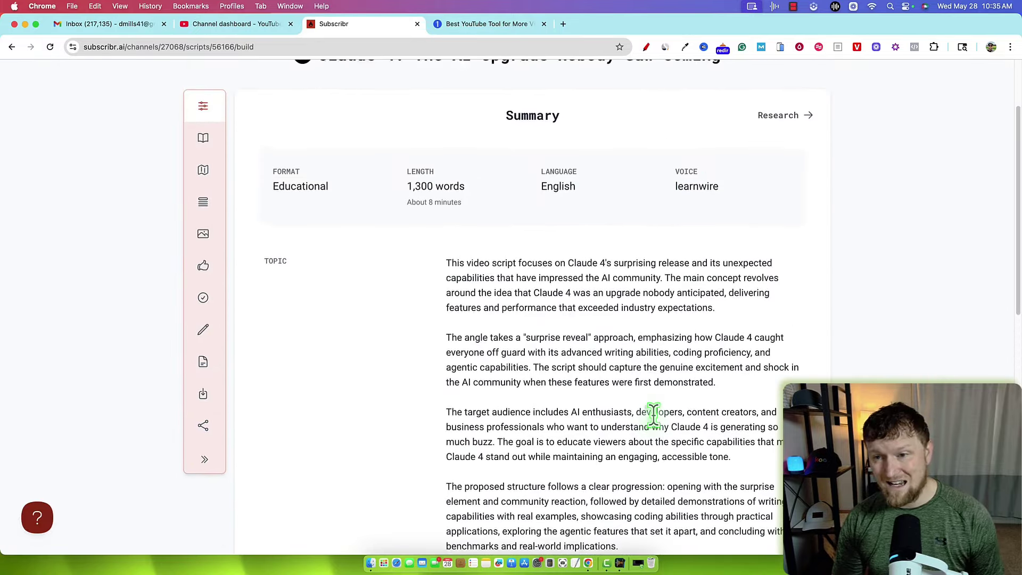
{"action": "scroll", "coordinate": [655, 420], "scroll_direction": "down", "scroll_amount": 8}
{"action": "left_click", "coordinate": [724, 527]}
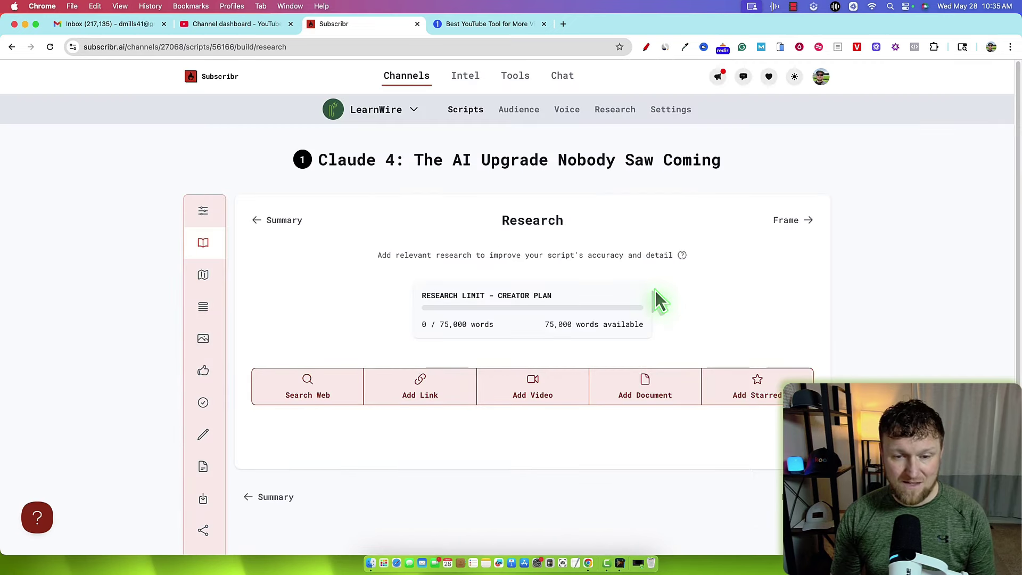
Step: Copy the YouTube link of "Why Everyone's Freaking Out About Claude 4 (With Examples)" and add it as a research source for the script
{"action": "scroll", "coordinate": [657, 296], "scroll_direction": "down", "scroll_amount": 2}
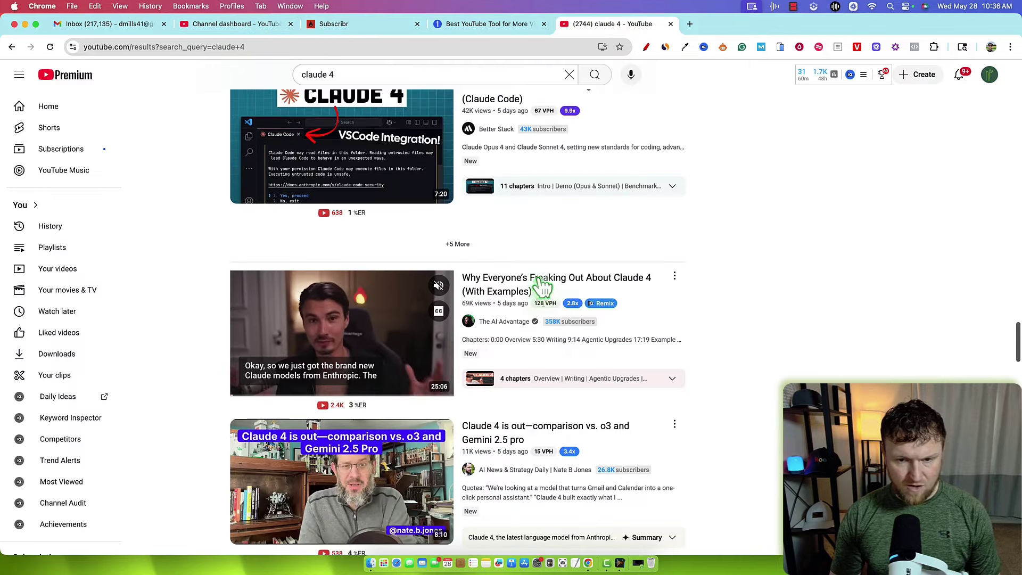
{"action": "right_click", "coordinate": [540, 277]}
{"action": "left_click", "coordinate": [583, 335]}
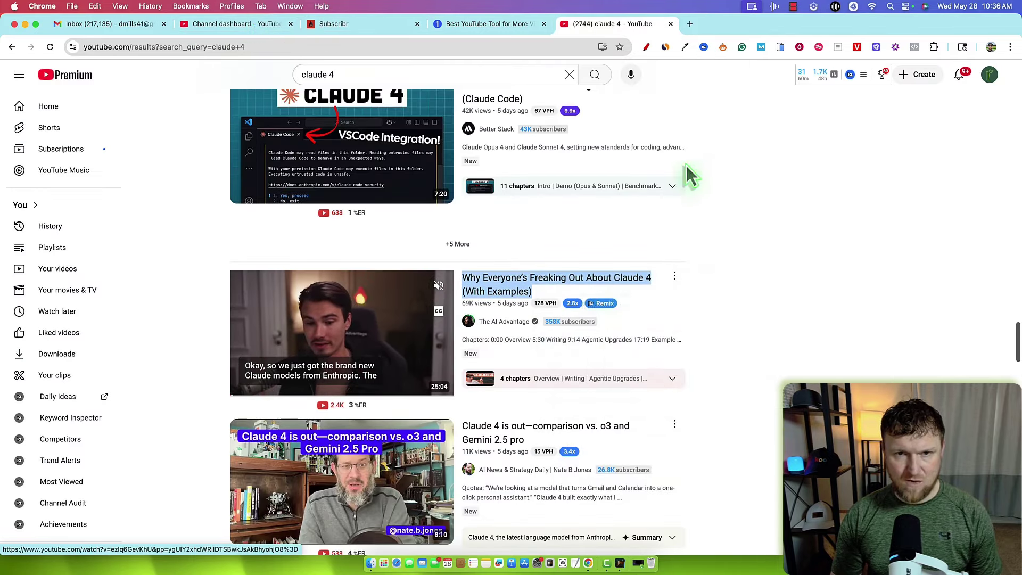
{"action": "left_click", "coordinate": [375, 22]}
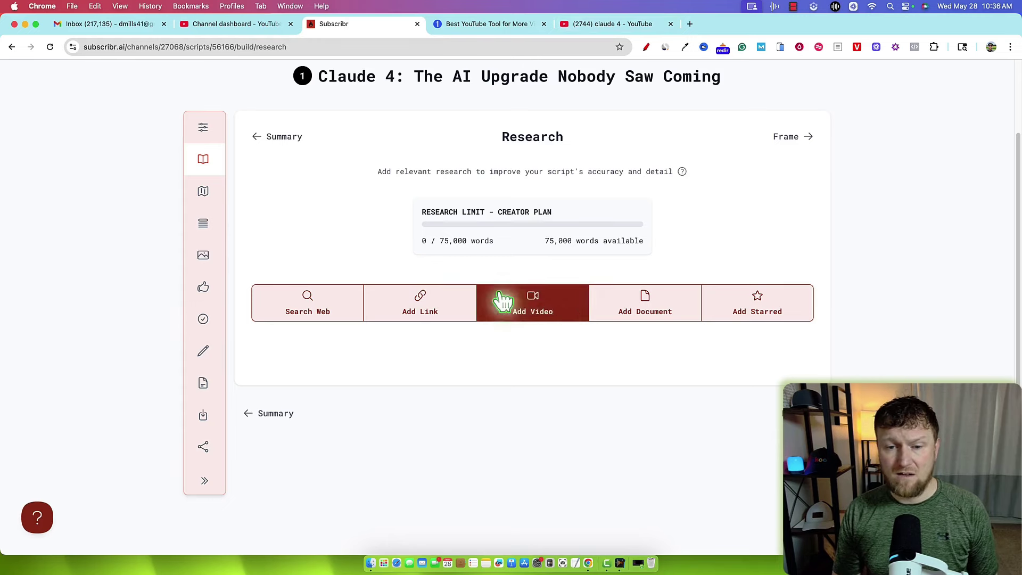
{"action": "left_click", "coordinate": [443, 324]}
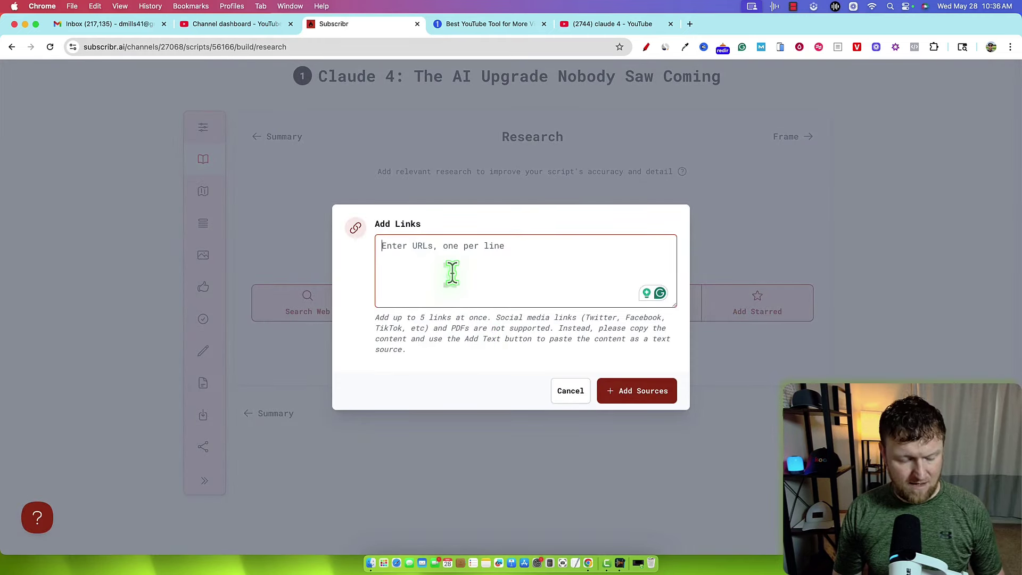
{"action": "key", "text": "super+v"}
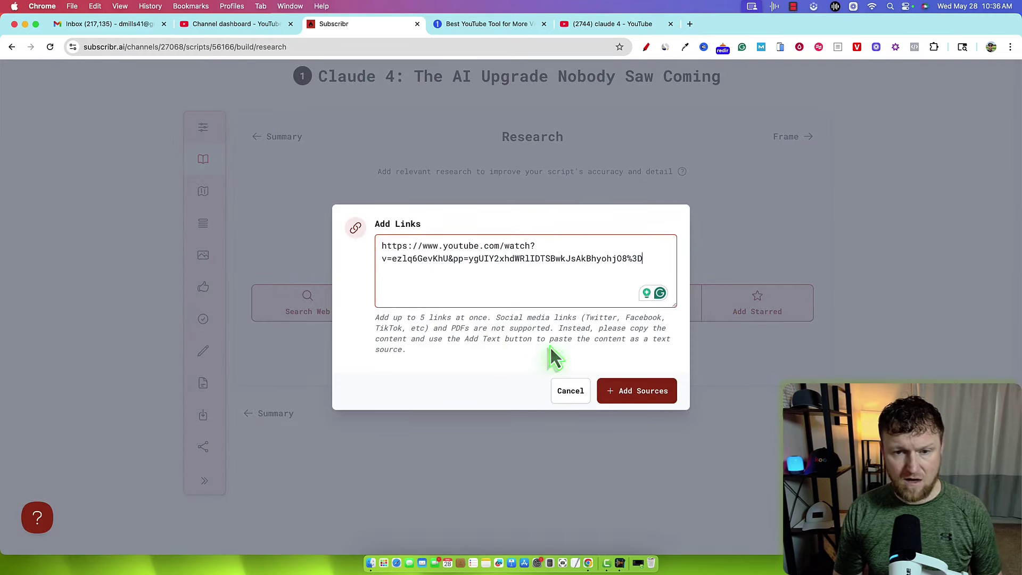
{"action": "left_click", "coordinate": [638, 395]}
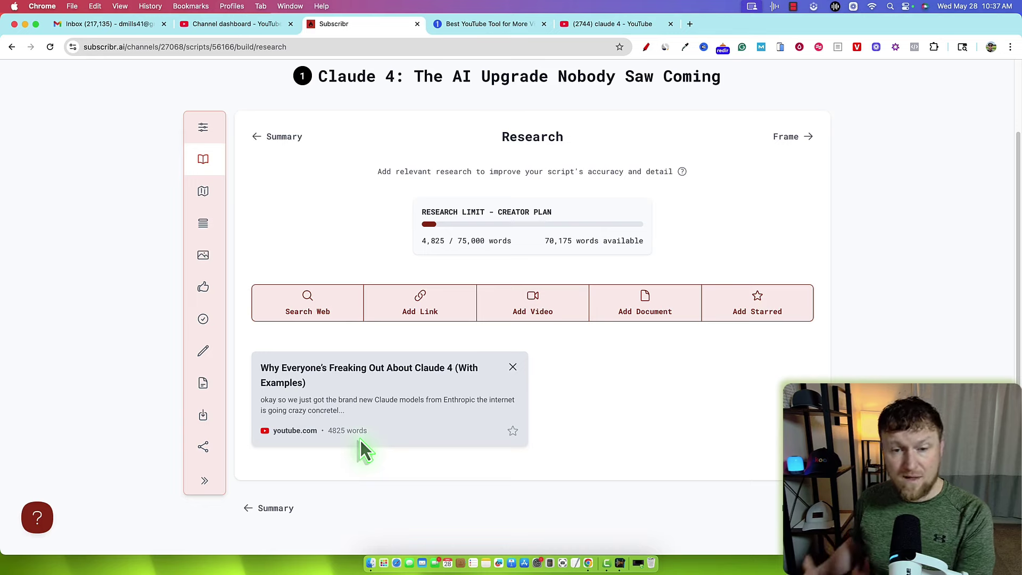
Step: Check the added research source and continue to the Frame stage to generate frame ideas
{"action": "scroll", "coordinate": [691, 435], "scroll_direction": "down", "scroll_amount": 1}
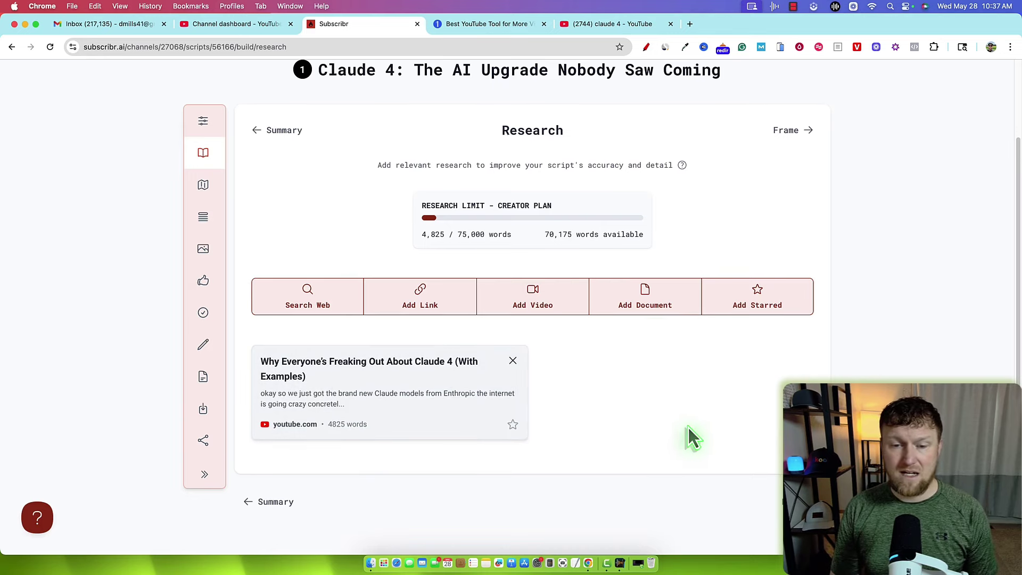
{"action": "scroll", "coordinate": [310, 253], "scroll_direction": "up", "scroll_amount": 3}
{"action": "scroll", "coordinate": [754, 474], "scroll_direction": "down", "scroll_amount": 2}
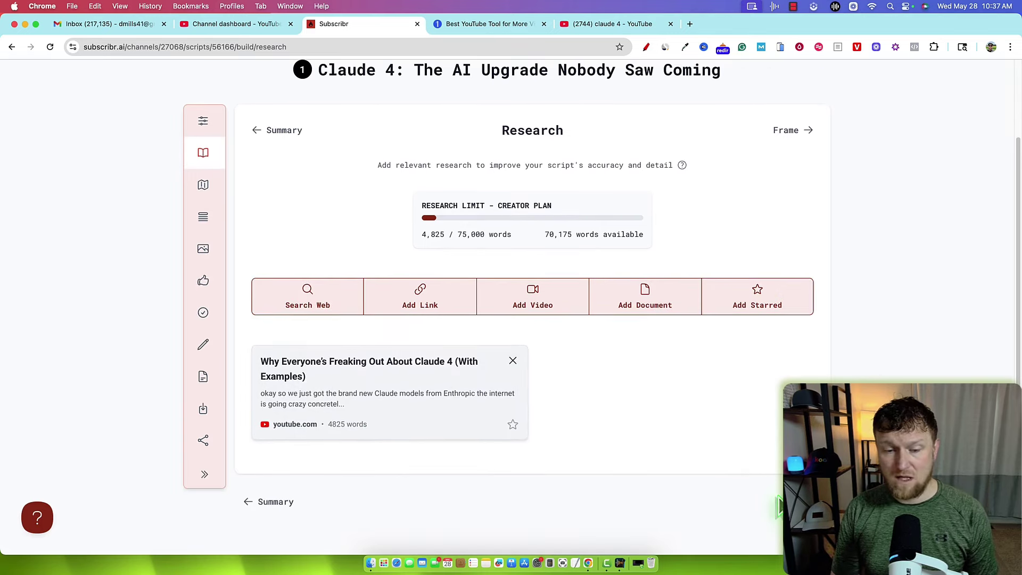
{"action": "left_click", "coordinate": [792, 501]}
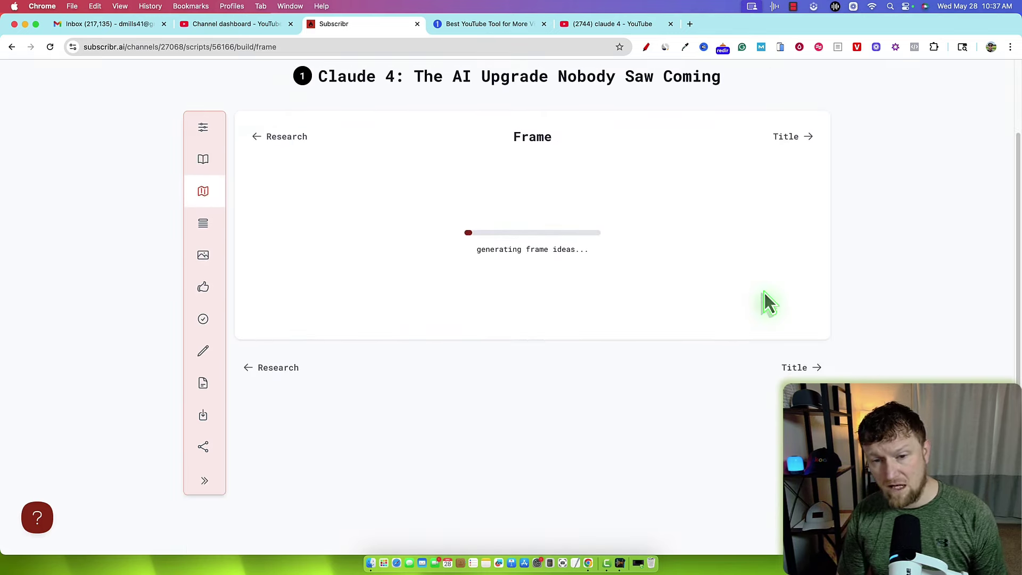
Step: Read through the suggested frames and select "Problem/Solution + Demonstration" for the script
{"action": "scroll", "coordinate": [764, 293], "scroll_direction": "down", "scroll_amount": 2}
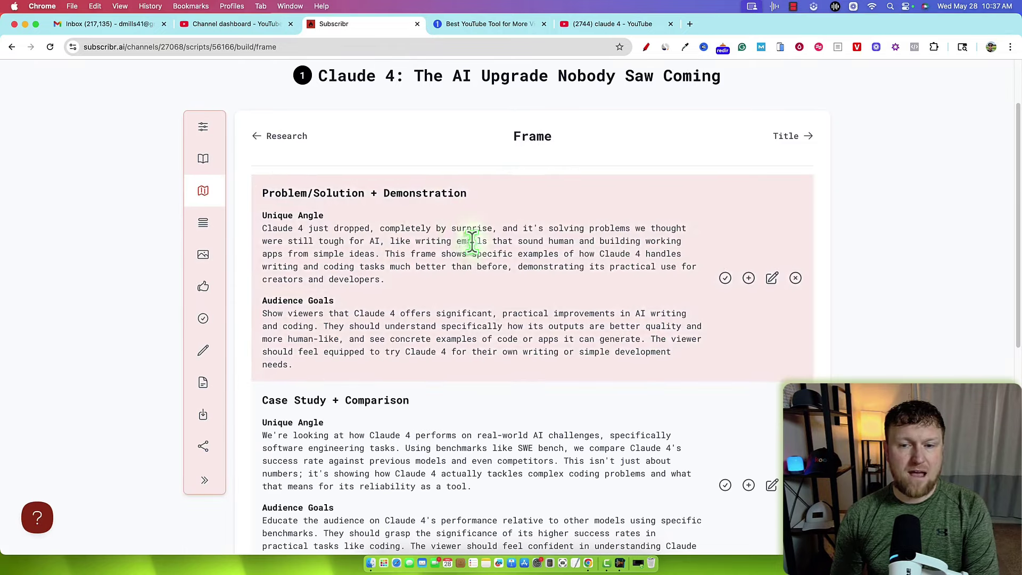
{"action": "scroll", "coordinate": [479, 267], "scroll_direction": "down", "scroll_amount": 1}
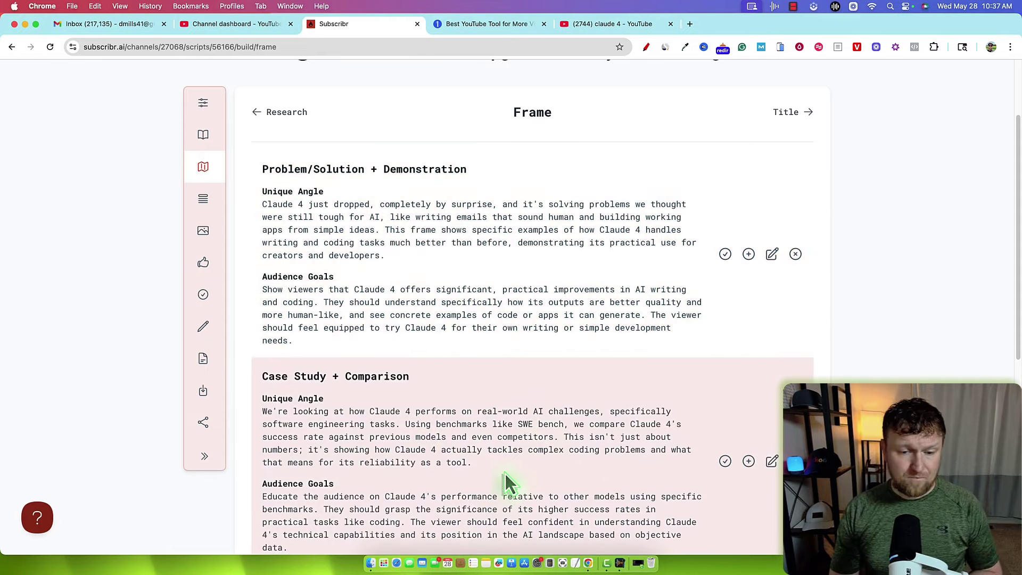
{"action": "scroll", "coordinate": [505, 471], "scroll_direction": "down", "scroll_amount": 5}
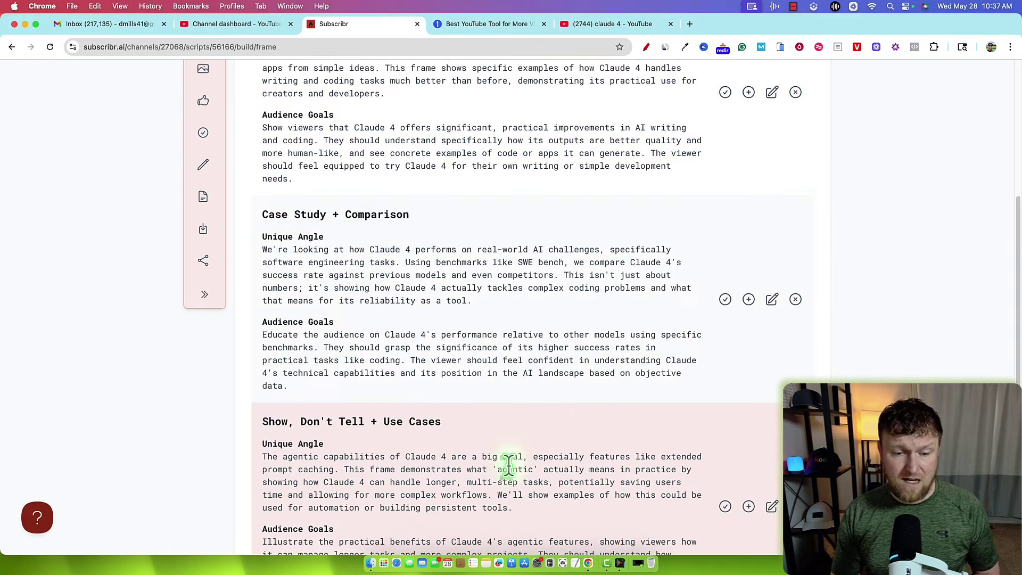
{"action": "scroll", "coordinate": [509, 467], "scroll_direction": "up", "scroll_amount": 5}
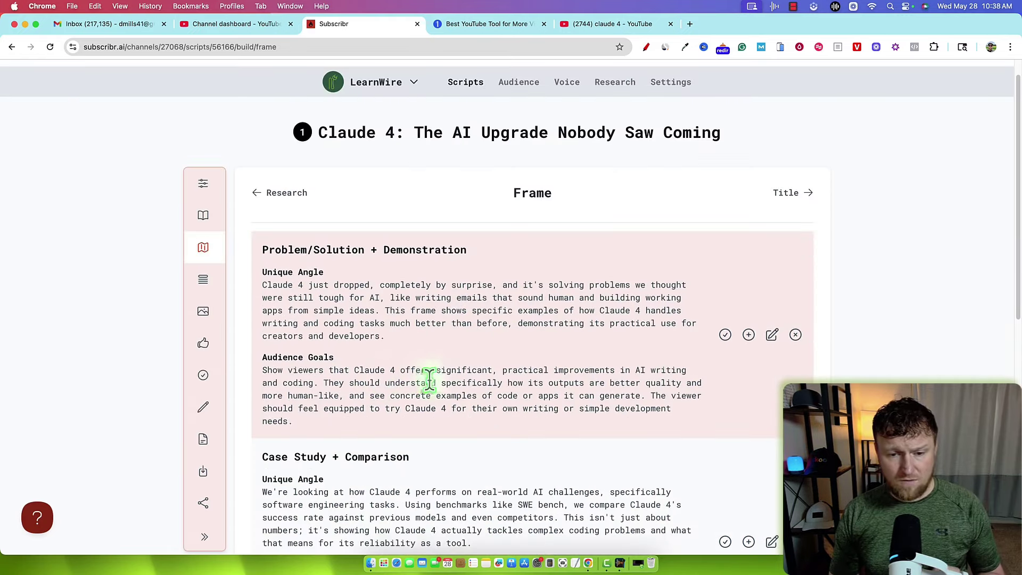
{"action": "left_click_drag", "start_coordinate": [508, 383], "coordinate": [692, 426]}
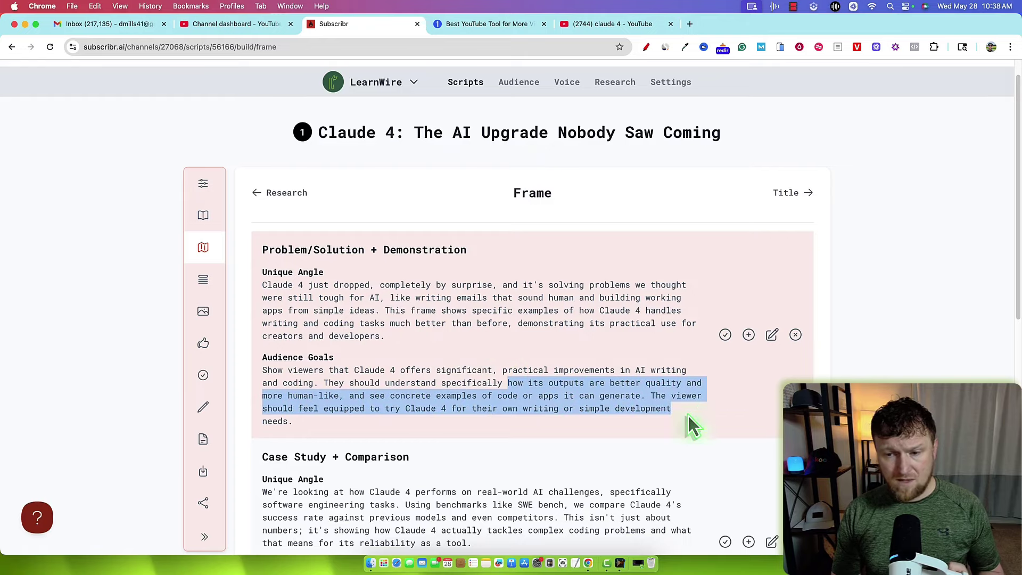
{"action": "left_click", "coordinate": [726, 334]}
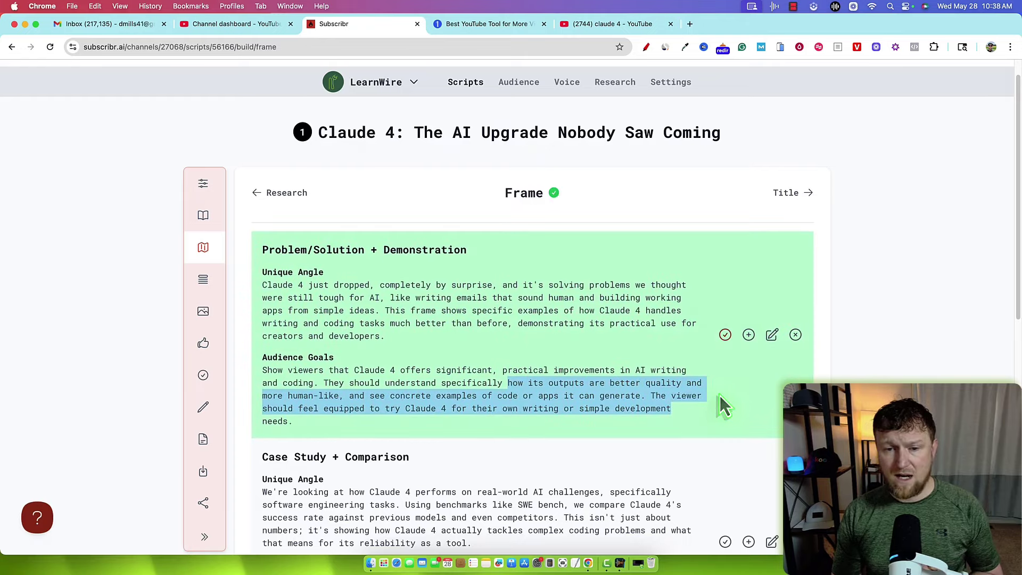
Step: Look over the remaining frame options and continue to the Title stage to generate title ideas
{"action": "scroll", "coordinate": [752, 337], "scroll_direction": "down", "scroll_amount": 3}
{"action": "scroll", "coordinate": [772, 444], "scroll_direction": "up", "scroll_amount": 4}
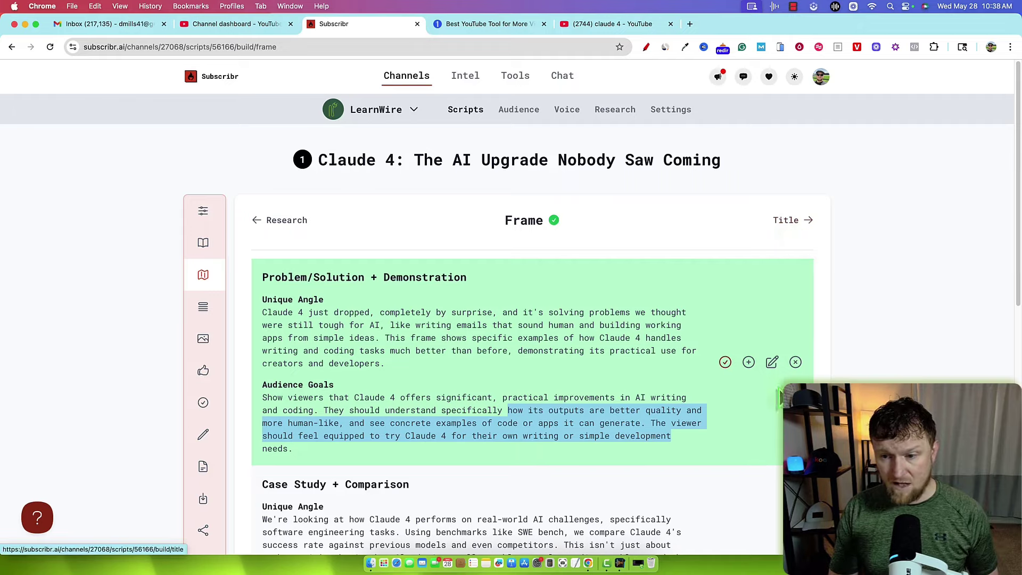
{"action": "scroll", "coordinate": [767, 373], "scroll_direction": "down", "scroll_amount": 10}
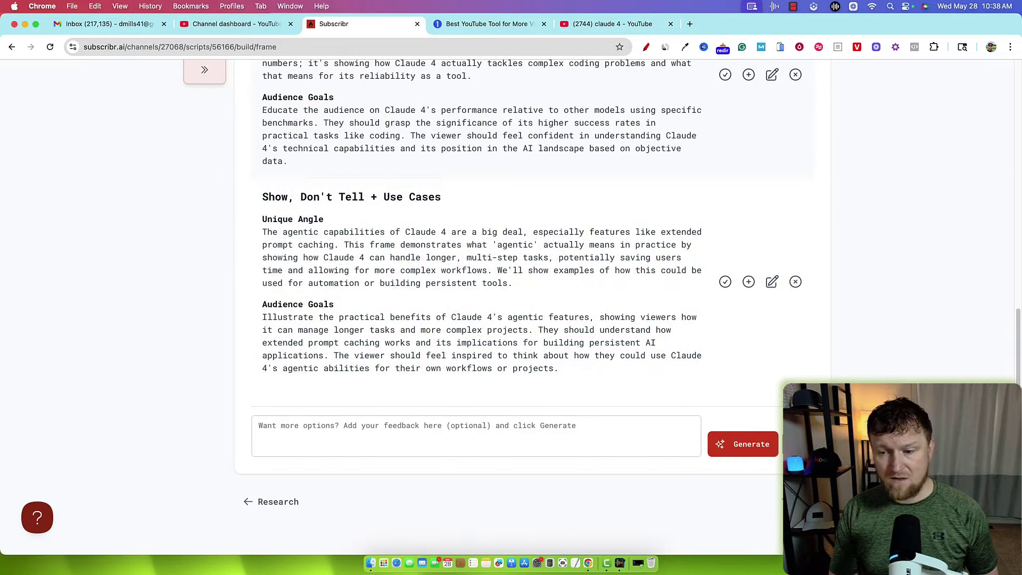
{"action": "scroll", "coordinate": [816, 324], "scroll_direction": "up", "scroll_amount": 10}
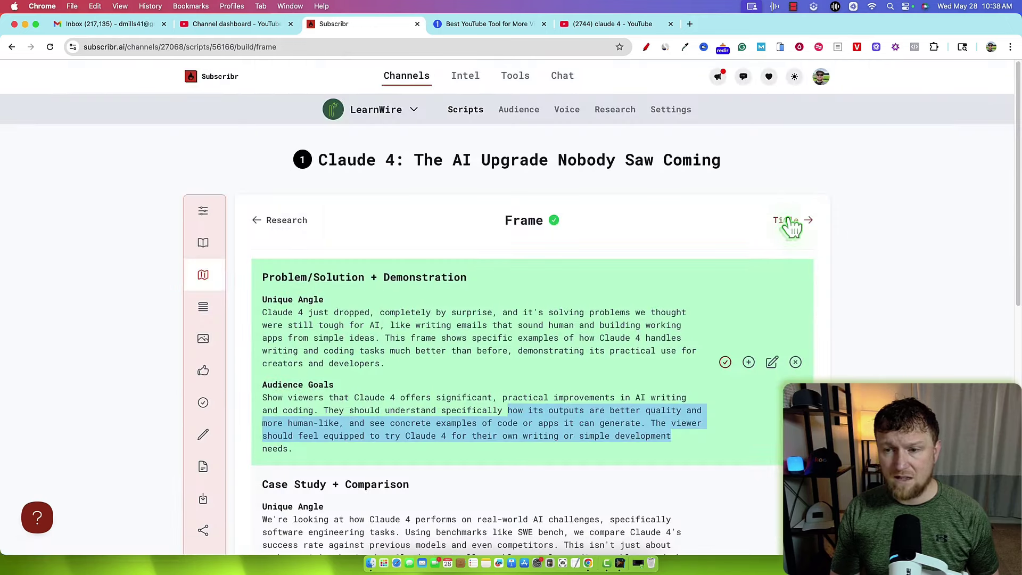
{"action": "left_click", "coordinate": [788, 221]}
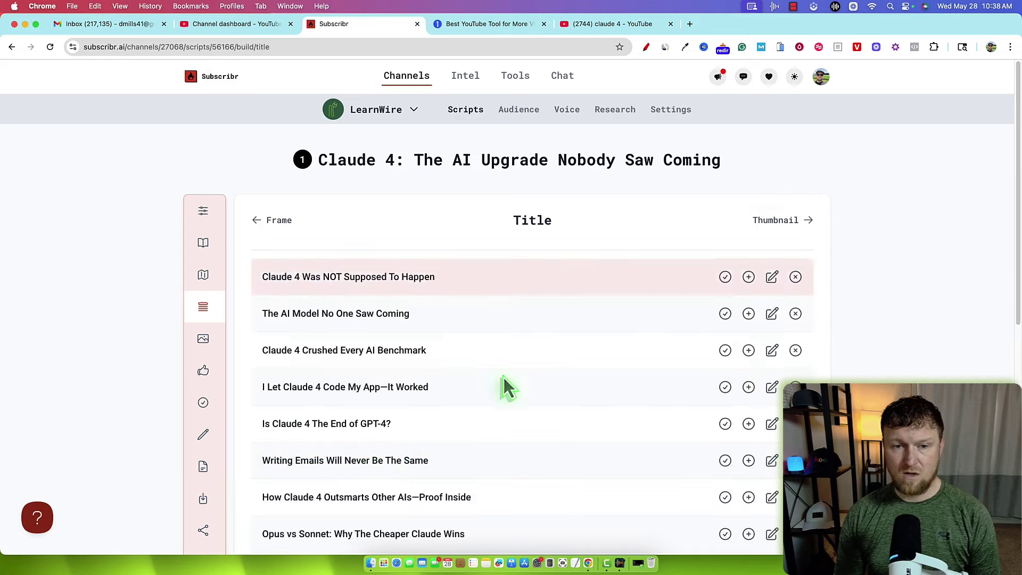
Step: Examine the generated title ideas and compare them with the script's current title
{"action": "scroll", "coordinate": [557, 272], "scroll_direction": "down", "scroll_amount": 1}
{"action": "left_click_drag", "start_coordinate": [722, 128], "coordinate": [450, 128]}
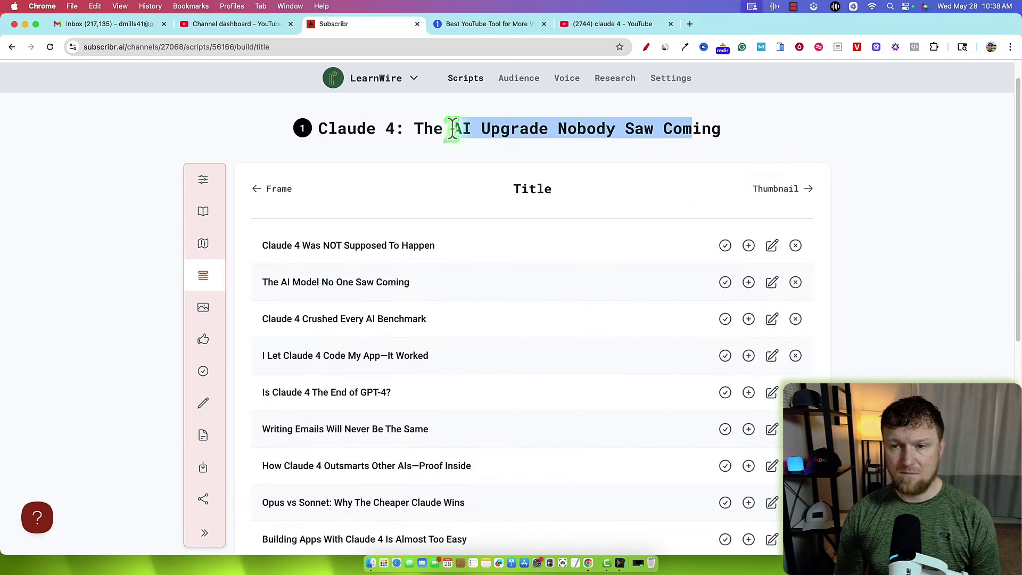
{"action": "scroll", "coordinate": [479, 415], "scroll_direction": "down", "scroll_amount": 3}
{"action": "scroll", "coordinate": [477, 409], "scroll_direction": "down", "scroll_amount": 1}
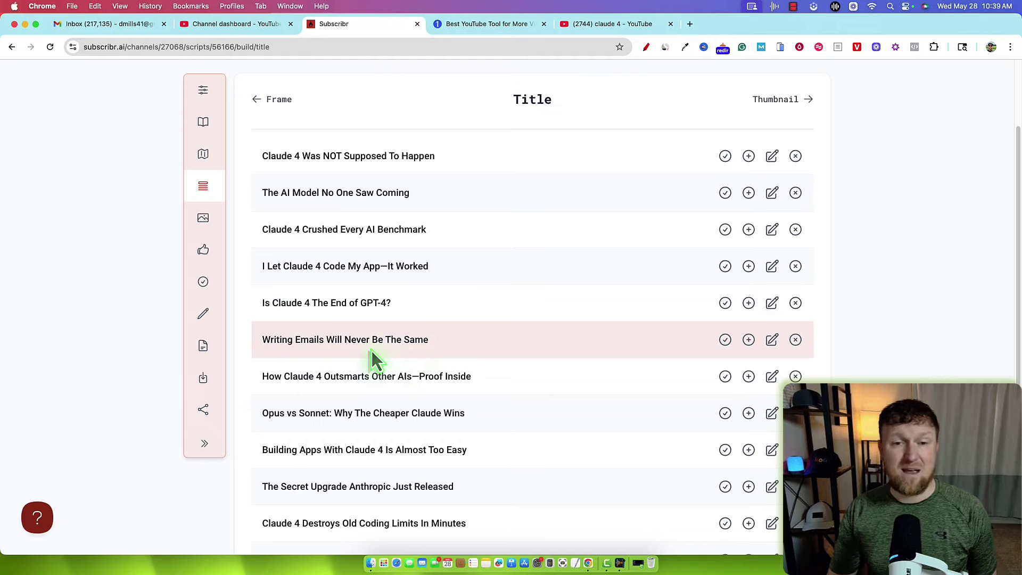
{"action": "scroll", "coordinate": [413, 311], "scroll_direction": "down", "scroll_amount": 1}
{"action": "scroll", "coordinate": [415, 315], "scroll_direction": "down", "scroll_amount": 5}
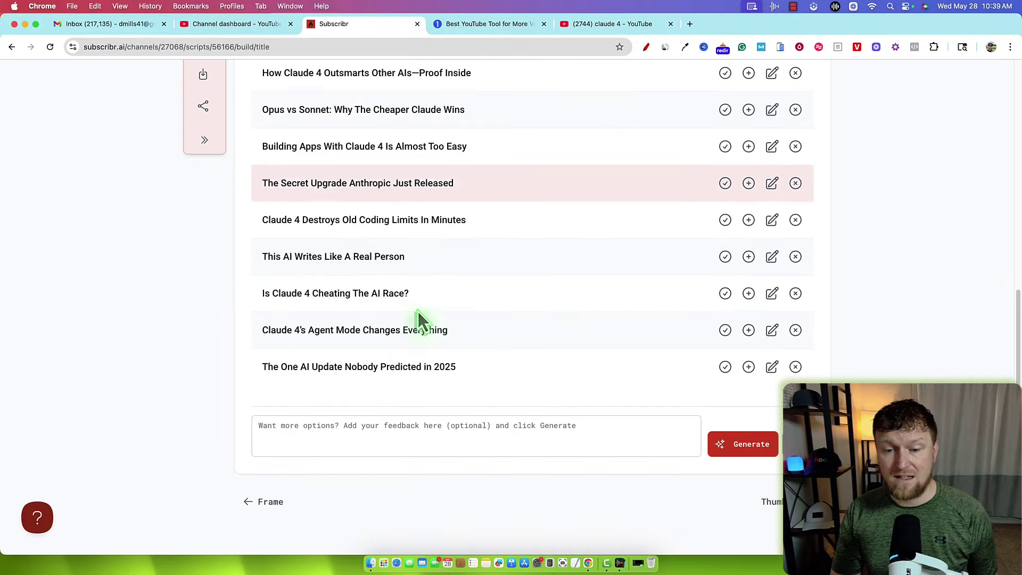
{"action": "scroll", "coordinate": [729, 168], "scroll_direction": "up", "scroll_amount": 8}
Step: Replace the suggested title "Claude 4 Was NOT Supposed To Happen" with "Claude 4: The AI Upgrade Nobody Saw Coming" and save it
{"action": "left_click_drag", "start_coordinate": [730, 162], "coordinate": [318, 166]}
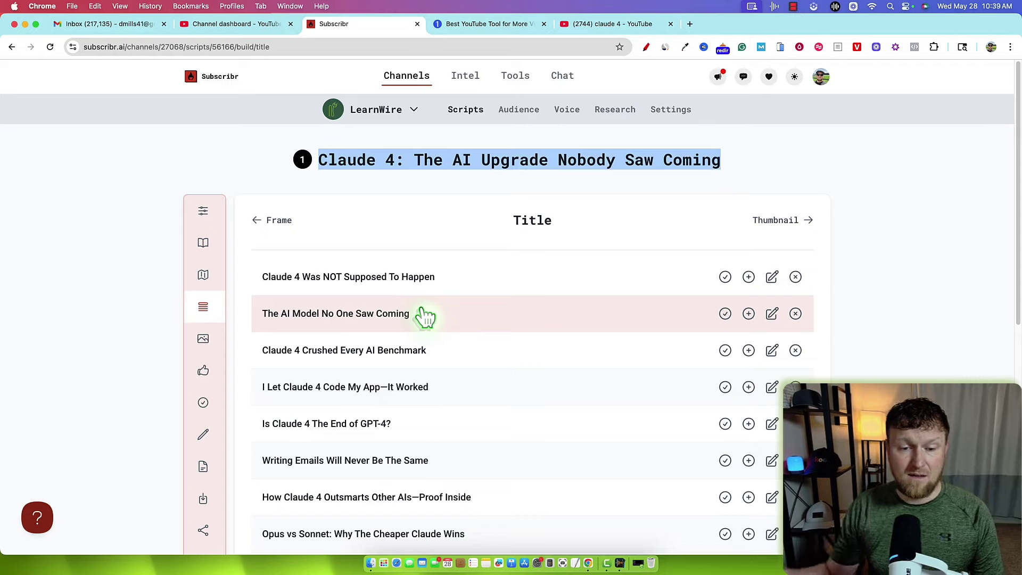
{"action": "scroll", "coordinate": [570, 411], "scroll_direction": "down", "scroll_amount": 1}
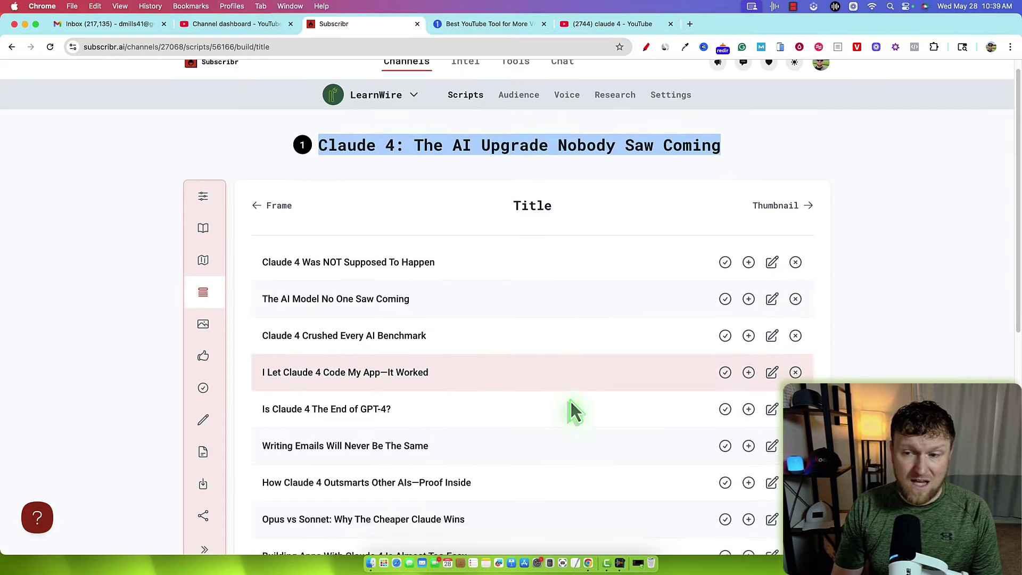
{"action": "scroll", "coordinate": [570, 410], "scroll_direction": "down", "scroll_amount": 5}
{"action": "left_click", "coordinate": [772, 134]}
{"action": "left_click_drag", "start_coordinate": [468, 140], "coordinate": [263, 139]}
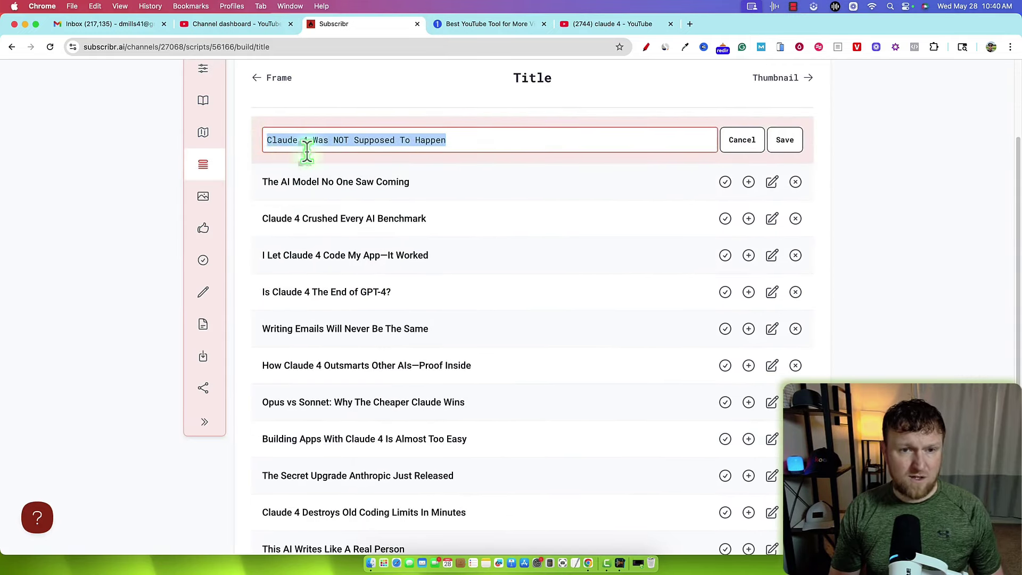
{"action": "key", "text": "super+v"}
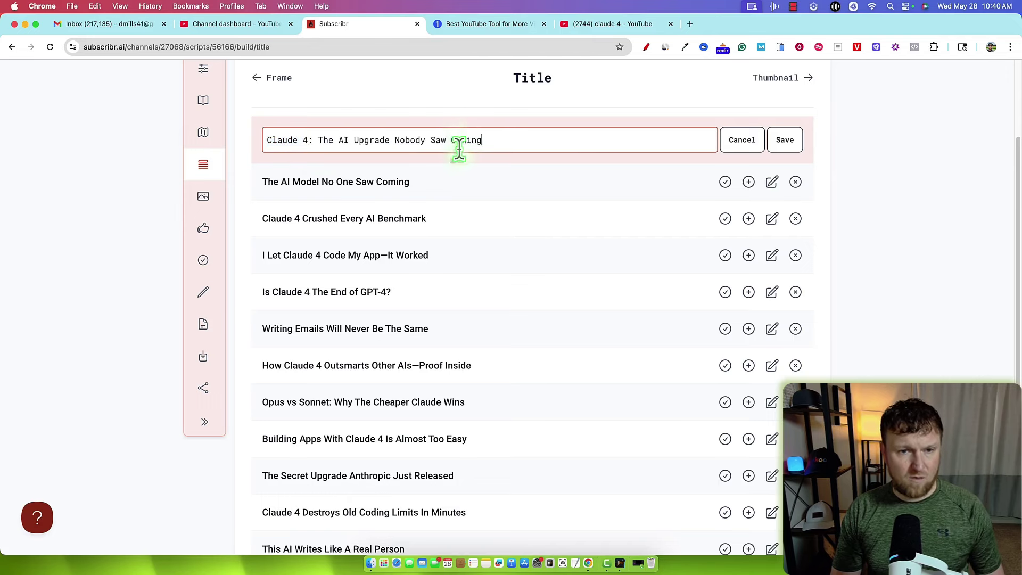
{"action": "left_click", "coordinate": [782, 151]}
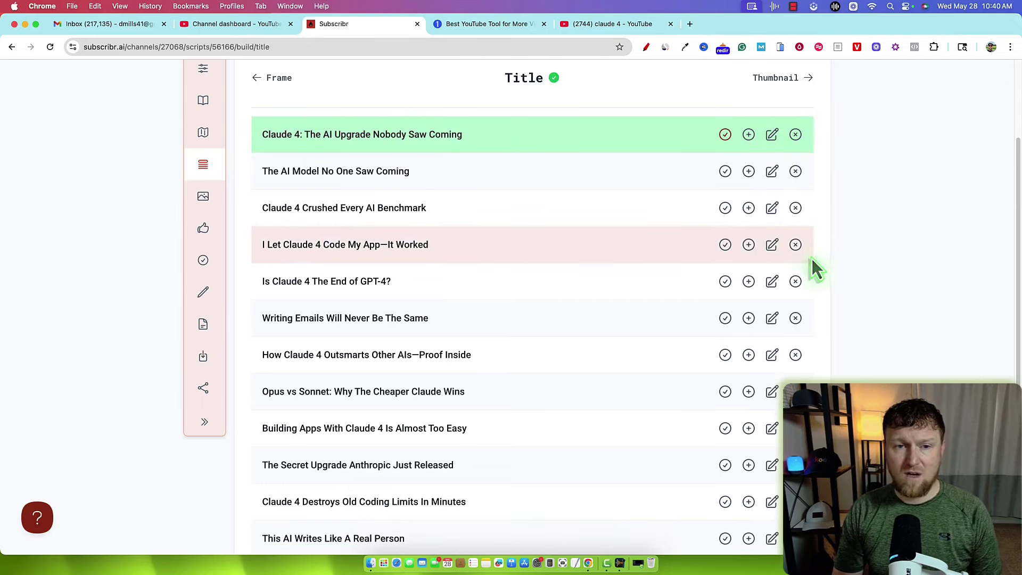
Step: In the Thumbnail stage, select the shocked emoji-face overlay on a Claude 4 laptop screen, and continue to the Hook stage
{"action": "left_click", "coordinate": [788, 207]}
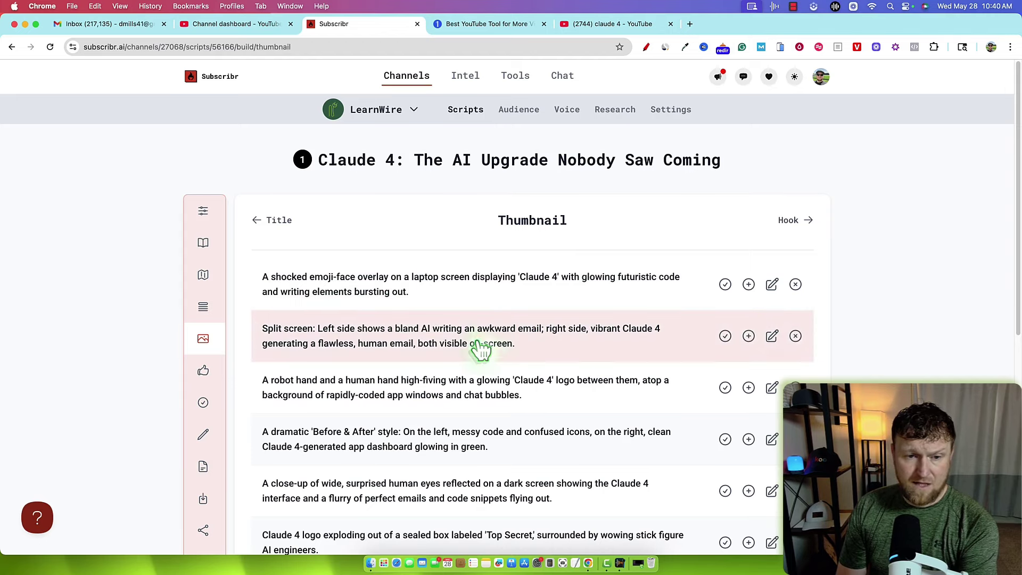
{"action": "left_click", "coordinate": [725, 284]}
{"action": "scroll", "coordinate": [479, 341], "scroll_direction": "down", "scroll_amount": 8}
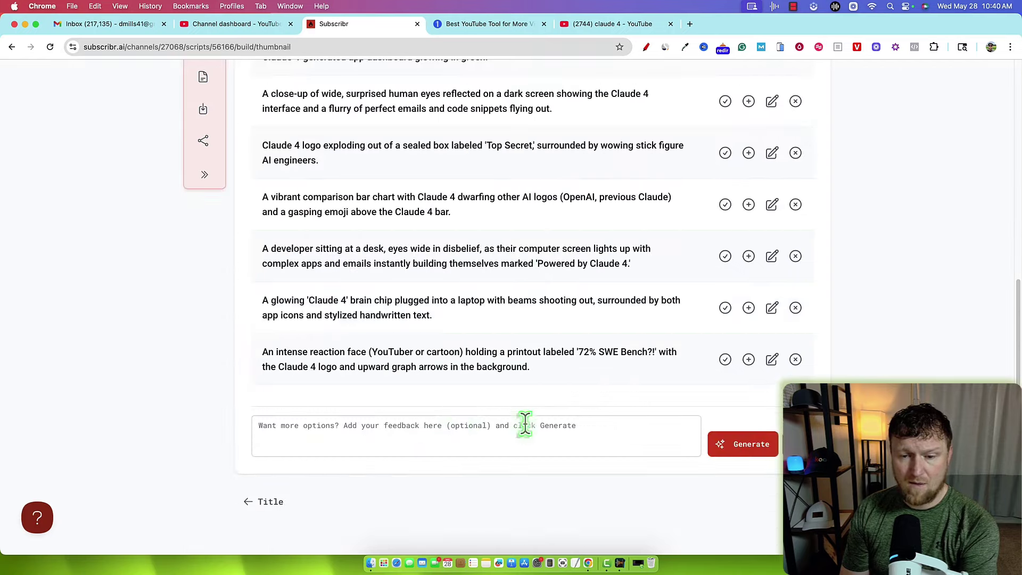
{"action": "scroll", "coordinate": [525, 424], "scroll_direction": "up", "scroll_amount": 10}
{"action": "left_click", "coordinate": [797, 223]}
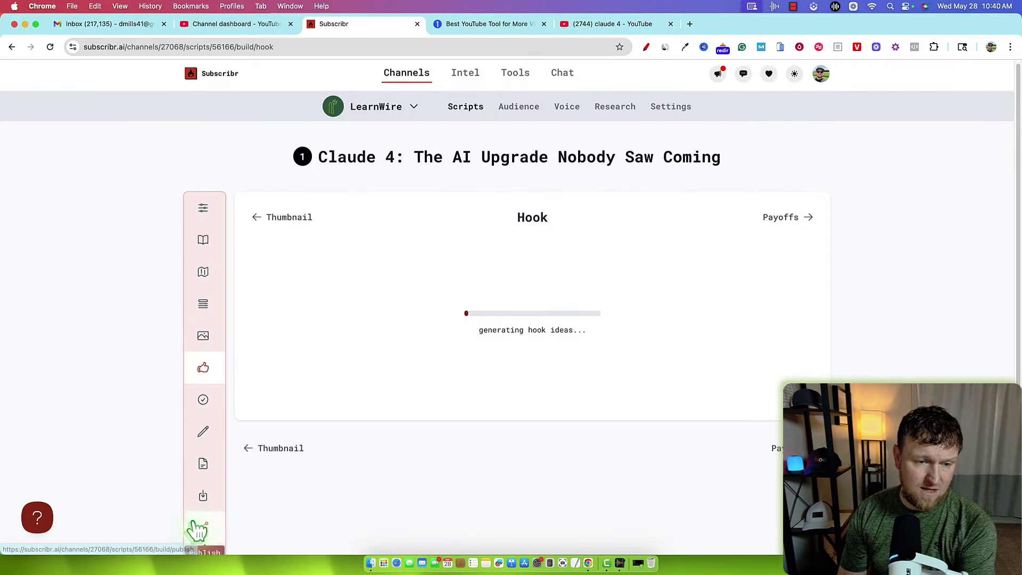
Step: Select the hook beginning "You know that feeling when you ask AI to write something" and continue to the Payoffs stage
{"action": "scroll", "coordinate": [198, 527], "scroll_direction": "down", "scroll_amount": 3}
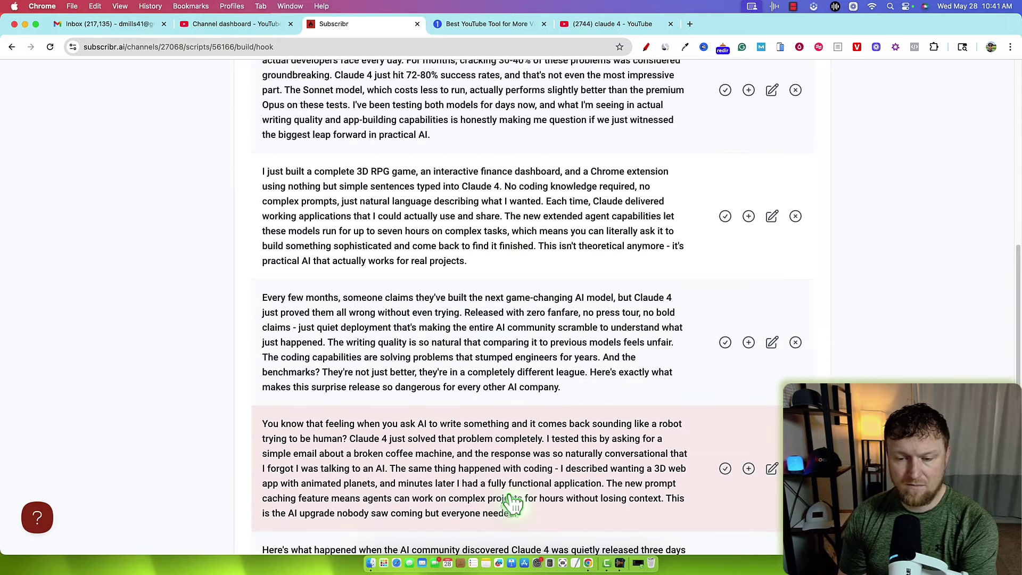
{"action": "scroll", "coordinate": [512, 503], "scroll_direction": "down", "scroll_amount": 1}
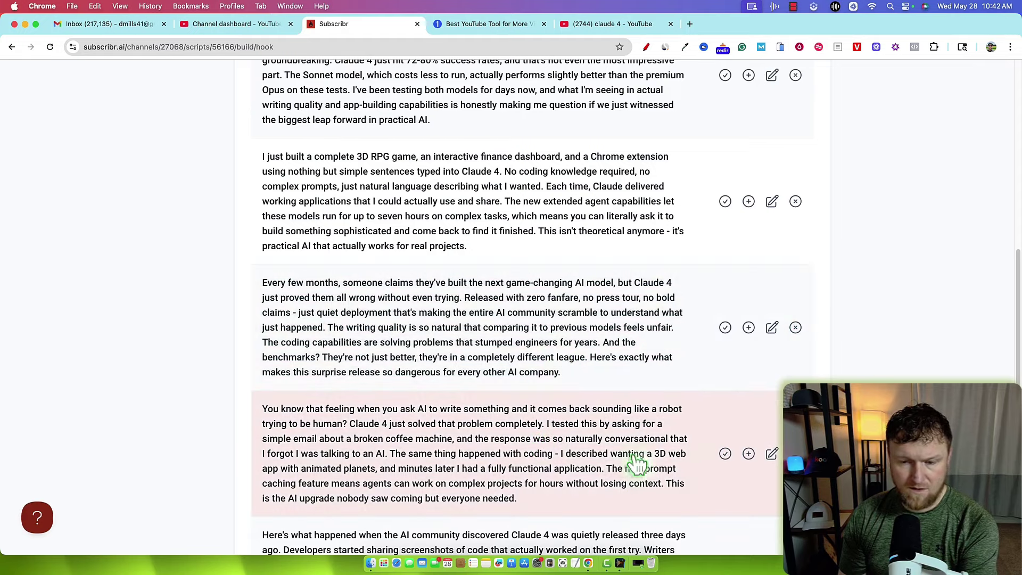
{"action": "left_click", "coordinate": [725, 453]}
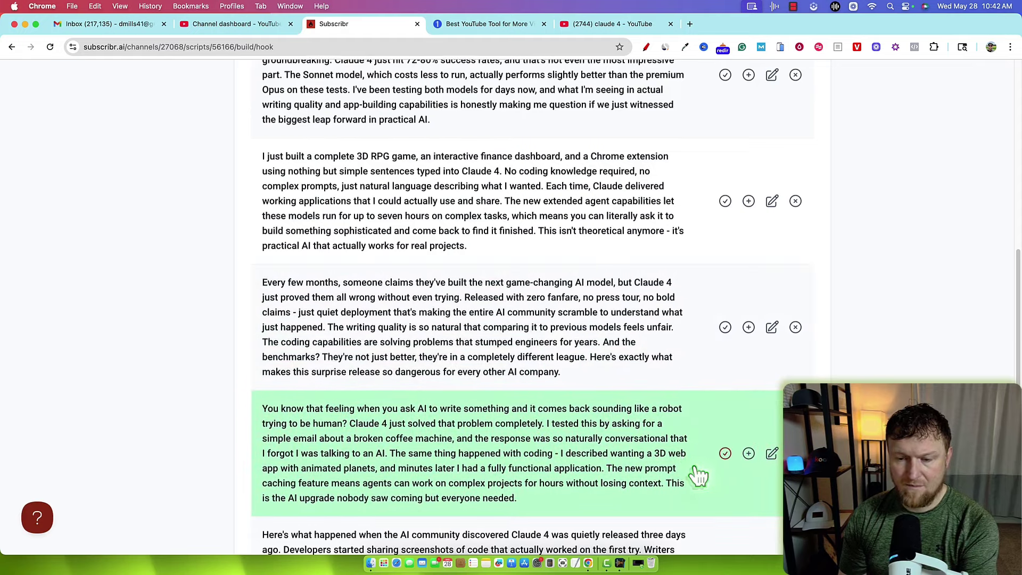
{"action": "scroll", "coordinate": [699, 475], "scroll_direction": "down", "scroll_amount": 3}
{"action": "scroll", "coordinate": [700, 475], "scroll_direction": "down", "scroll_amount": 8}
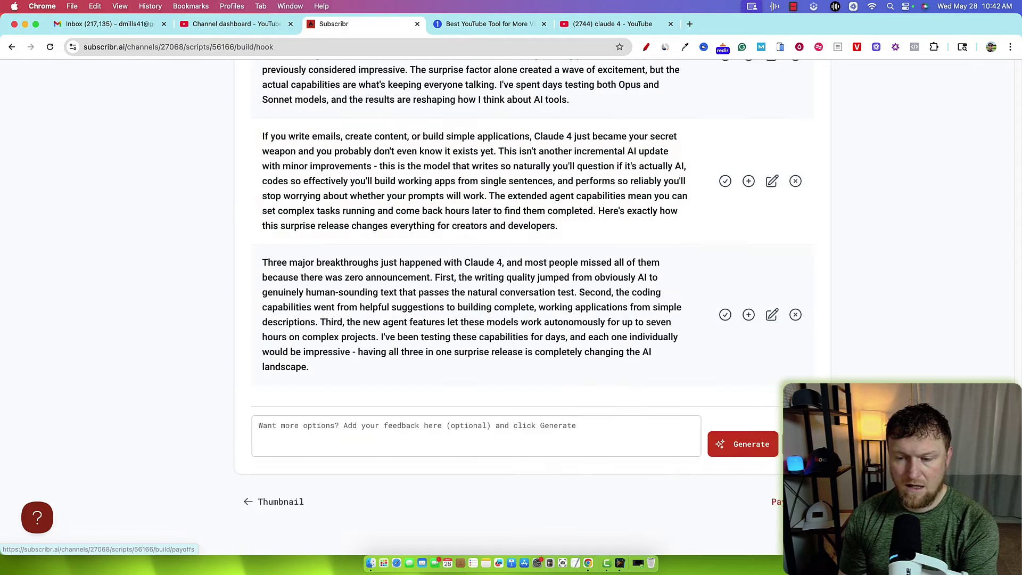
{"action": "left_click", "coordinate": [783, 501]}
Step: Continue from Payoffs to the Draft stage and generate both the outline and the full draft
{"action": "left_click", "coordinate": [787, 220]}
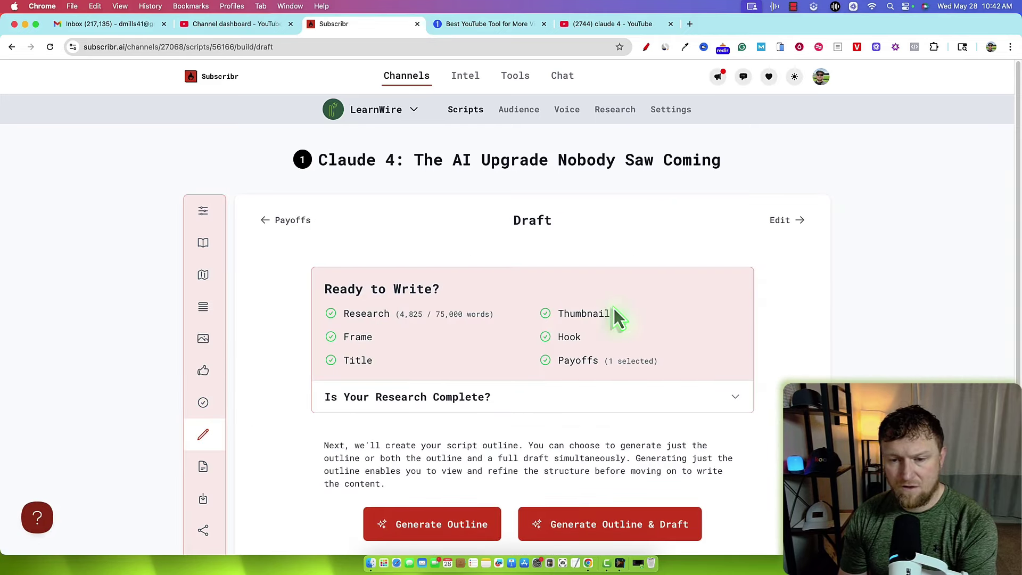
{"action": "scroll", "coordinate": [367, 420], "scroll_direction": "down", "scroll_amount": 1}
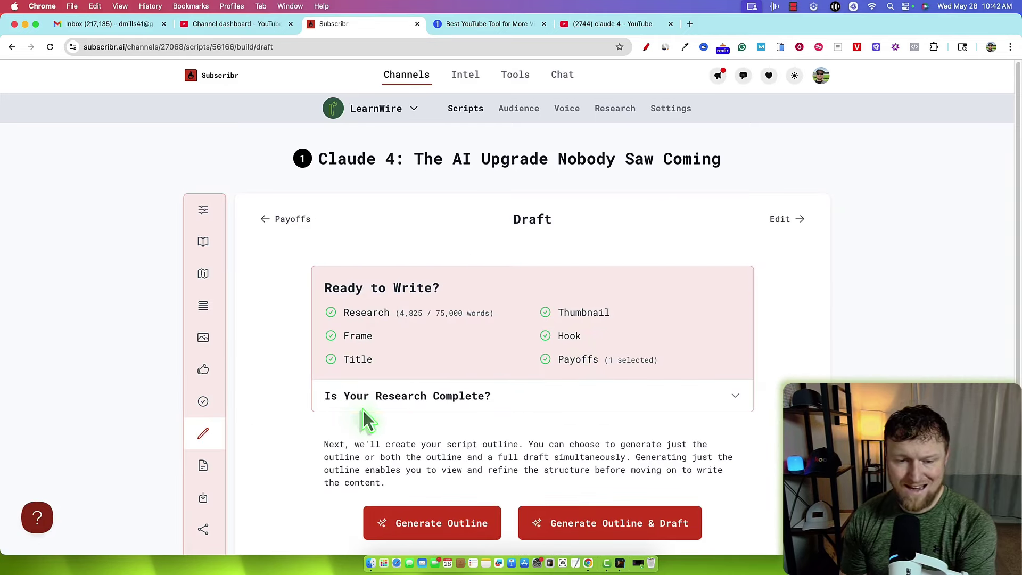
{"action": "scroll", "coordinate": [368, 421], "scroll_direction": "down", "scroll_amount": 2}
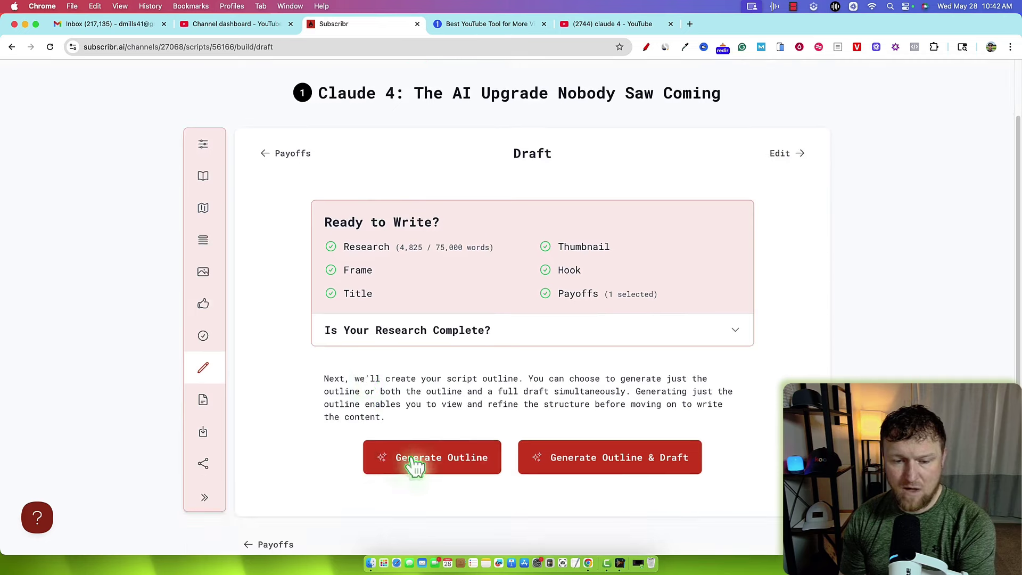
{"action": "left_click", "coordinate": [596, 466]}
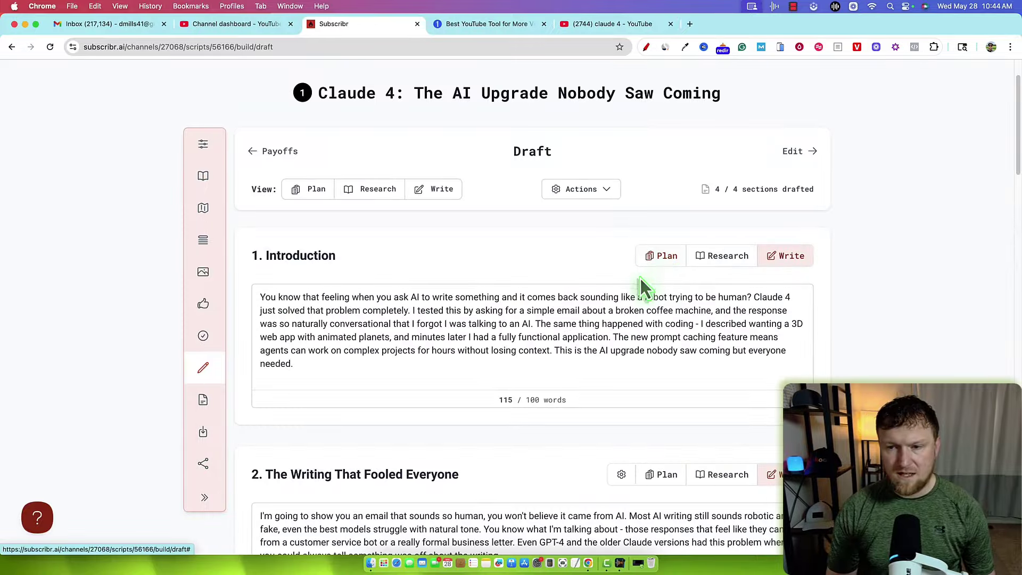
Step: Read through the drafted sections, continue to the Edit stage and read the notice about reviewing the draft
{"action": "scroll", "coordinate": [639, 283], "scroll_direction": "down", "scroll_amount": 10}
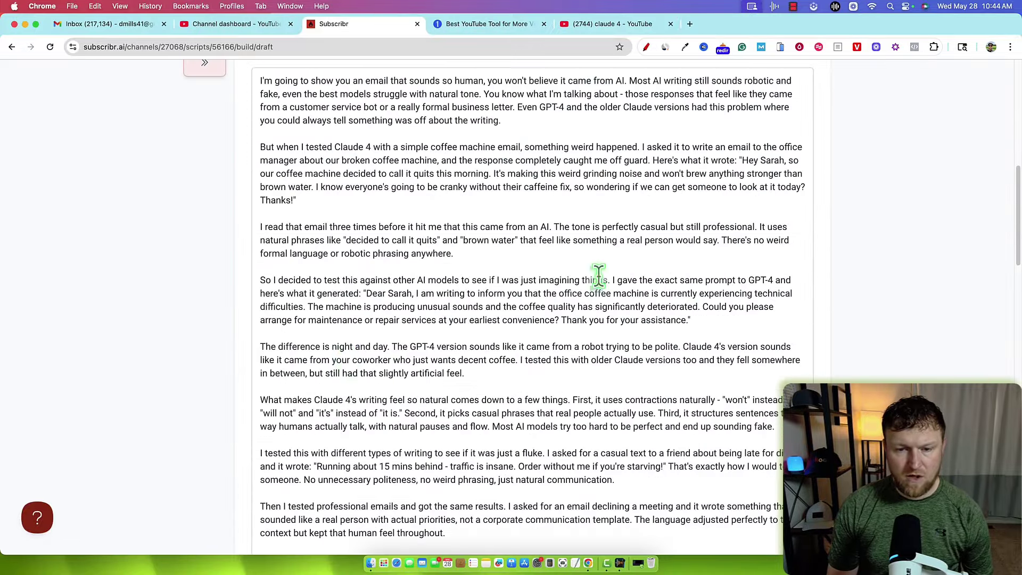
{"action": "scroll", "coordinate": [450, 207], "scroll_direction": "down", "scroll_amount": 9}
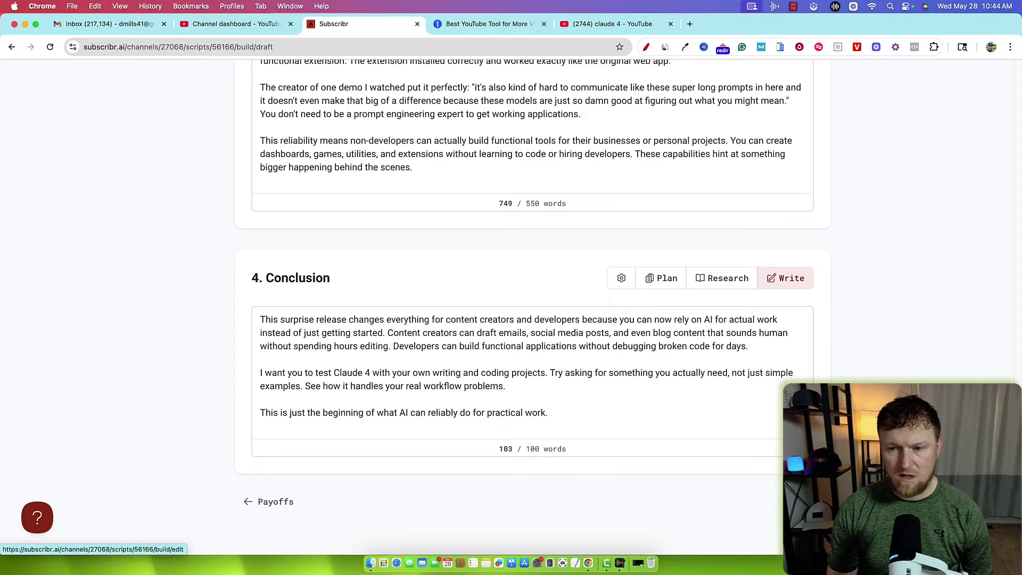
{"action": "left_click", "coordinate": [778, 502]}
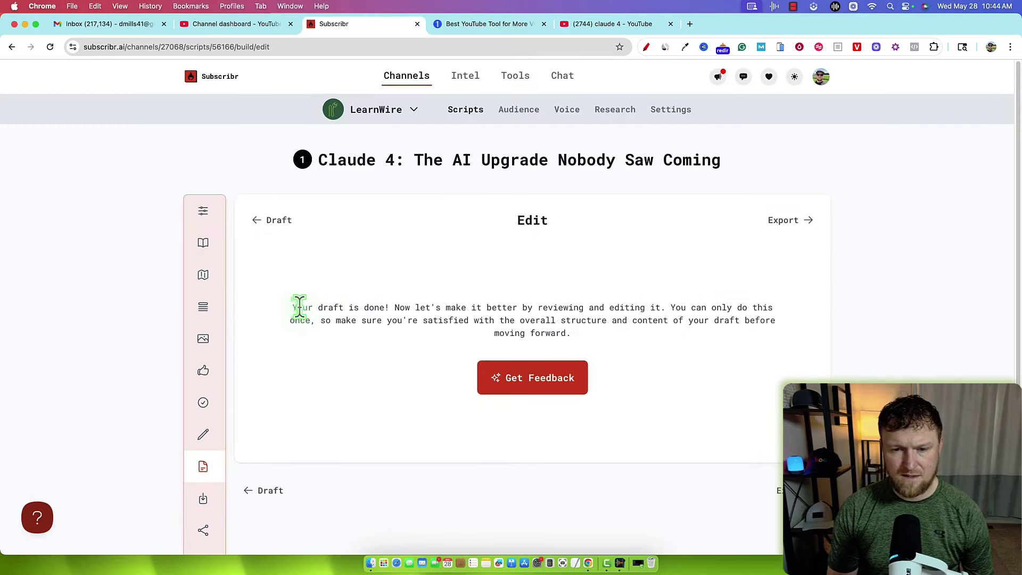
{"action": "left_click_drag", "start_coordinate": [297, 307], "coordinate": [780, 331]}
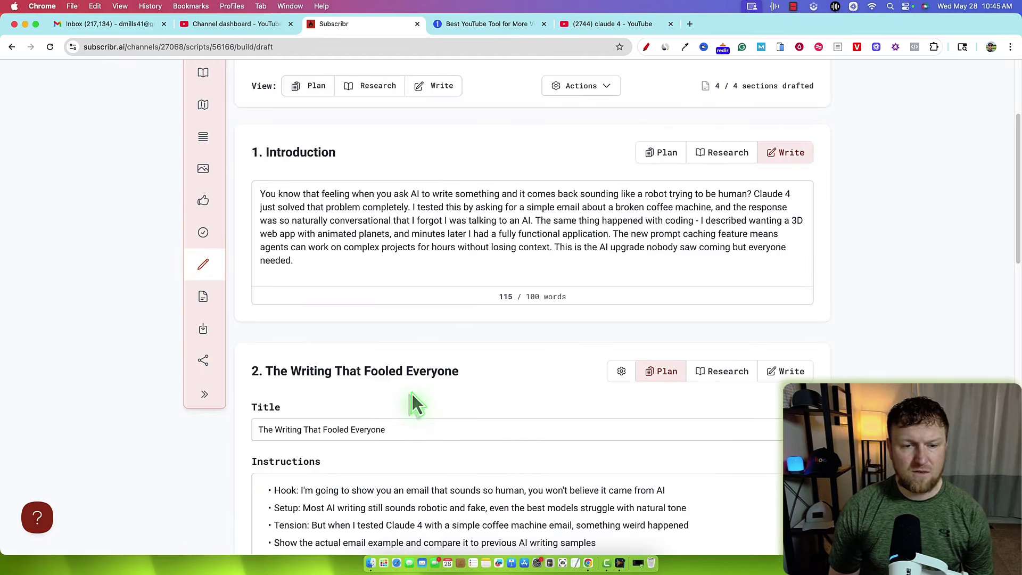
Step: Examine the plan instructions for the "The Writing That Fooled Everyone" and "Apps That Actually Work" sections
{"action": "scroll", "coordinate": [414, 394], "scroll_direction": "down", "scroll_amount": 1}
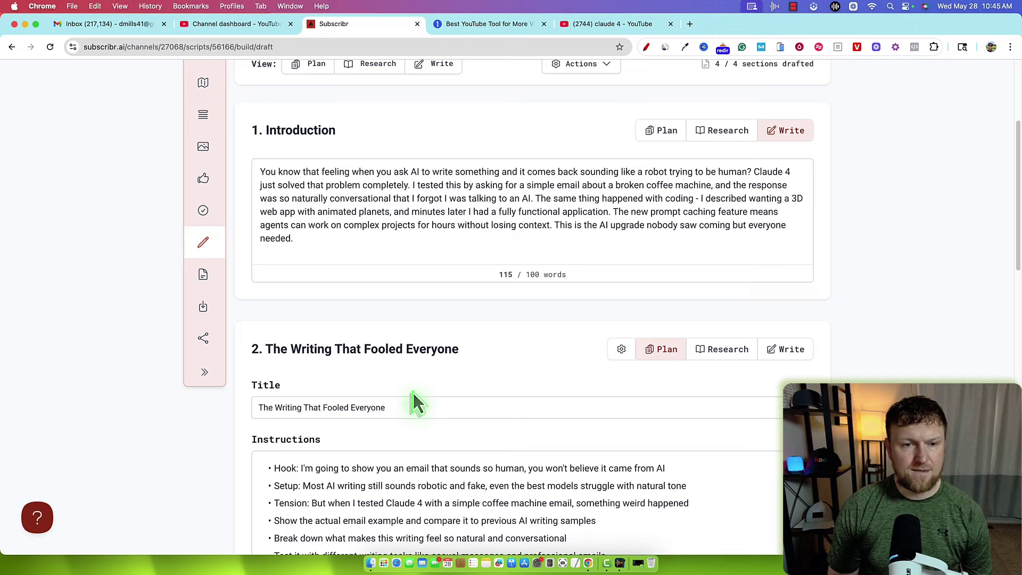
{"action": "scroll", "coordinate": [551, 376], "scroll_direction": "down", "scroll_amount": 2}
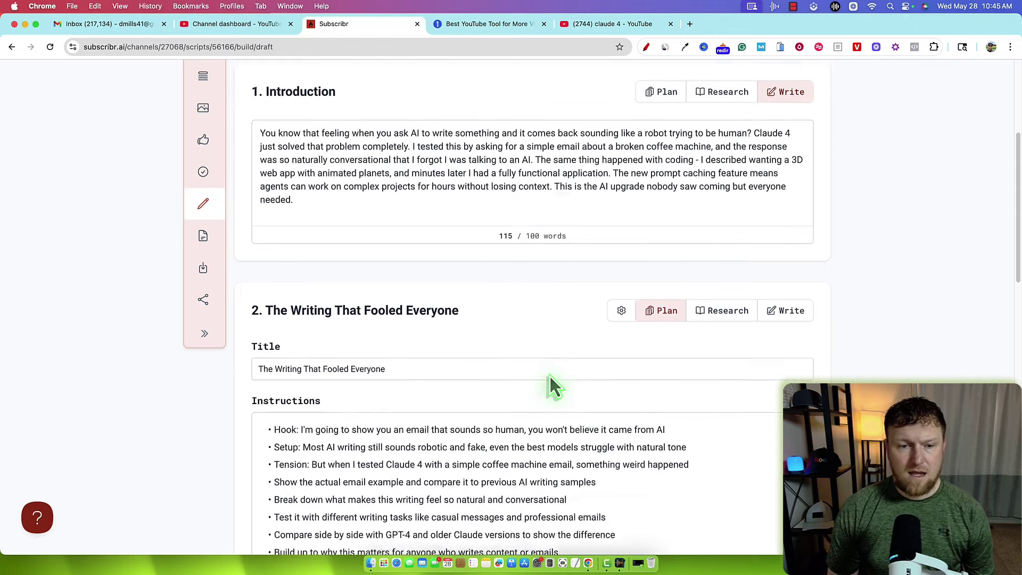
{"action": "scroll", "coordinate": [551, 394], "scroll_direction": "down", "scroll_amount": 5}
{"action": "scroll", "coordinate": [447, 411], "scroll_direction": "down", "scroll_amount": 15}
{"action": "left_click_drag", "start_coordinate": [625, 433], "coordinate": [290, 290]}
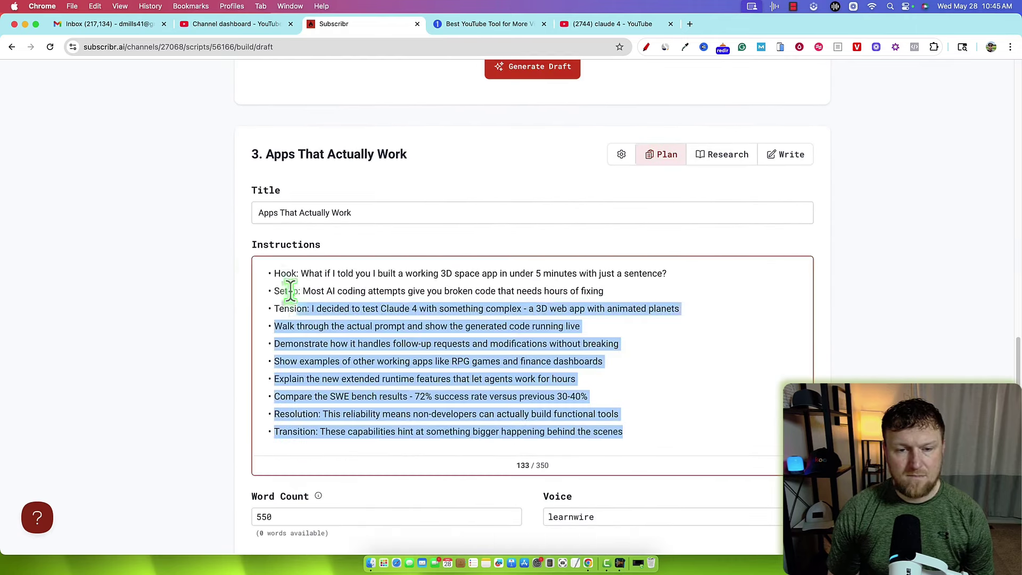
{"action": "scroll", "coordinate": [502, 434], "scroll_direction": "up", "scroll_amount": 20}
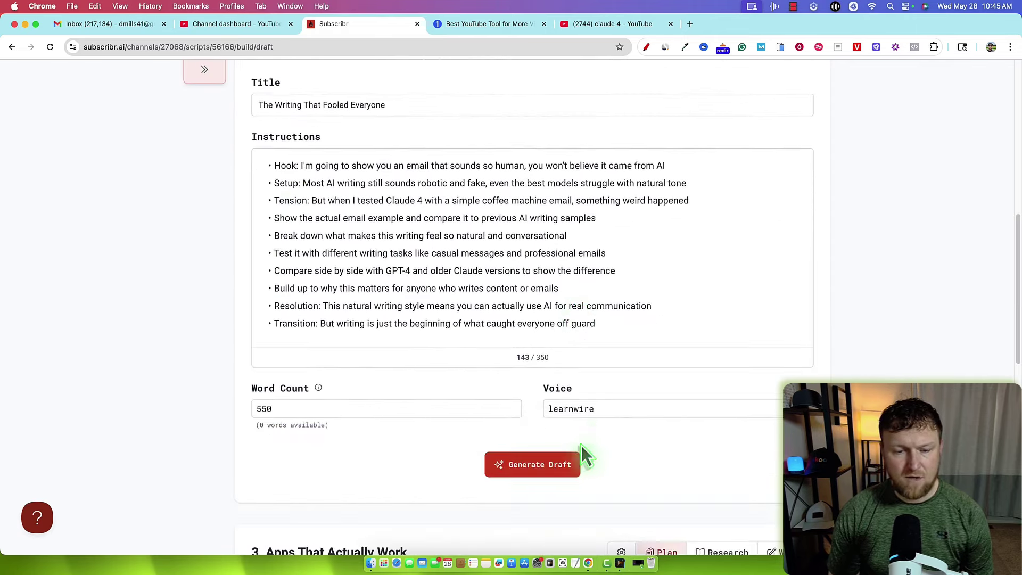
{"action": "scroll", "coordinate": [601, 365], "scroll_direction": "up", "scroll_amount": 1}
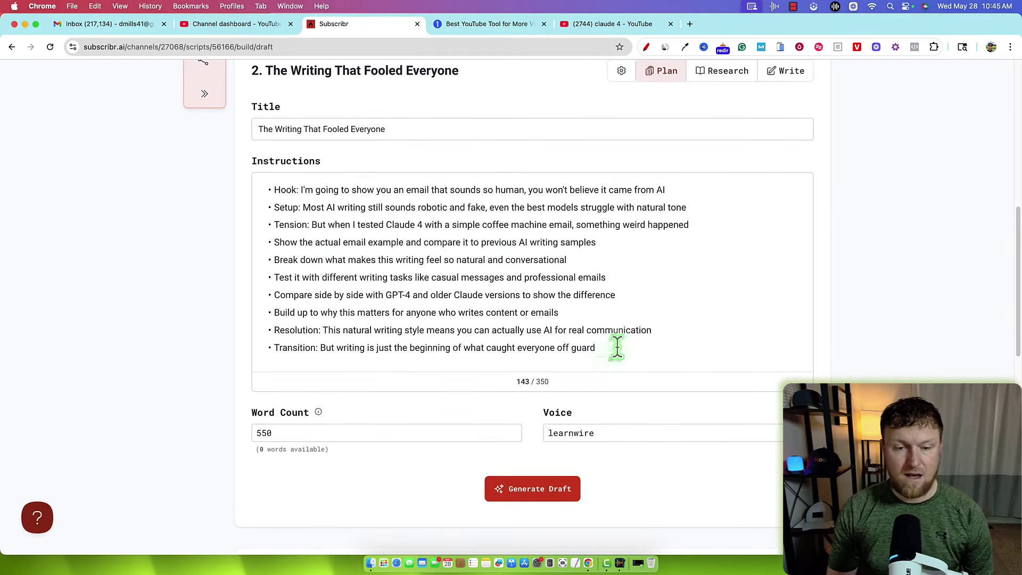
Step: Try a word count of 1300 for "The Writing That Fooled Everyone", return it to 550 and regenerate that section's draft
{"action": "left_click_drag", "start_coordinate": [383, 433], "coordinate": [240, 410]}
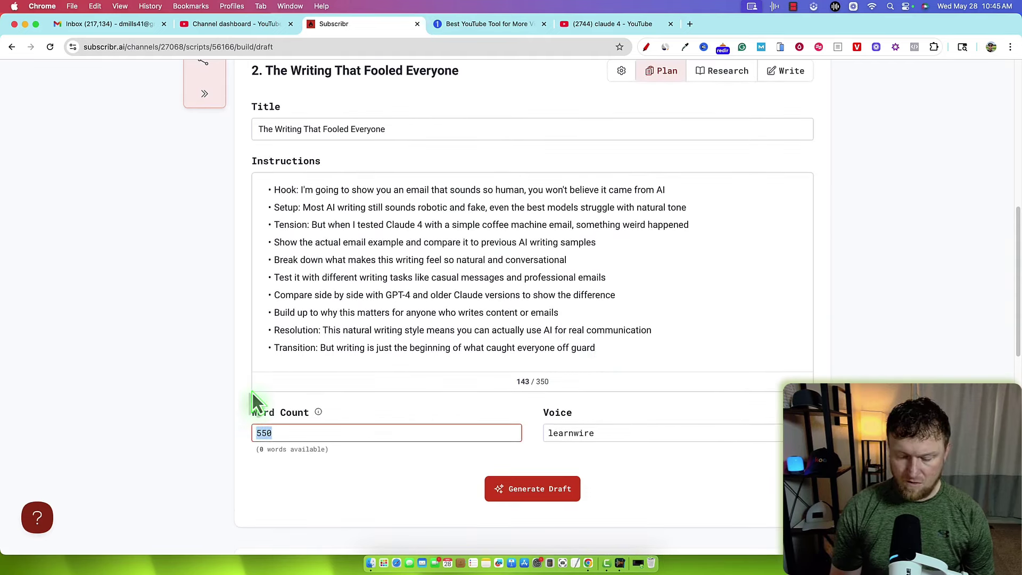
{"action": "type", "text": "1300"}
{"action": "key", "text": "BackSpace"}
{"action": "key", "text": "BackSpace"}
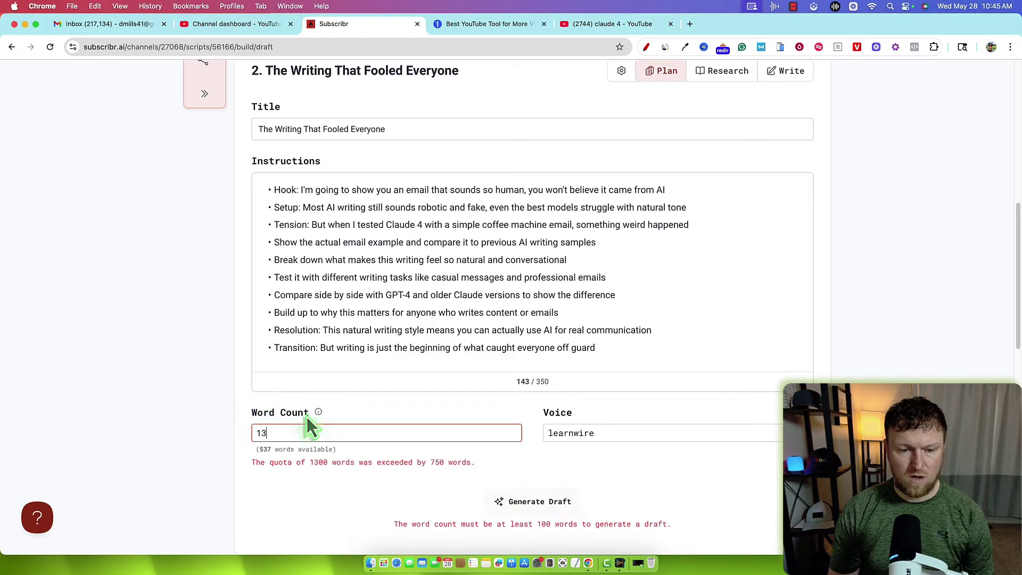
{"action": "left_click", "coordinate": [527, 498]}
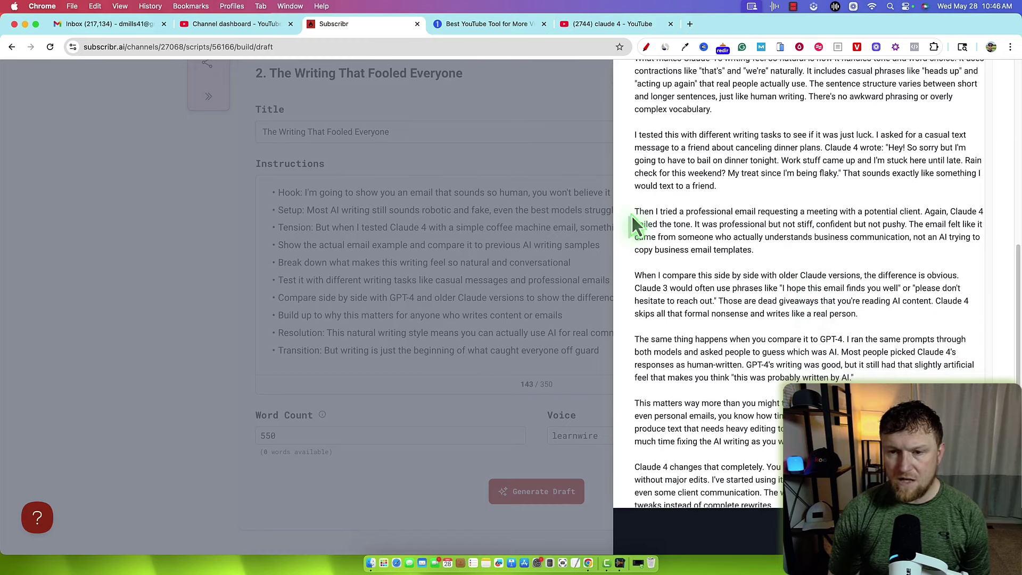
Step: Read the newly generated draft of section 2, close its preview and look over the text in the script
{"action": "left_click_drag", "start_coordinate": [637, 211], "coordinate": [842, 371]}
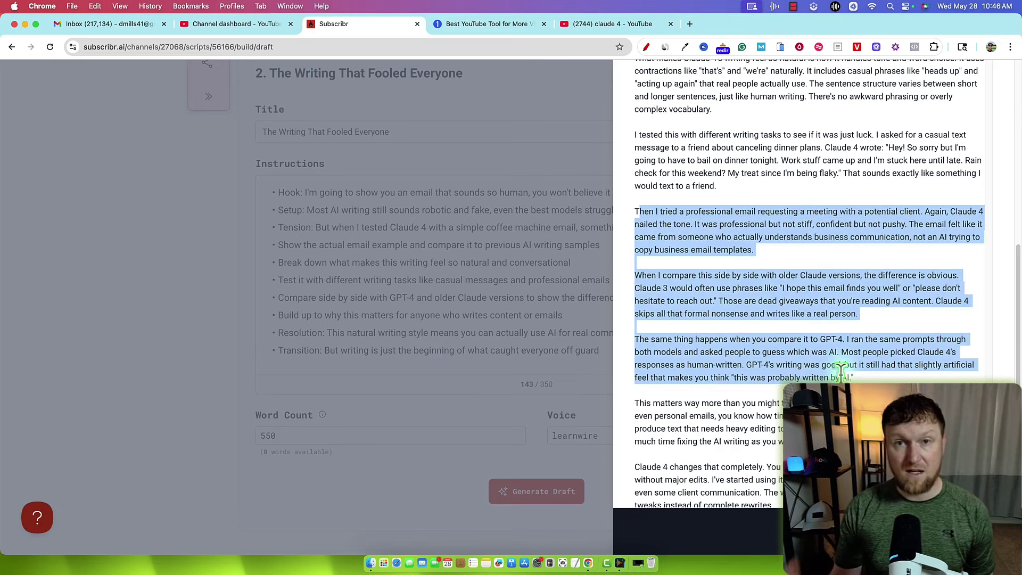
{"action": "scroll", "coordinate": [842, 371], "scroll_direction": "down", "scroll_amount": 3}
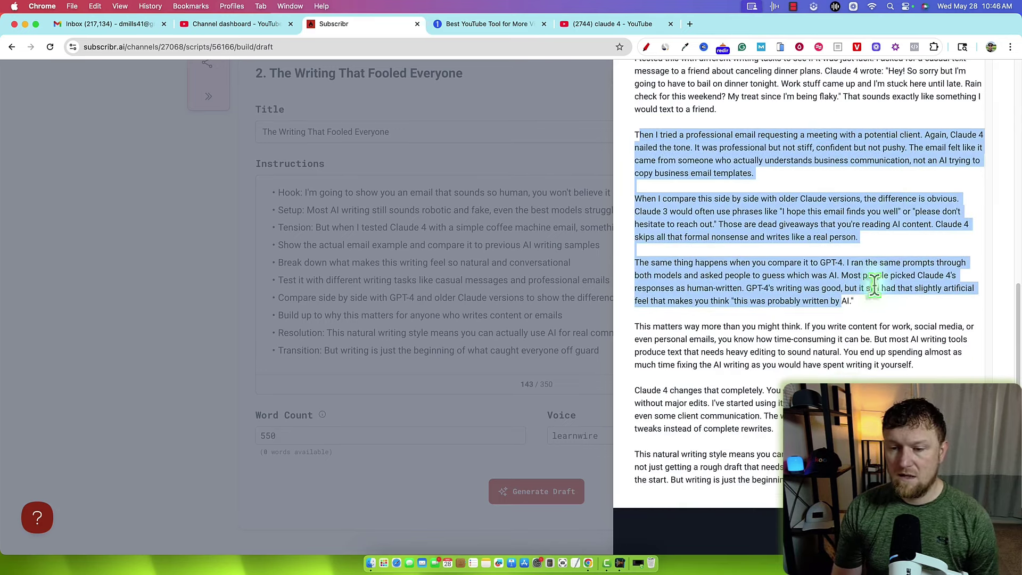
{"action": "key", "text": "Escape"}
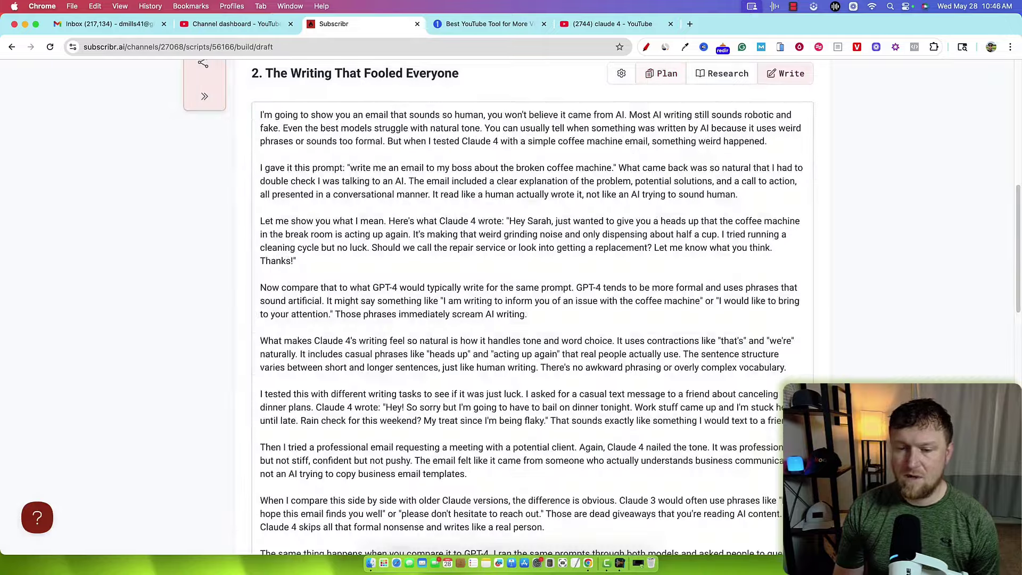
{"action": "scroll", "coordinate": [795, 371], "scroll_direction": "down", "scroll_amount": 10}
{"action": "scroll", "coordinate": [765, 377], "scroll_direction": "up", "scroll_amount": 15}
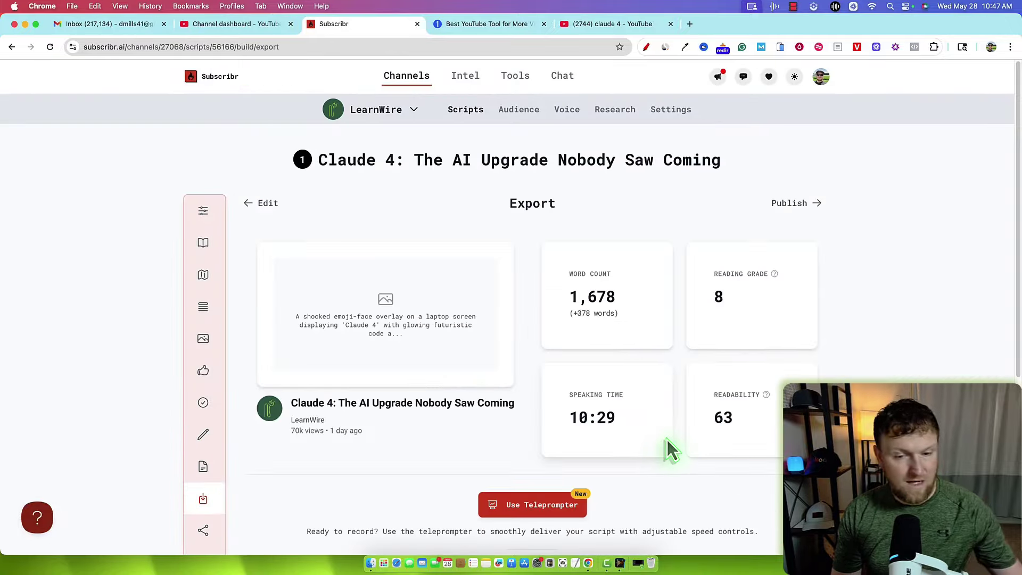
Step: Review the Export stage's word count, speaking time and readability, along with the script, research and thumbnail brief options
{"action": "scroll", "coordinate": [687, 408], "scroll_direction": "down", "scroll_amount": 1}
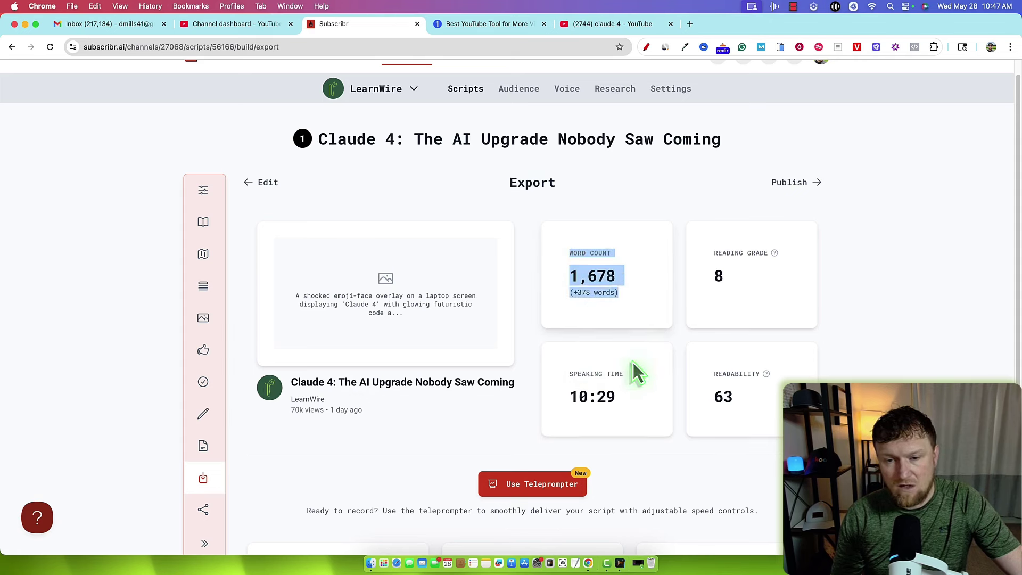
{"action": "left_click_drag", "start_coordinate": [568, 375], "coordinate": [639, 430]}
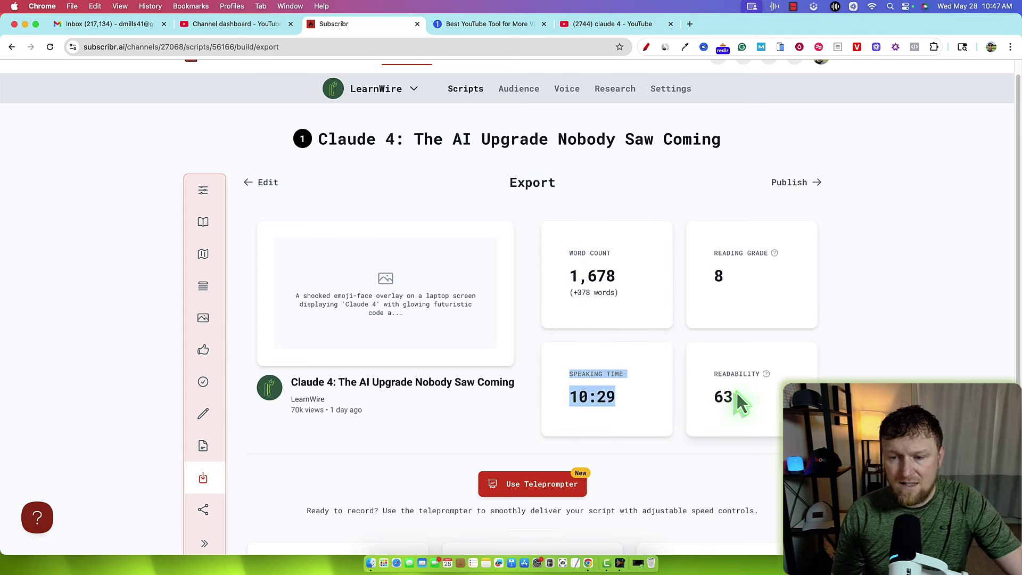
{"action": "scroll", "coordinate": [351, 347], "scroll_direction": "down", "scroll_amount": 3}
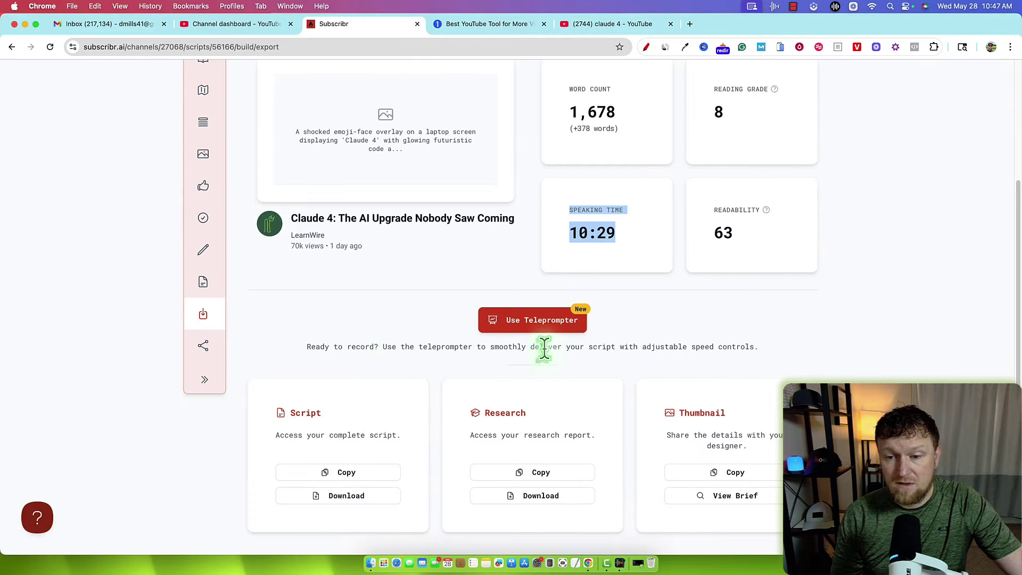
{"action": "scroll", "coordinate": [743, 405], "scroll_direction": "down", "scroll_amount": 2}
{"action": "left_click", "coordinate": [743, 405]}
{"action": "scroll", "coordinate": [739, 407], "scroll_direction": "up", "scroll_amount": 5}
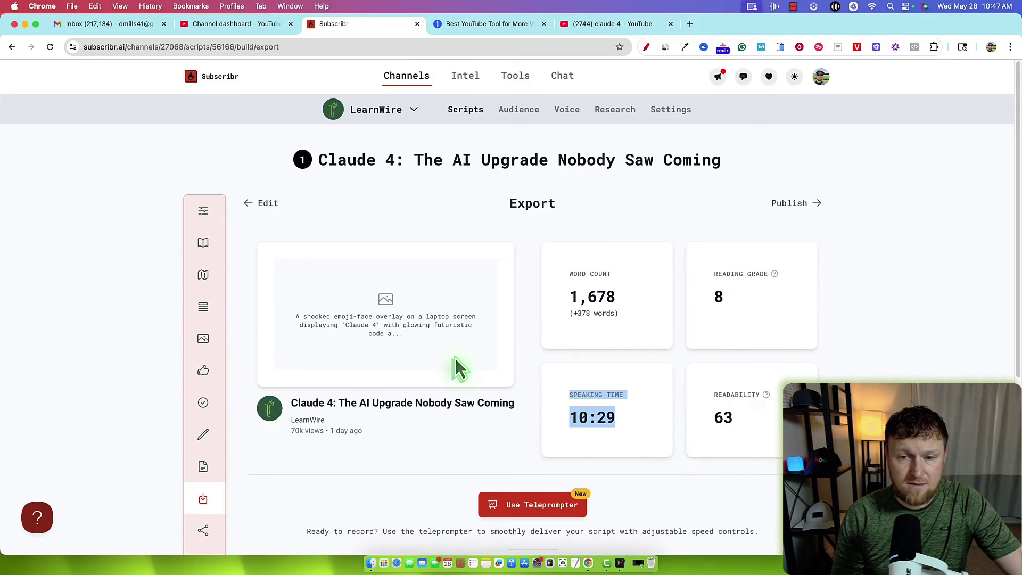
Step: Download the complete script as a .docx document and open it in Word
{"action": "scroll", "coordinate": [459, 367], "scroll_direction": "down", "scroll_amount": 5}
{"action": "left_click", "coordinate": [395, 407]}
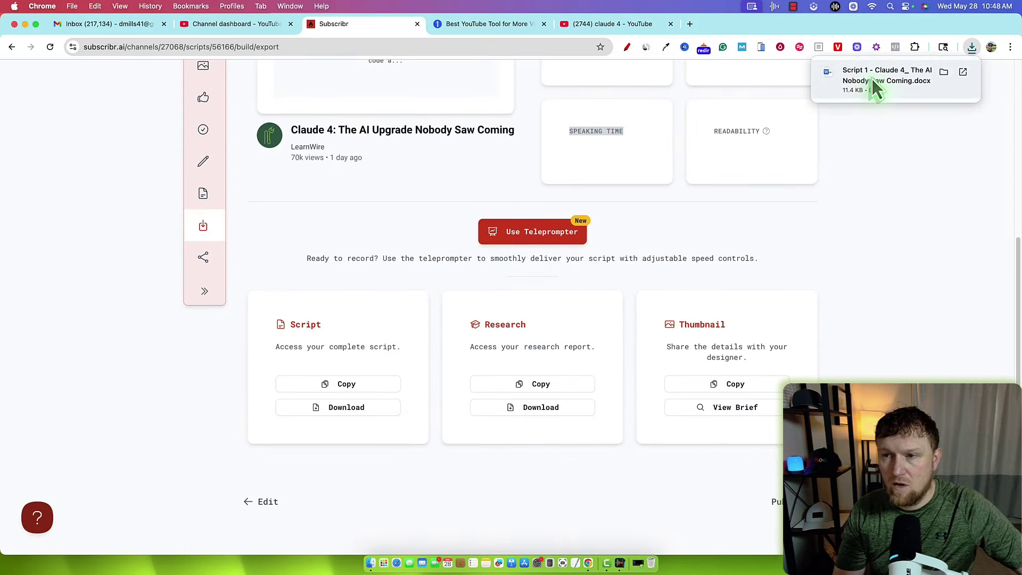
{"action": "left_click", "coordinate": [528, 378]}
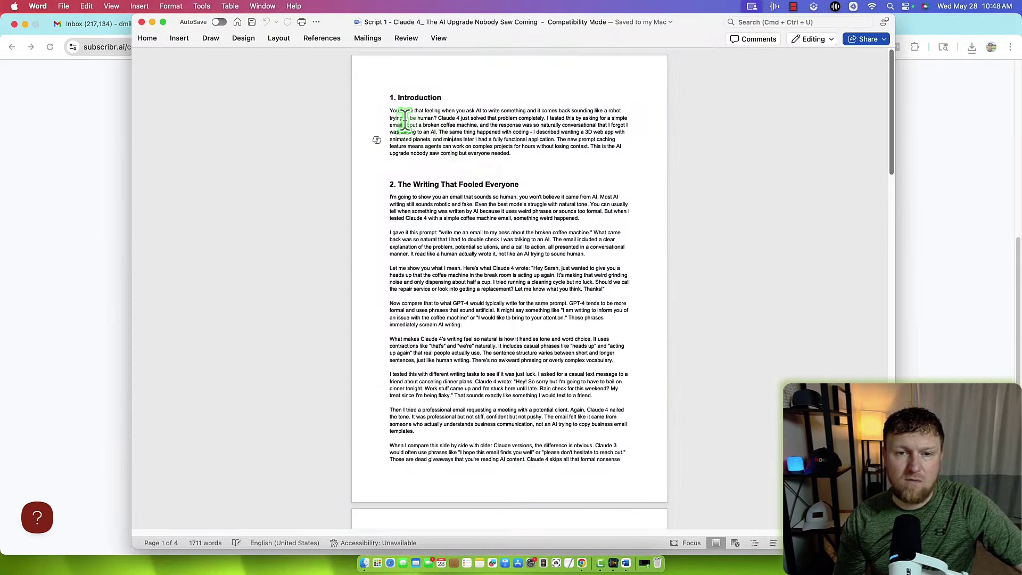
Step: Read through the exported script in Word from the Introduction to the Conclusion, and return to its first page
{"action": "left_click_drag", "start_coordinate": [404, 118], "coordinate": [530, 396]}
{"action": "left_click_drag", "start_coordinate": [396, 204], "coordinate": [551, 464]}
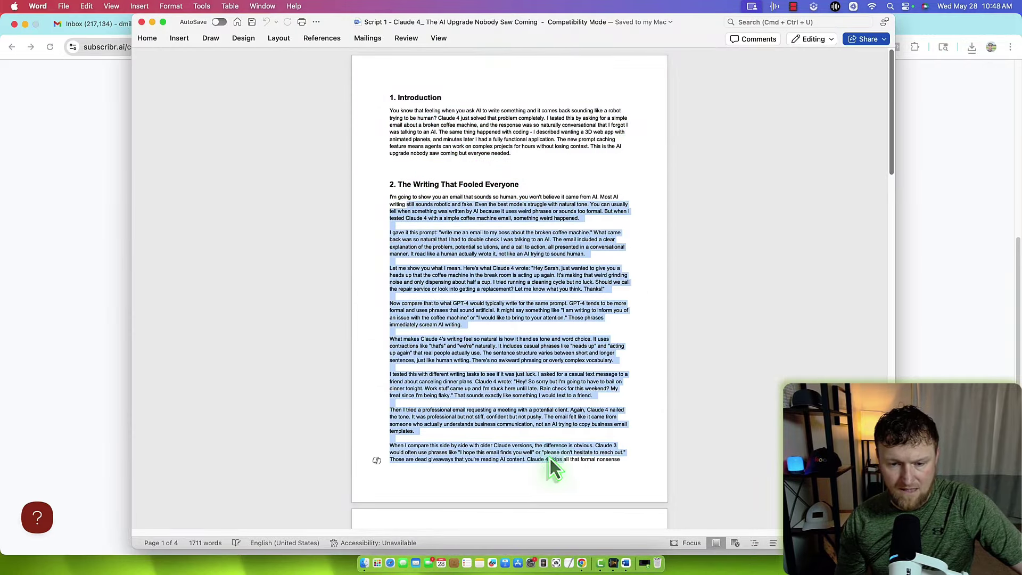
{"action": "scroll", "coordinate": [550, 459], "scroll_direction": "down", "scroll_amount": 10}
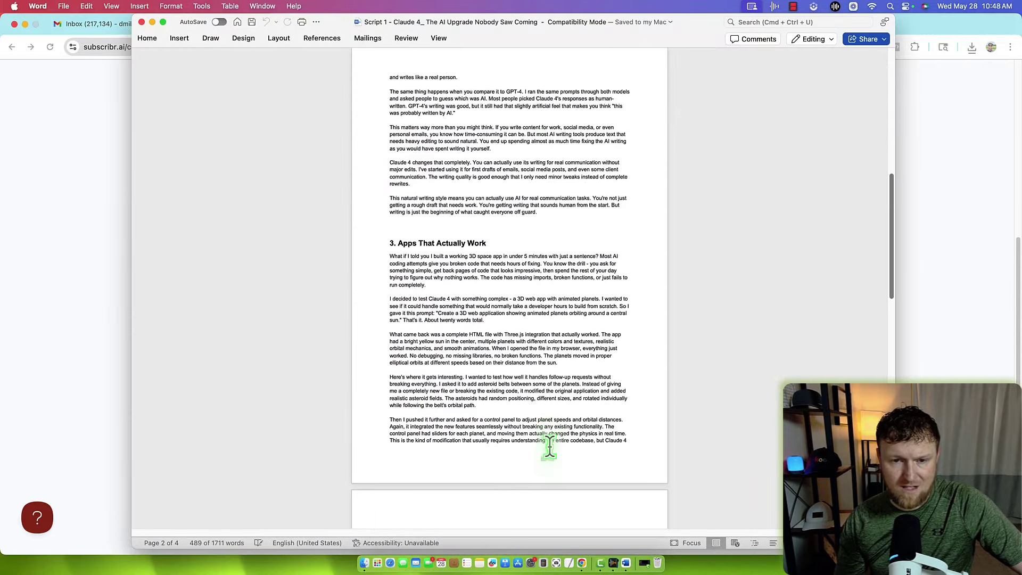
{"action": "scroll", "coordinate": [534, 315], "scroll_direction": "down", "scroll_amount": 10}
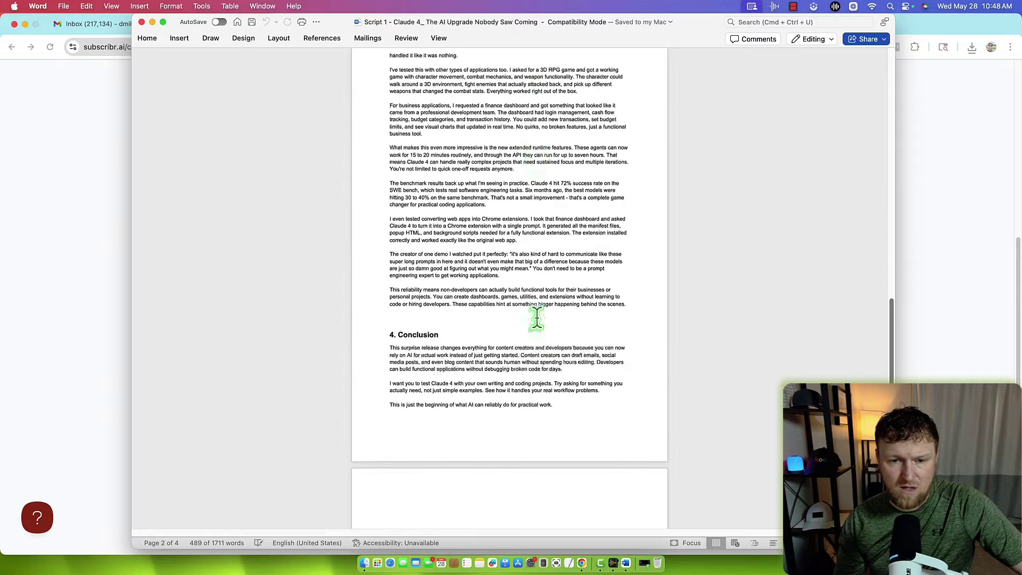
{"action": "scroll", "coordinate": [537, 317], "scroll_direction": "down", "scroll_amount": 10}
{"action": "scroll", "coordinate": [536, 318], "scroll_direction": "up", "scroll_amount": 20}
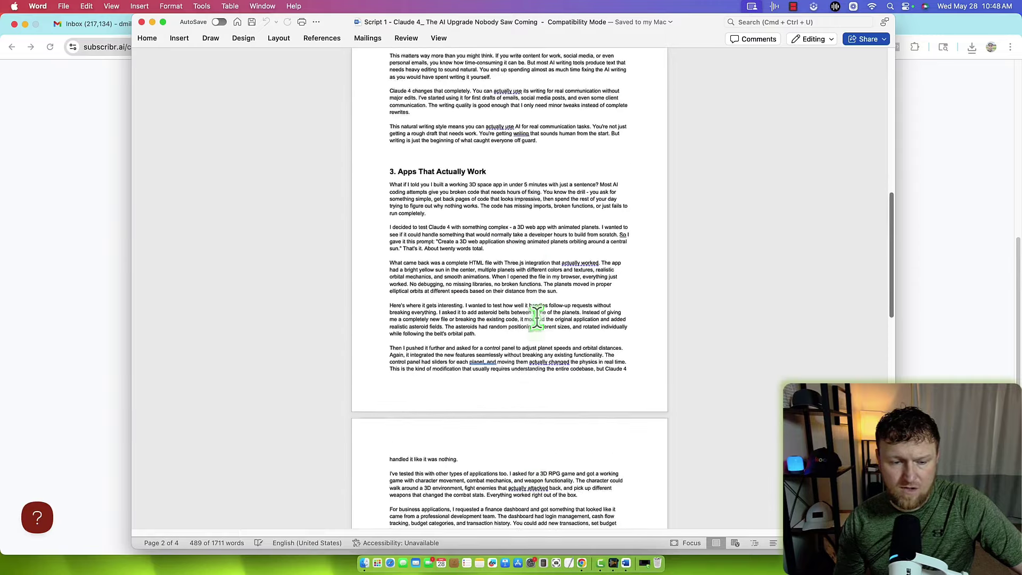
{"action": "scroll", "coordinate": [537, 318], "scroll_direction": "up", "scroll_amount": 15}
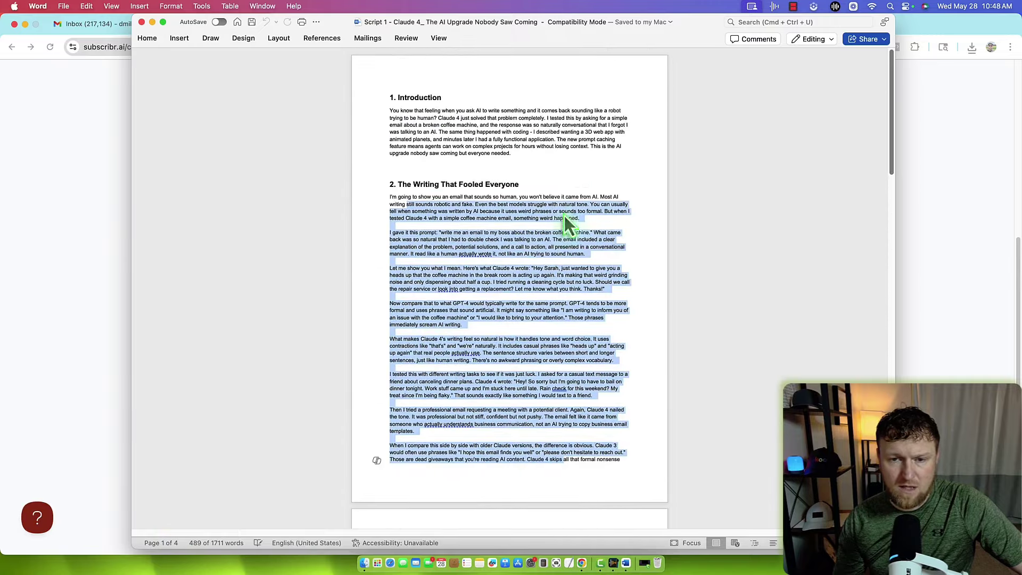
Step: Switch from Word back to Subscribr in Chrome and open the Claude 4 script in Teleprompter Mode
{"action": "left_click", "coordinate": [673, 167]}
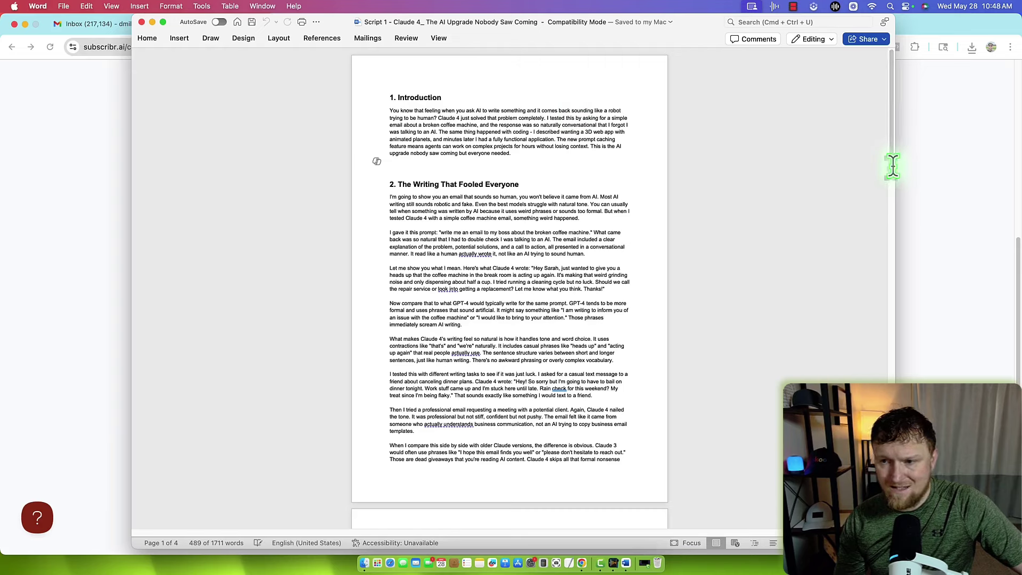
{"action": "left_click", "coordinate": [953, 141]}
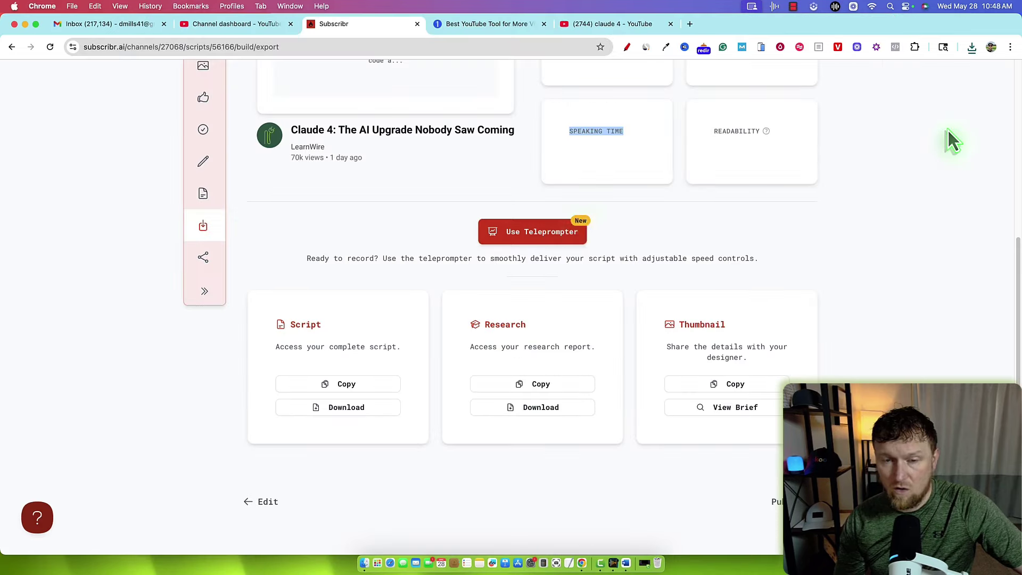
{"action": "scroll", "coordinate": [548, 347], "scroll_direction": "up", "scroll_amount": 6}
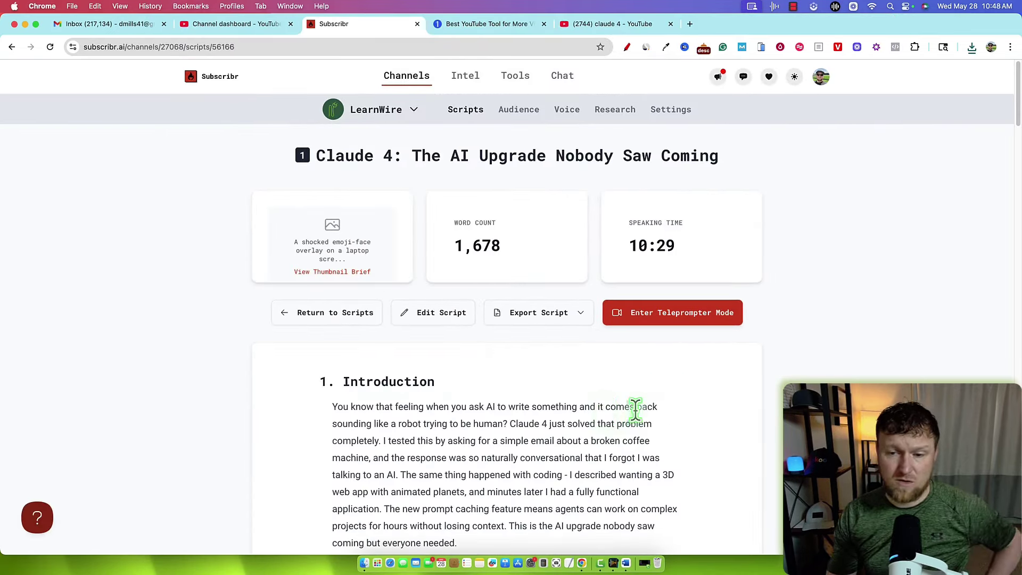
{"action": "left_click", "coordinate": [675, 319]}
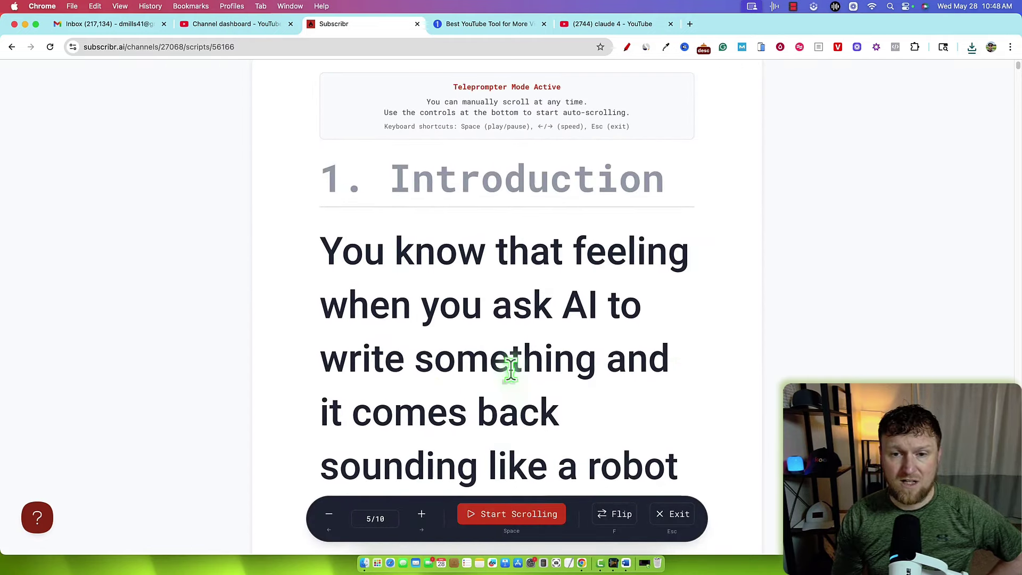
Step: Play the teleprompter's auto-scroll through the Introduction, pause it and set the scrolling speed to 4/10
{"action": "scroll", "coordinate": [519, 479], "scroll_direction": "up", "scroll_amount": 3}
{"action": "scroll", "coordinate": [520, 474], "scroll_direction": "down", "scroll_amount": 7}
{"action": "scroll", "coordinate": [519, 461], "scroll_direction": "up", "scroll_amount": 4}
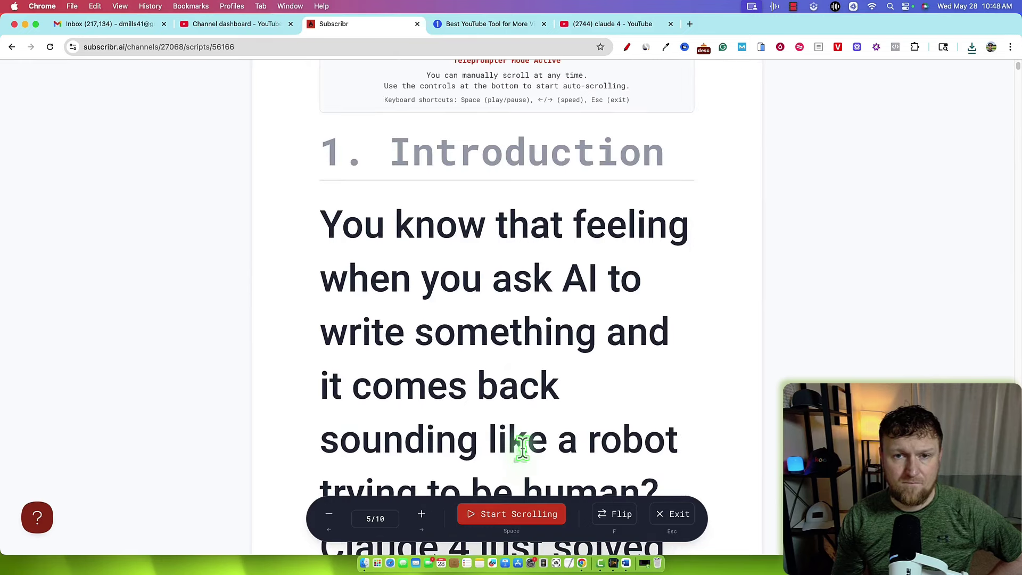
{"action": "key", "text": "space"}
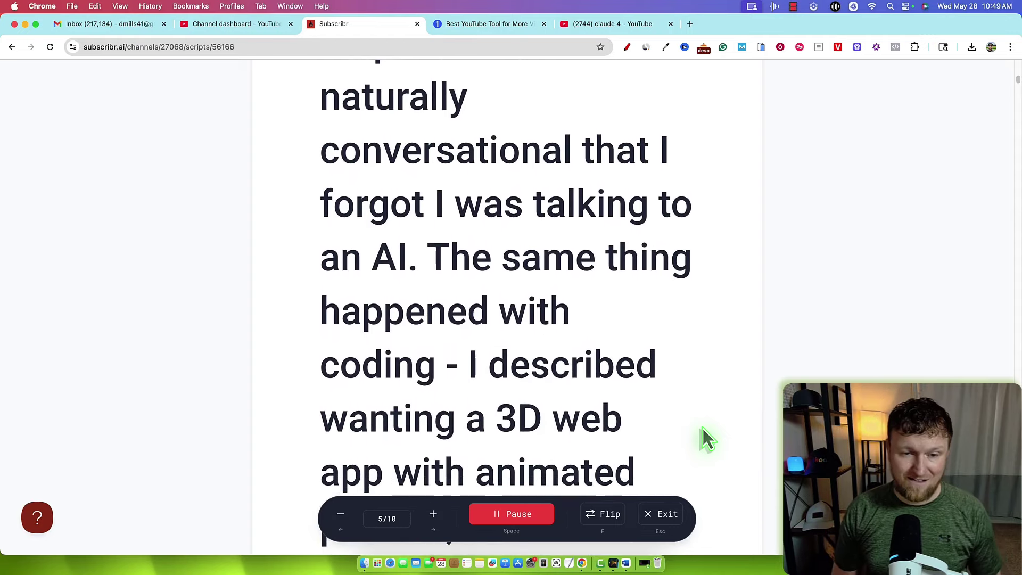
{"action": "left_click", "coordinate": [500, 517]}
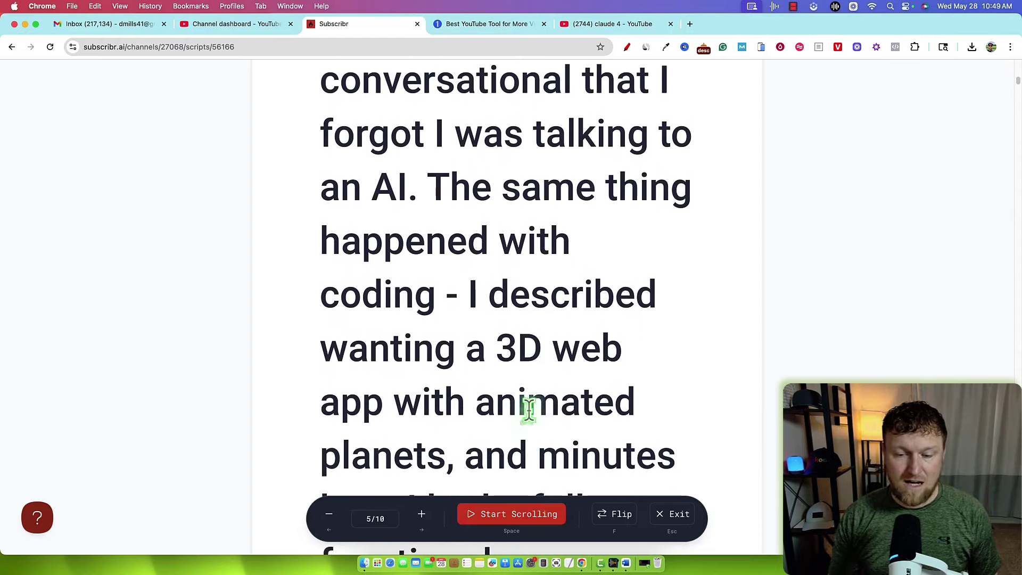
{"action": "key", "text": "Left"}
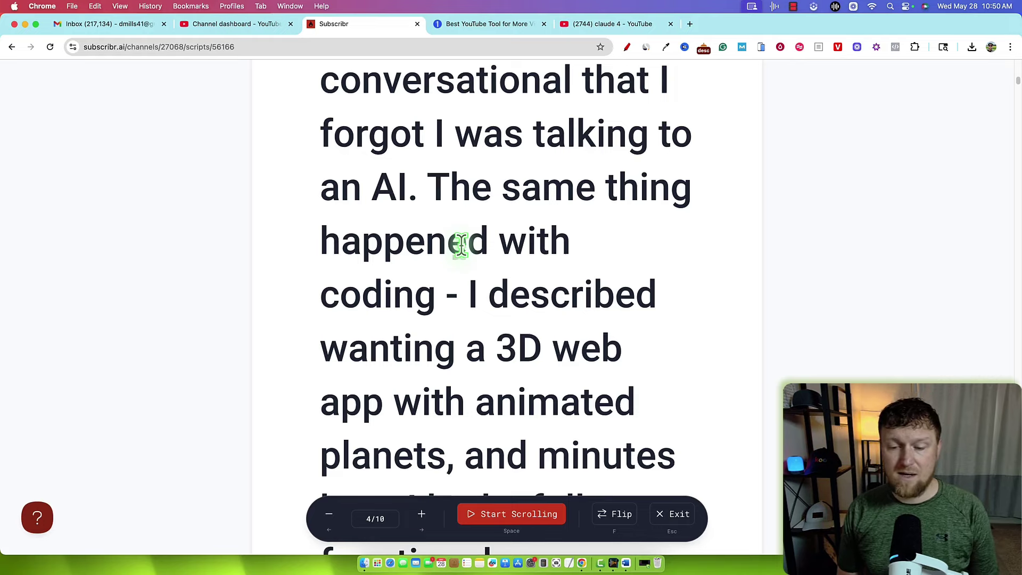
Step: Compare 1of10's "claude 4" outlier results with the Subscribr script page, ending on the Subscribr teleprompter
{"action": "left_click", "coordinate": [466, 25]}
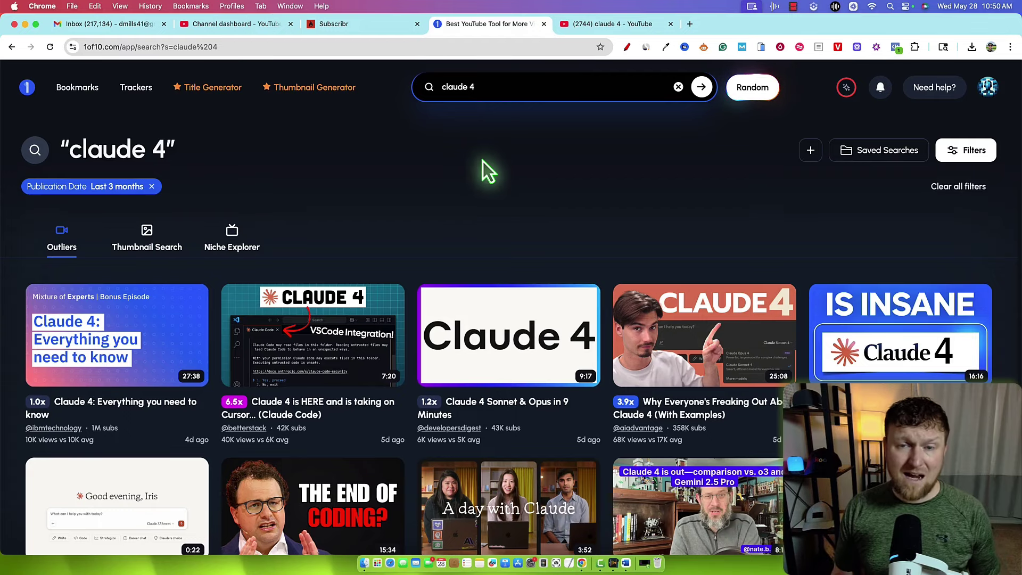
{"action": "left_click", "coordinate": [378, 23]}
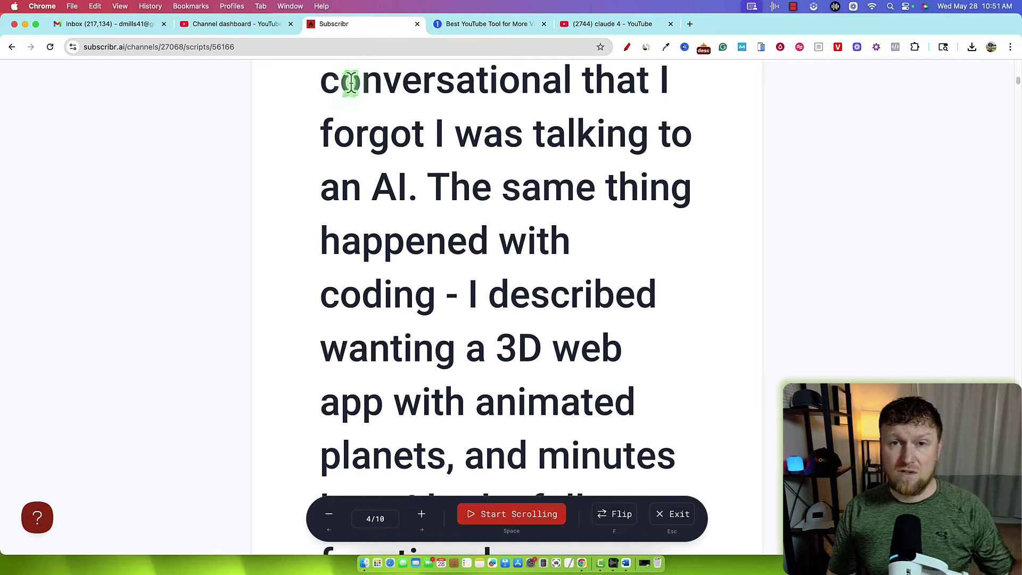
{"action": "scroll", "coordinate": [425, 205], "scroll_direction": "up", "scroll_amount": 15}
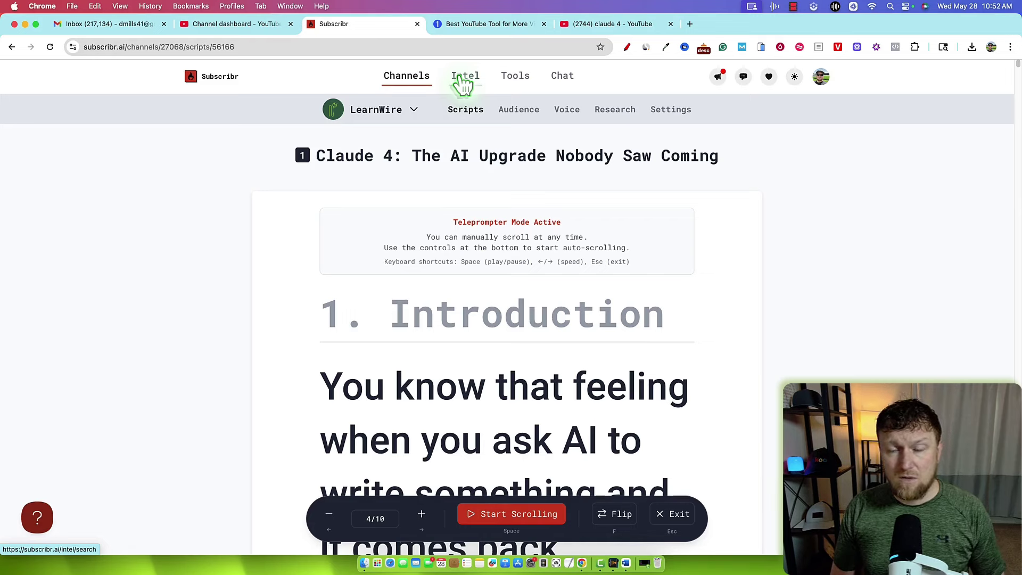
{"action": "left_click", "coordinate": [471, 25]}
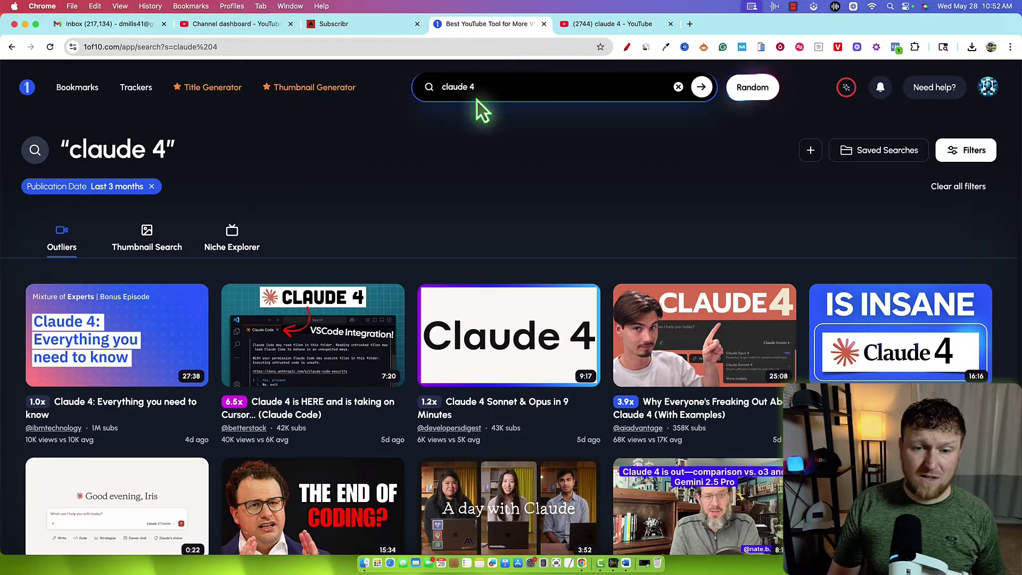
{"action": "scroll", "coordinate": [543, 346], "scroll_direction": "down", "scroll_amount": 3}
{"action": "scroll", "coordinate": [502, 392], "scroll_direction": "up", "scroll_amount": 3}
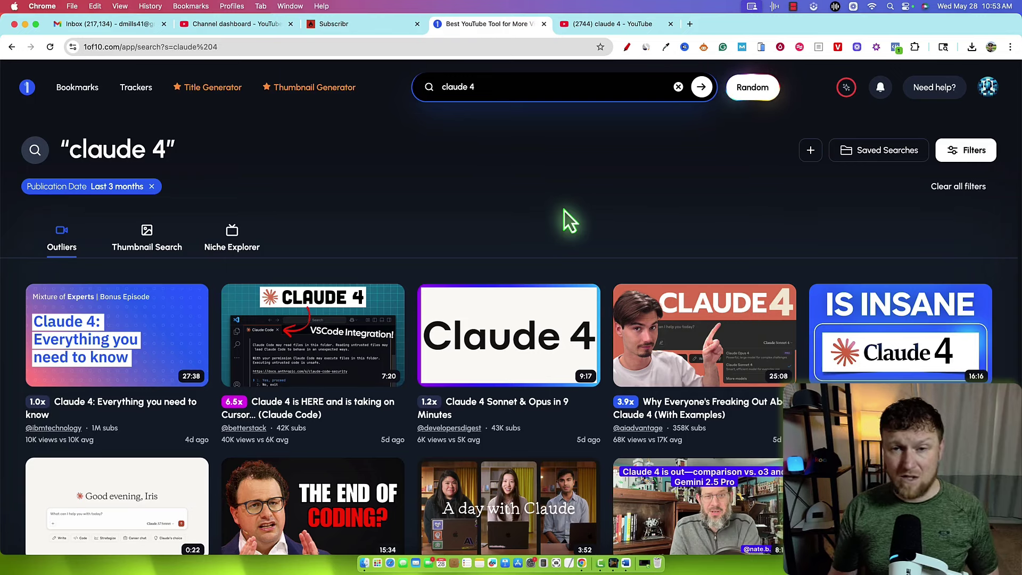
{"action": "left_click", "coordinate": [341, 24]}
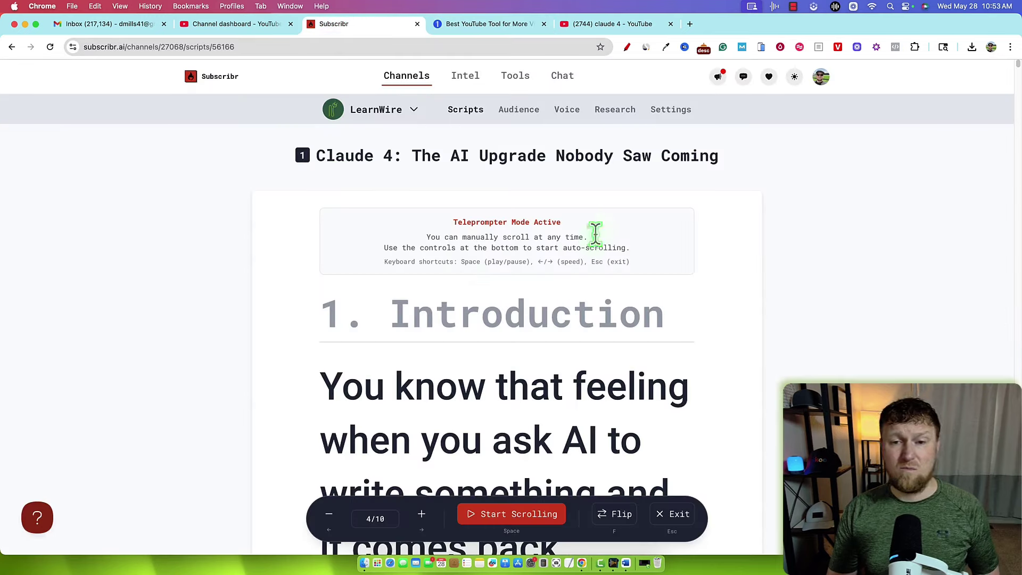